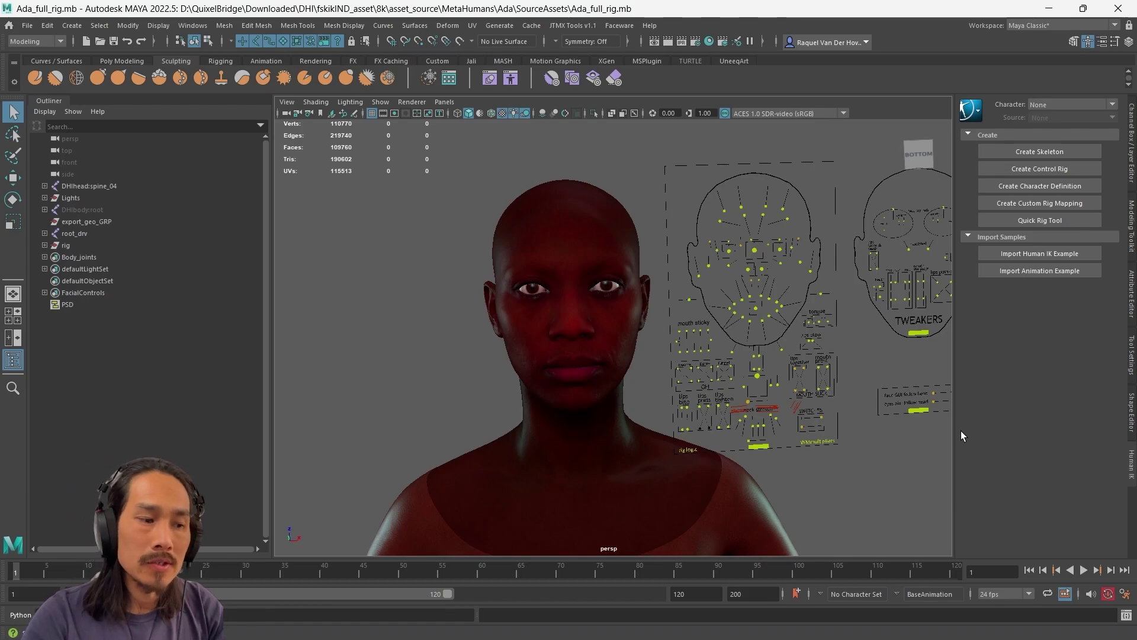
click(606, 440)
click(425, 410)
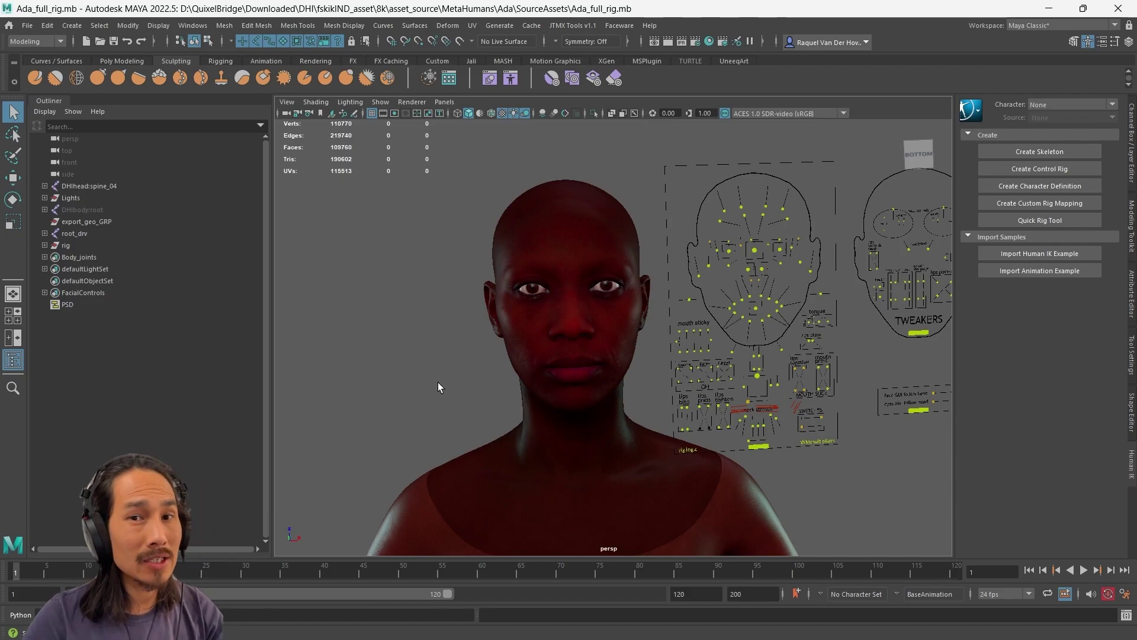
alt+middle_drag(443, 394, 444, 370)
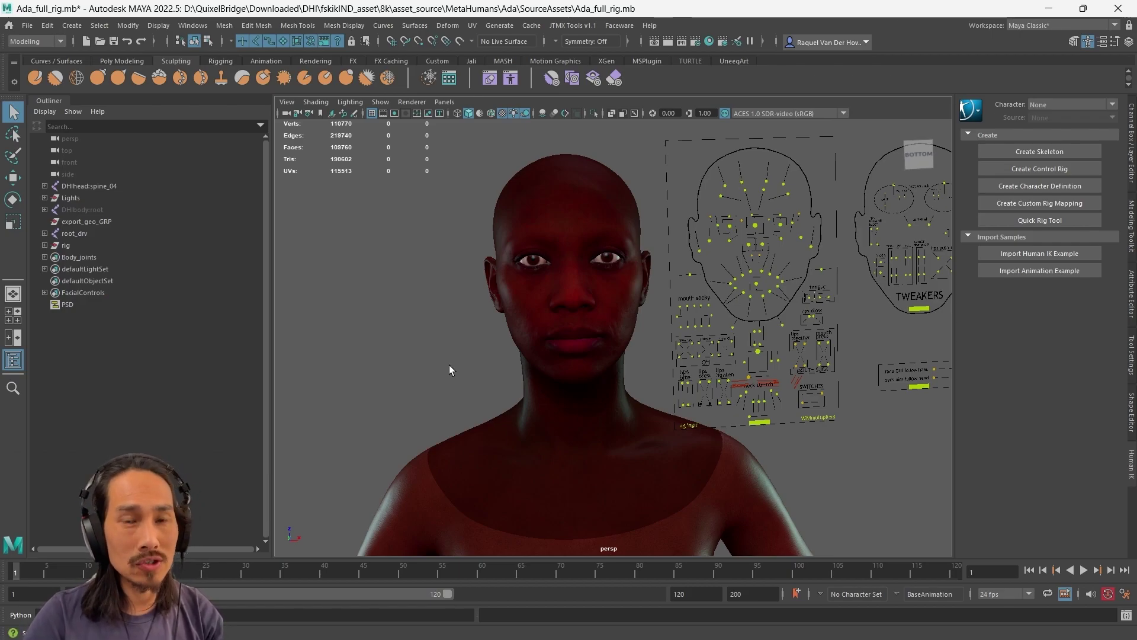
alt+middle_drag(449, 370, 446, 334)
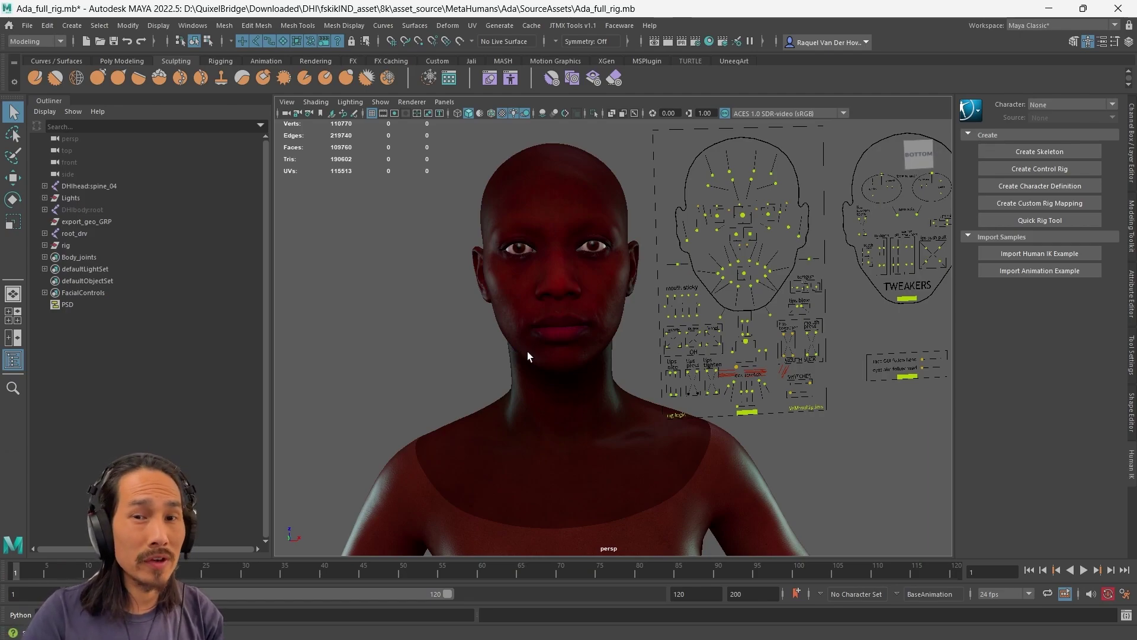
alt+middle_drag(506, 334, 506, 325)
Step: Unbind the skin from the character's head_lod0_mesh, working in Rigging mode
click(482, 272)
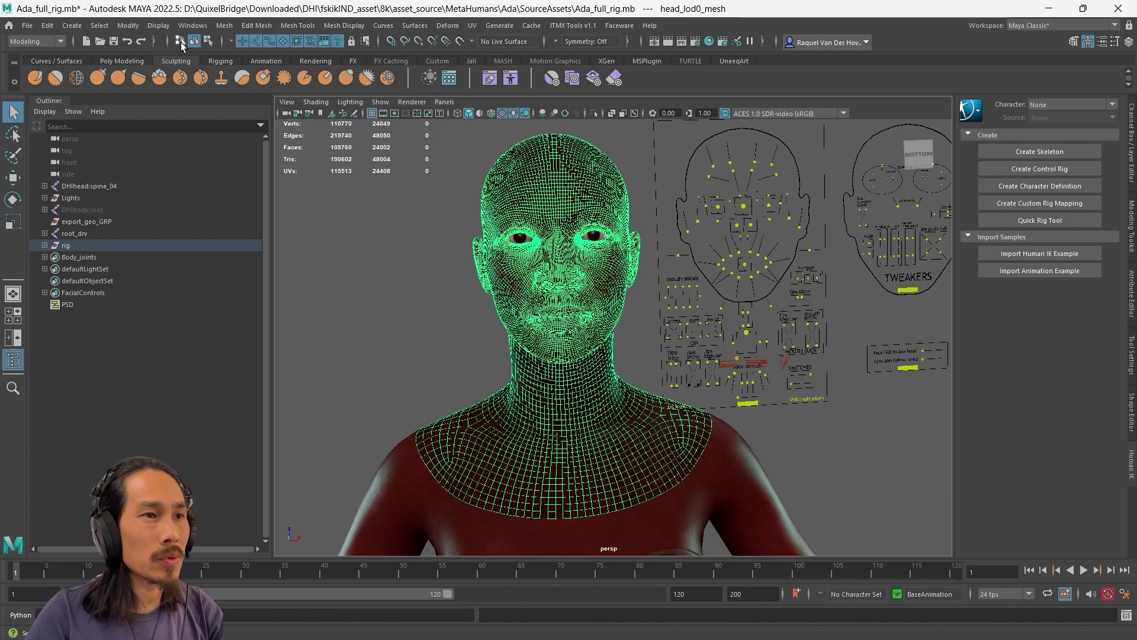
click(31, 42)
click(37, 65)
click(259, 26)
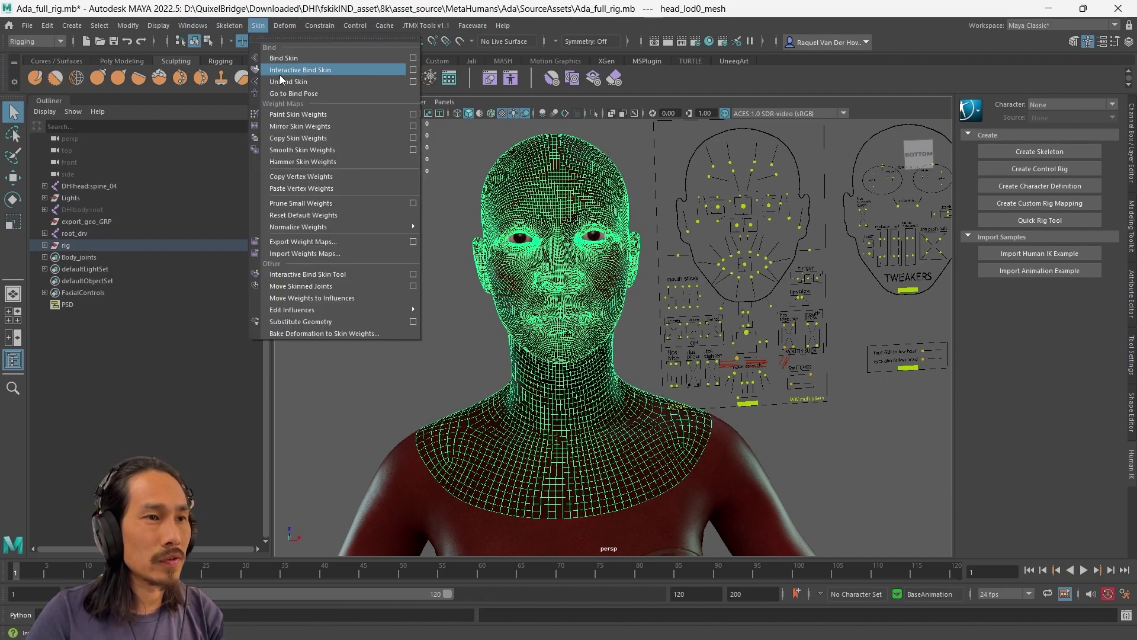
click(279, 77)
Step: Delete the construction history of the unbound head mesh
click(259, 26)
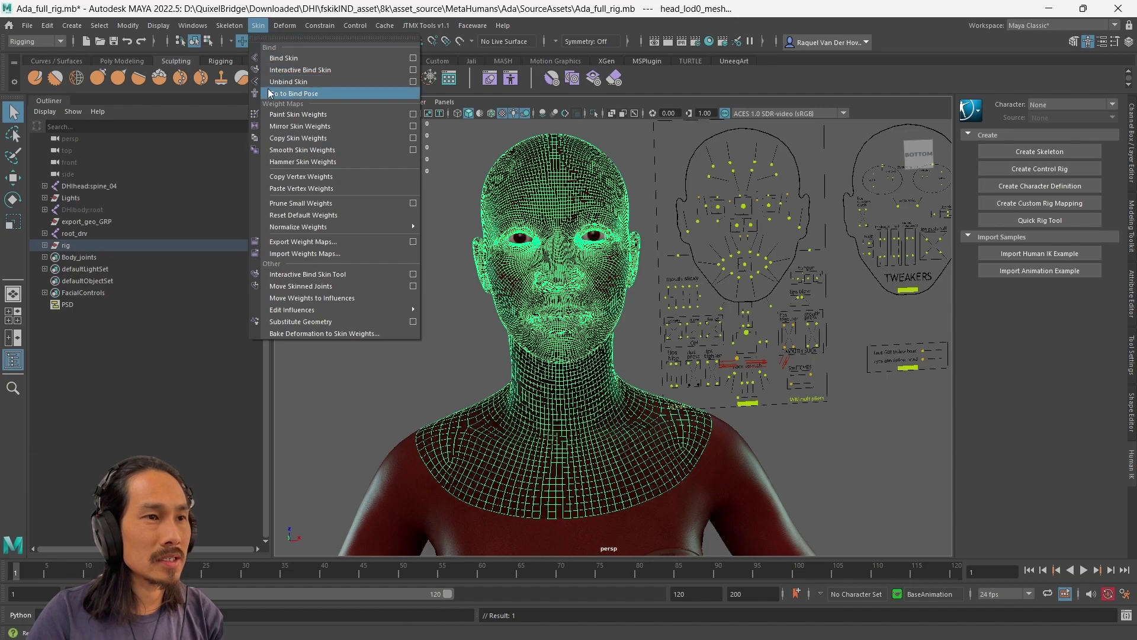
click(71, 26)
mouse_move(47, 25)
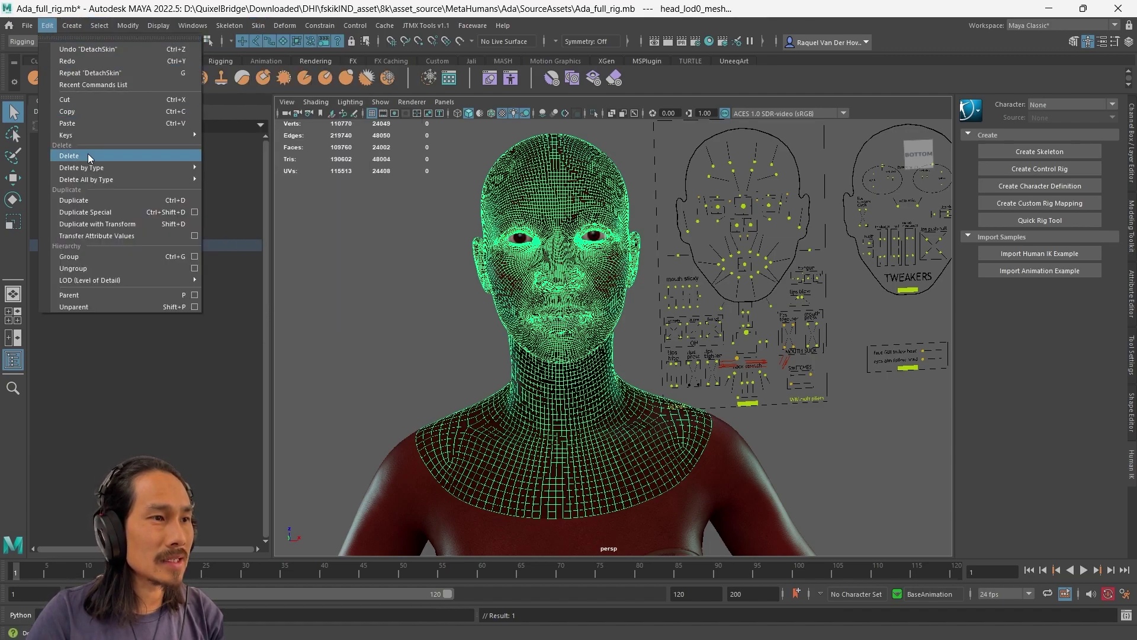
mouse_move(92, 168)
click(225, 168)
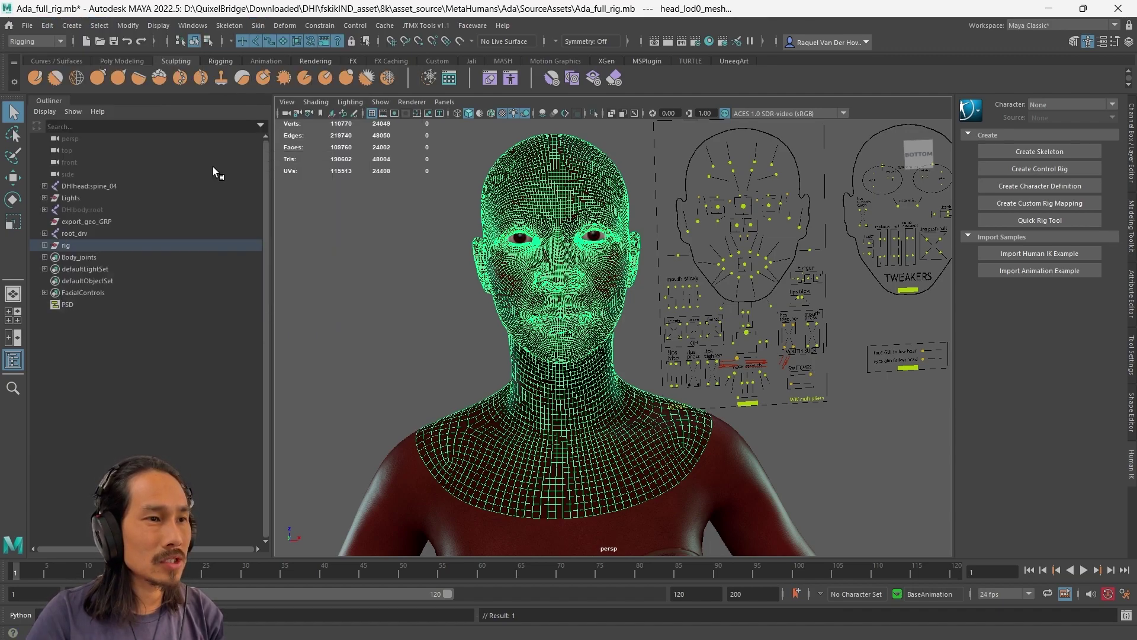
Step: Export the selected head mesh as ada.fbx in the MetaHumans folder, replacing the existing file
click(27, 25)
click(87, 183)
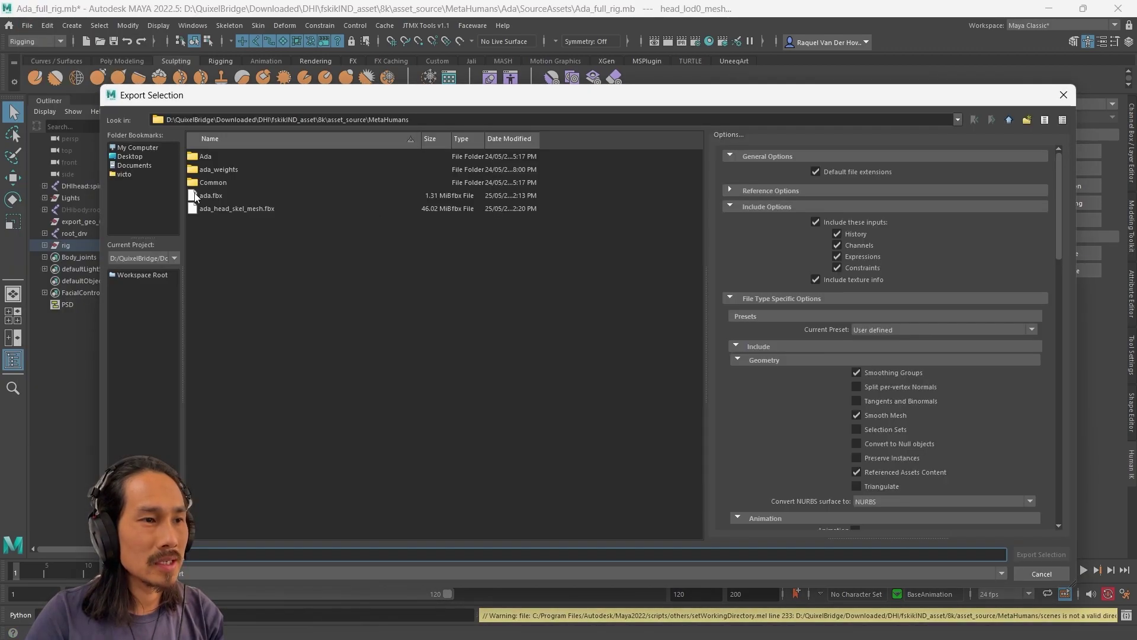
click(200, 197)
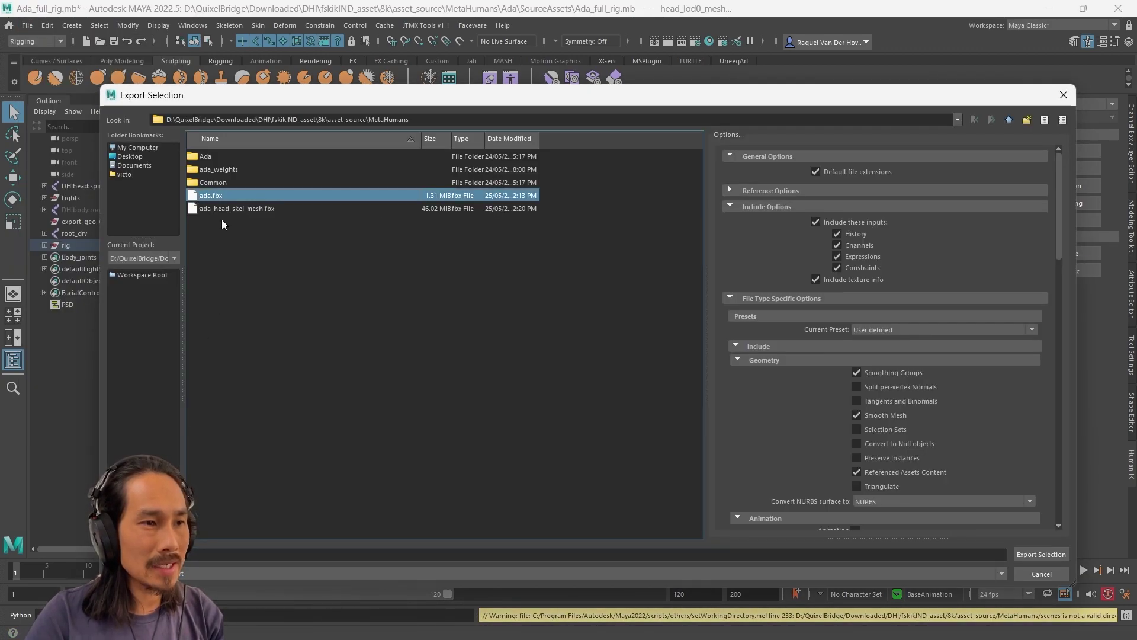
click(1019, 555)
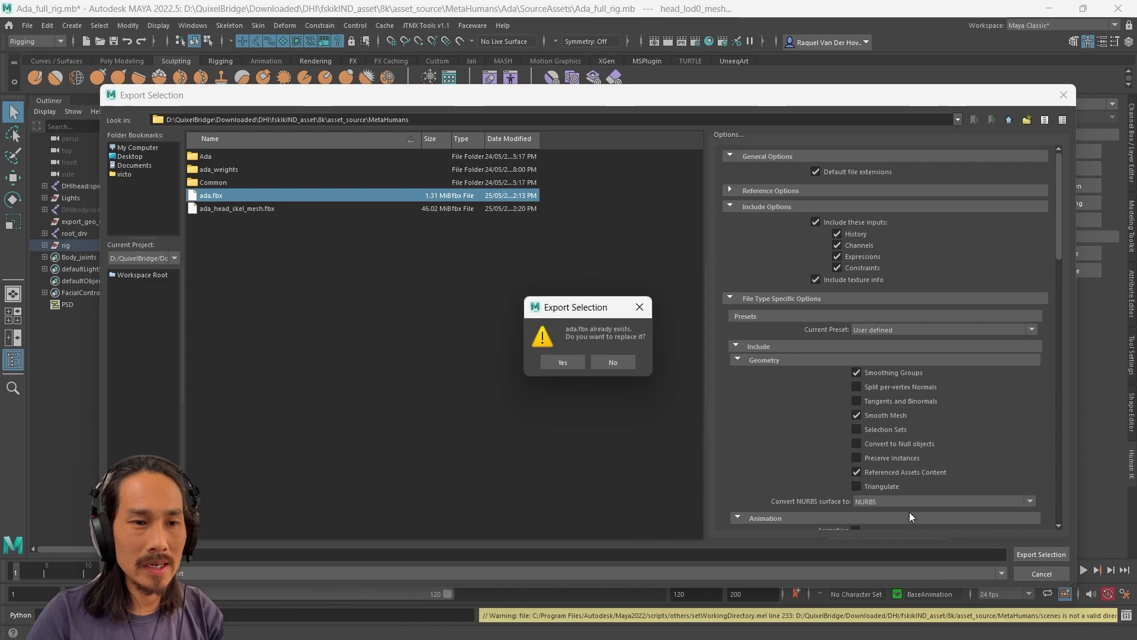
click(565, 364)
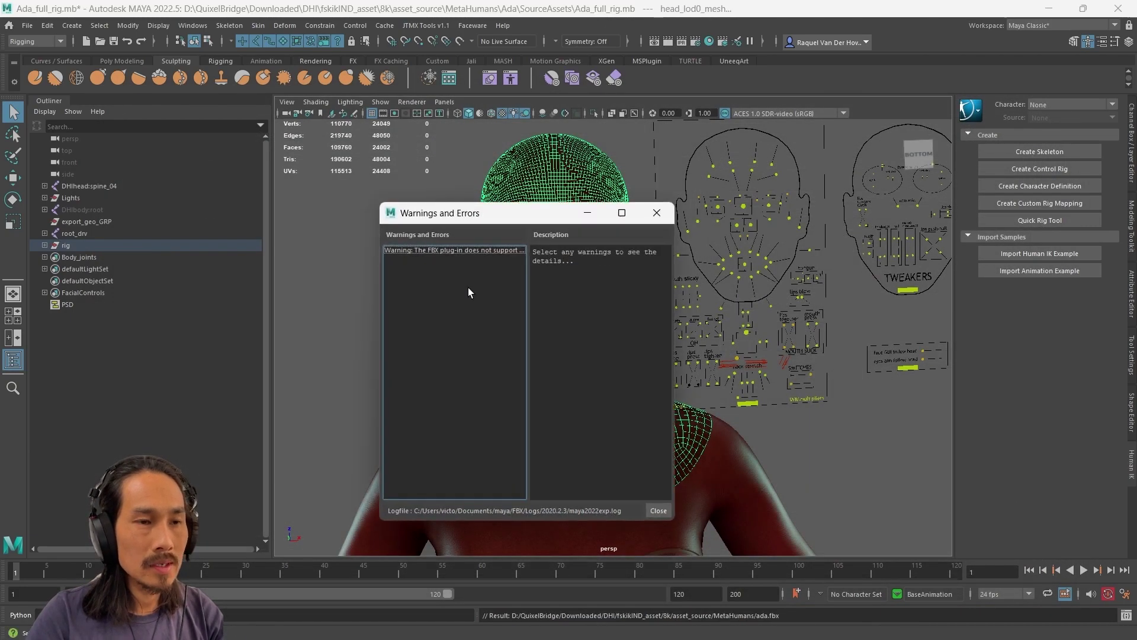
click(655, 213)
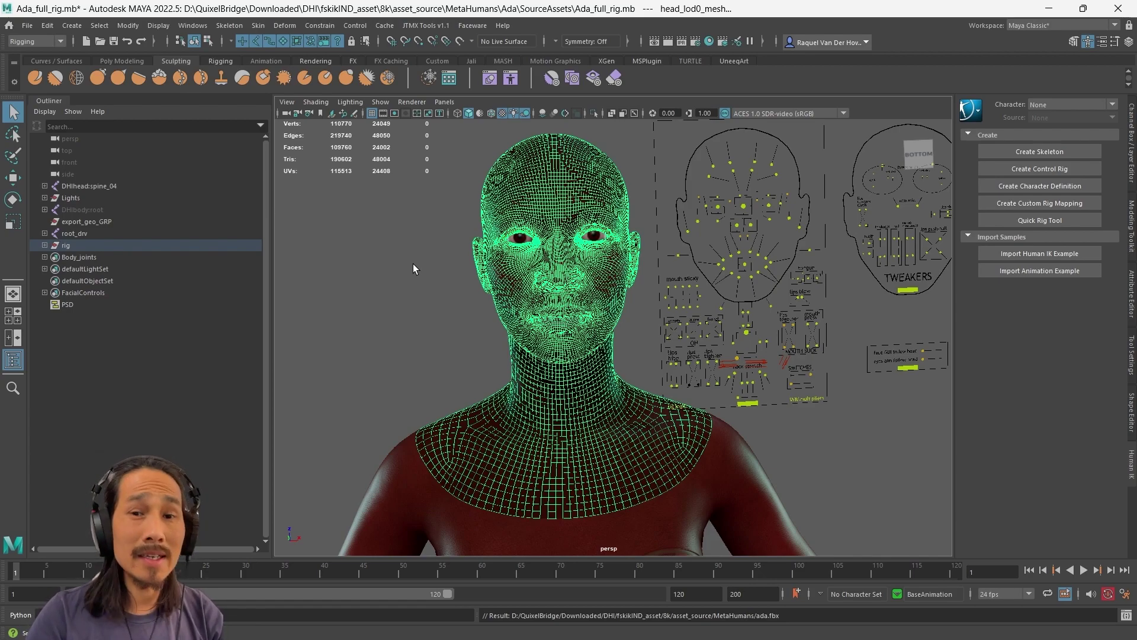
Step: Undo the history deletion and the skin unbinding on the head mesh, and clear the selection
key(ctrl+z)
key(ctrl+z)
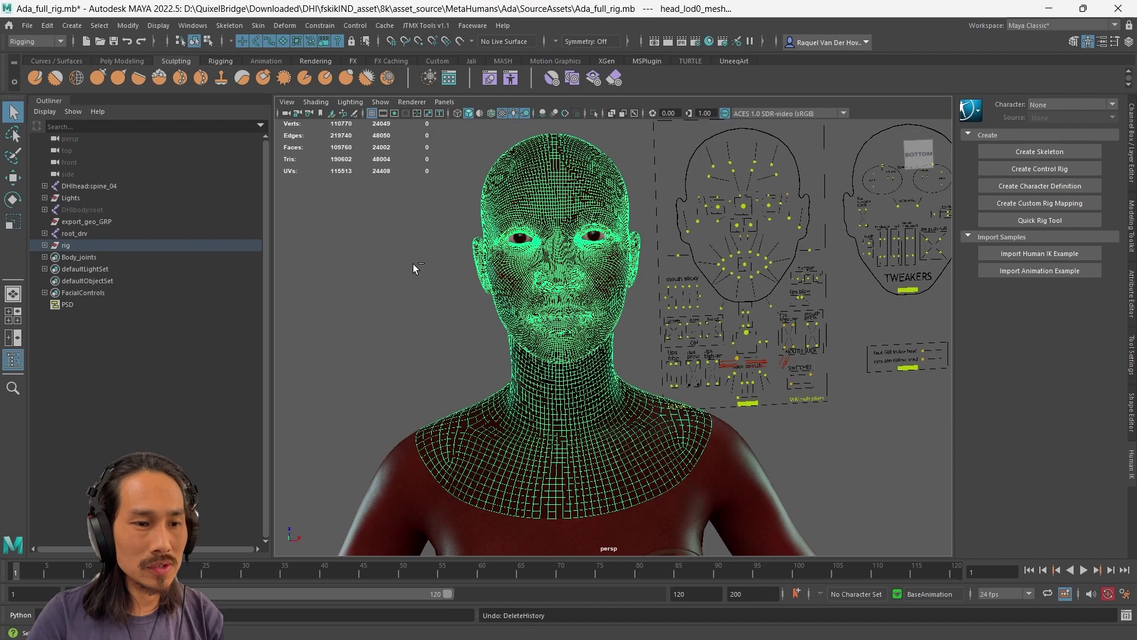
click(414, 264)
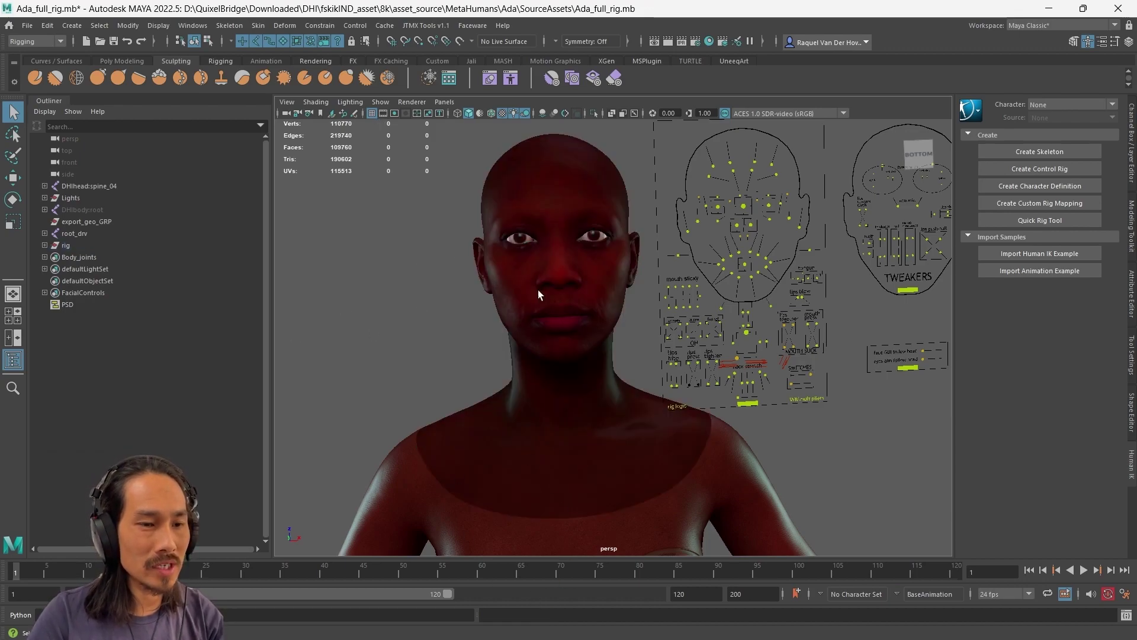
Step: Try moving the CTRL_C_jaw control on the facial board to test the rig, and undo the movement
key(w)
click(747, 331)
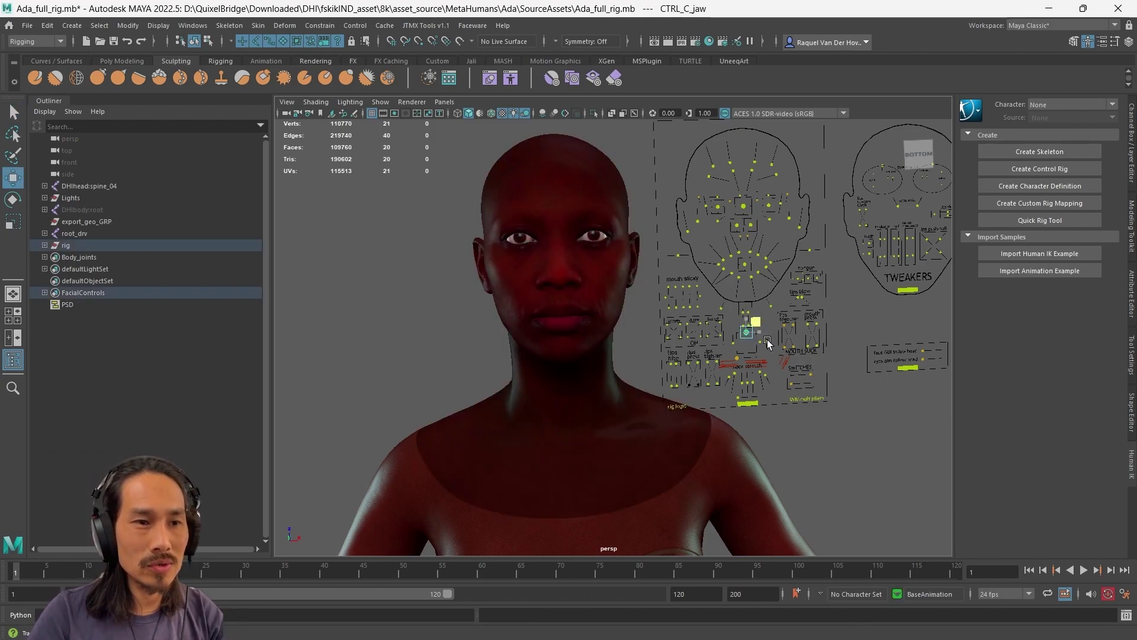
drag(767, 342, 761, 339)
key(ctrl+z)
key(ctrl+z)
key(ctrl+z)
key(ctrl+y)
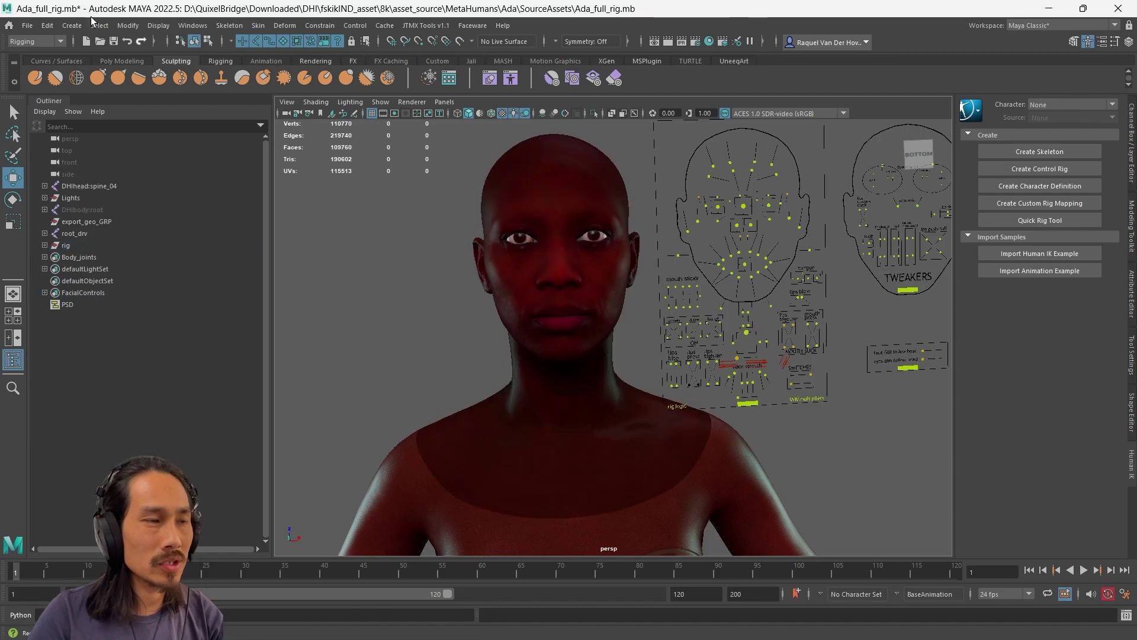
Step: Reload the Ada_full_rig.mb scene, discarding the unsaved changes
click(25, 26)
click(432, 198)
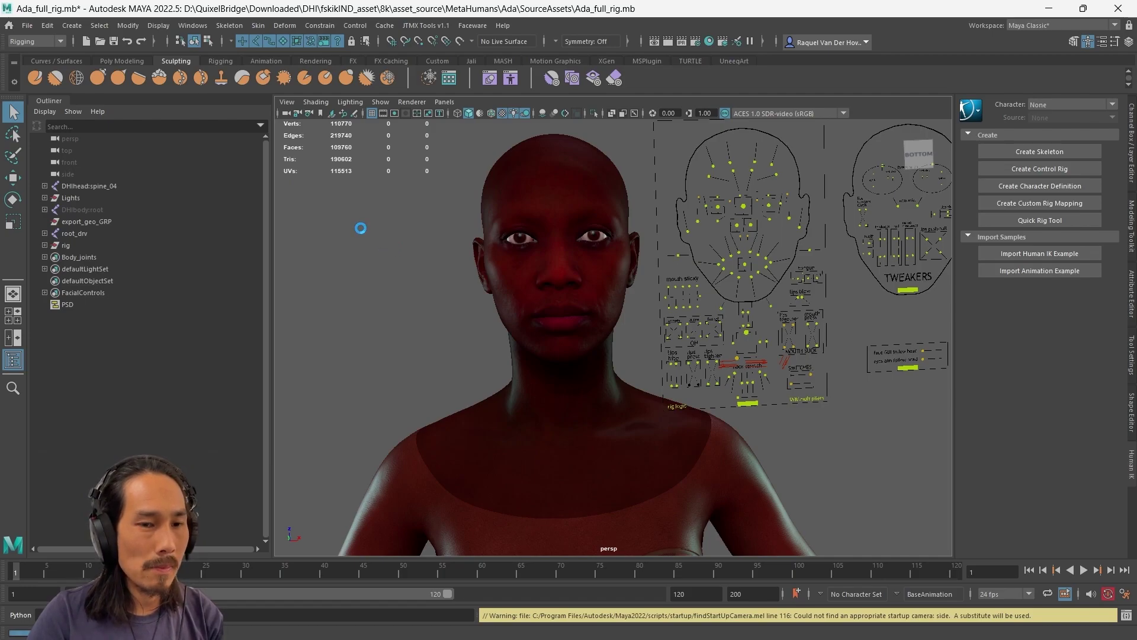
key(super)
key(Escape)
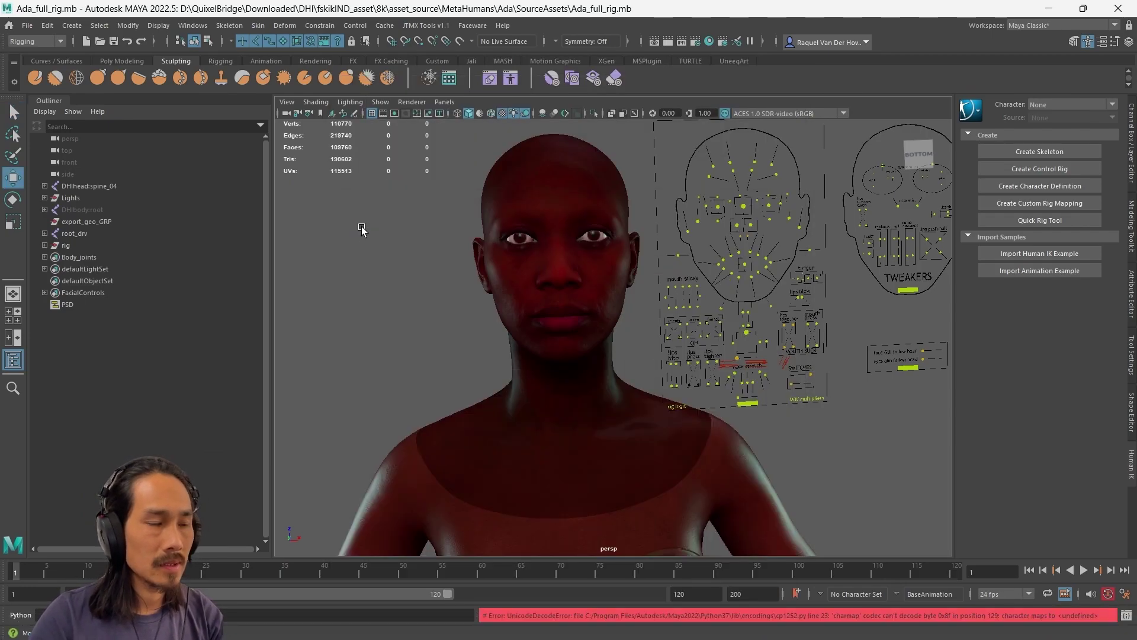
Step: Open the exported ada.fbx from the MetaHumans folder
click(27, 26)
click(51, 54)
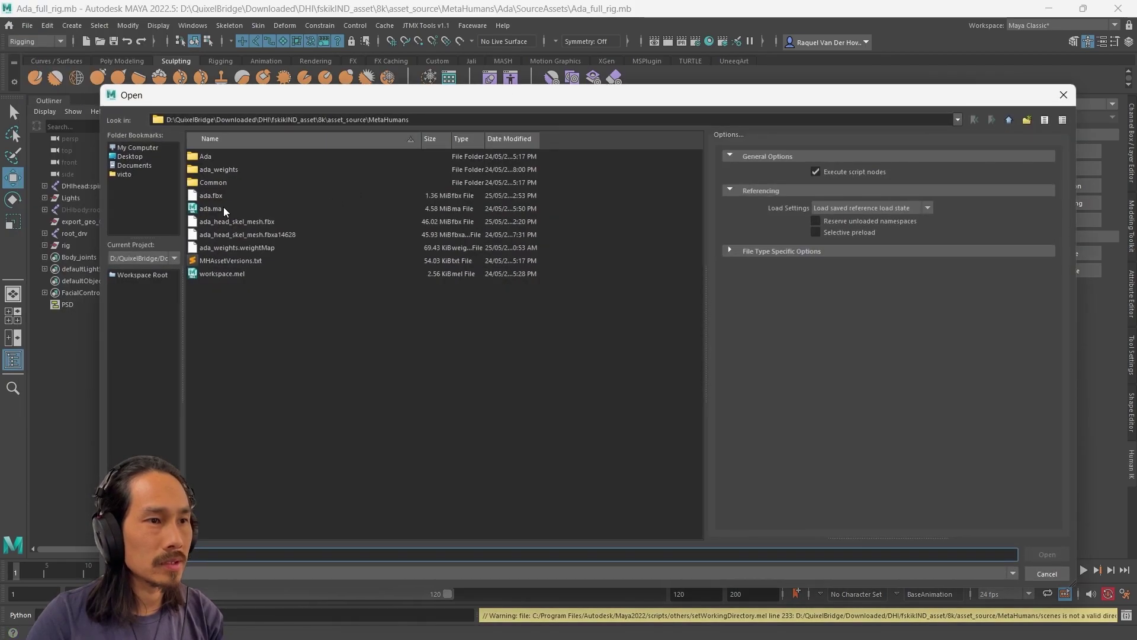
double_click(214, 195)
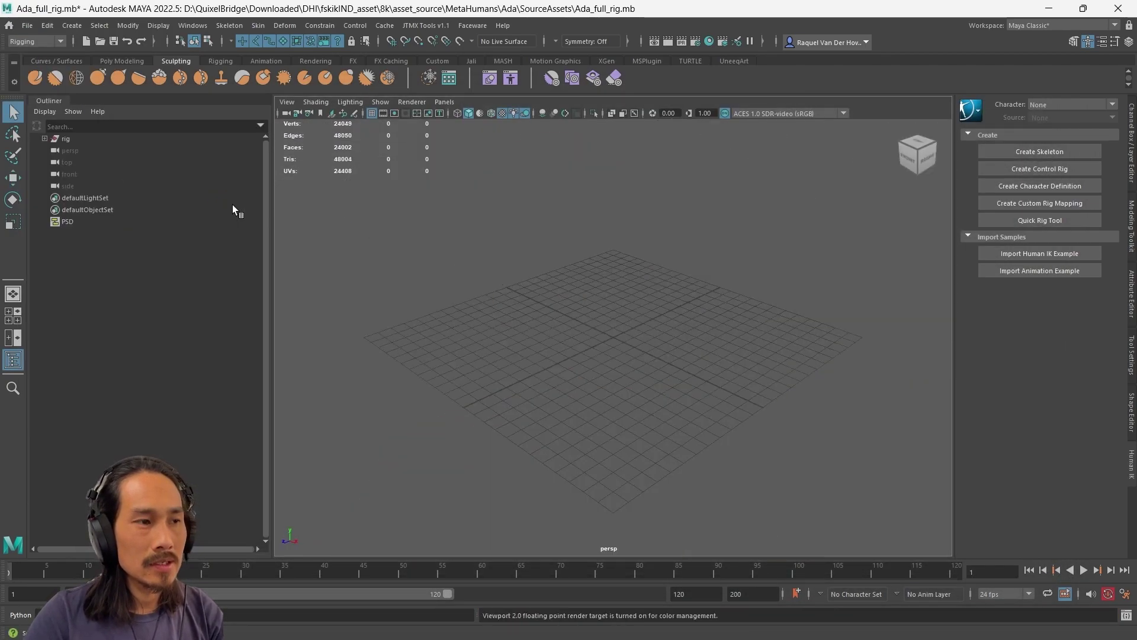
Step: Expand the whole rig hierarchy and move head_lod0_mesh out of its groups to the top level
click(48, 138)
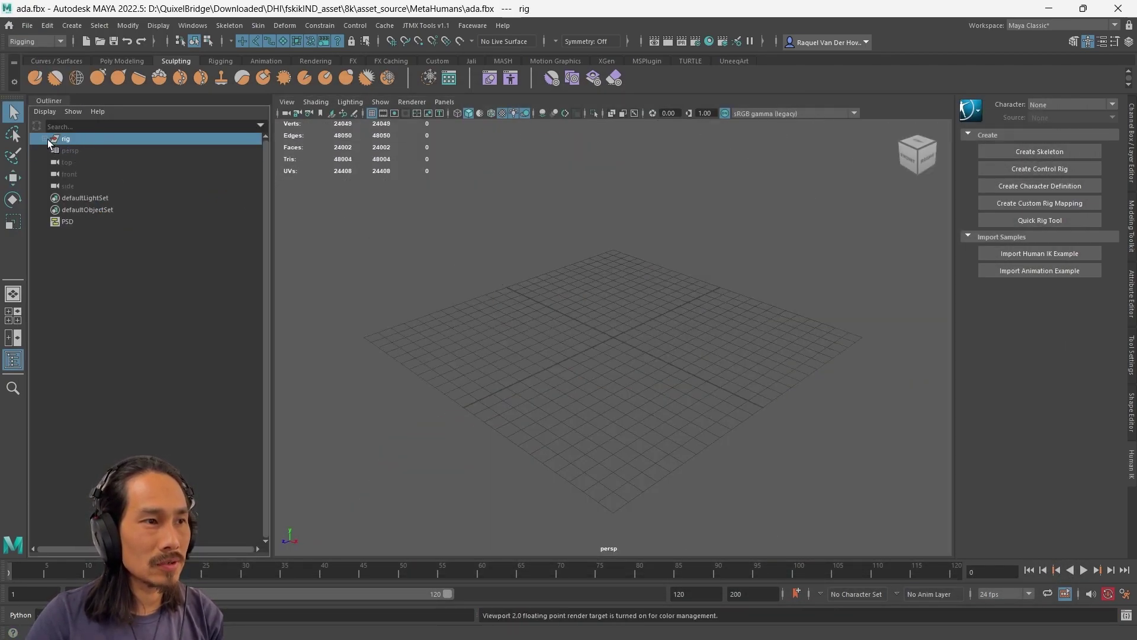
click(44, 139)
shift+click(52, 150)
click(136, 186)
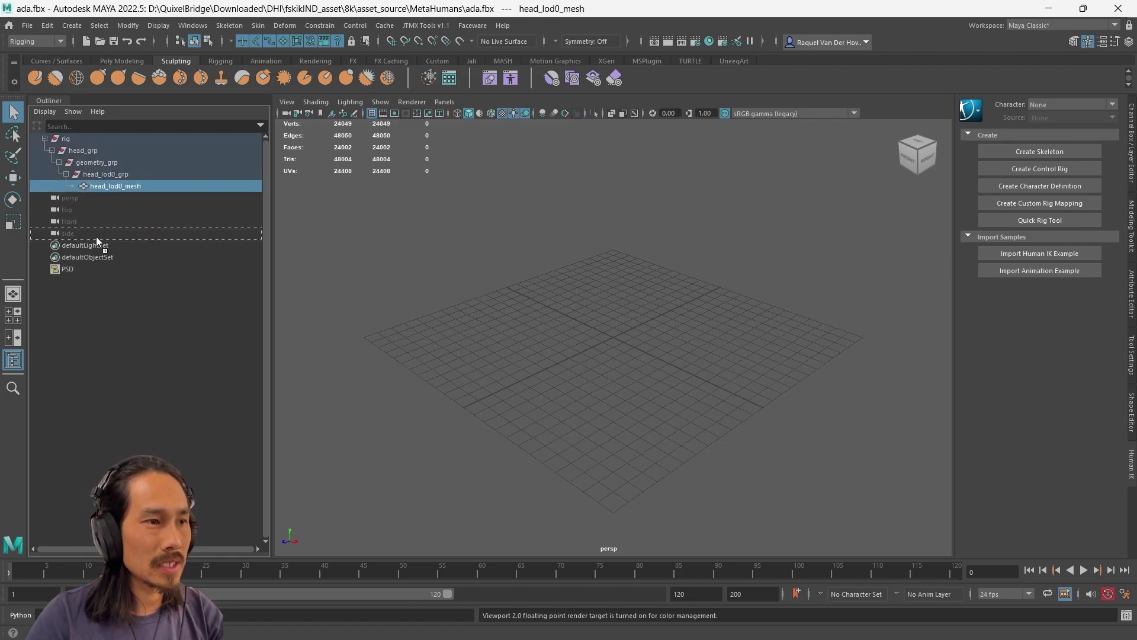
middle_drag(96, 236, 88, 239)
Step: Delete the empty rig, head_grp, geometry_grp and head_lod0_grp groups
click(107, 174)
shift+click(84, 144)
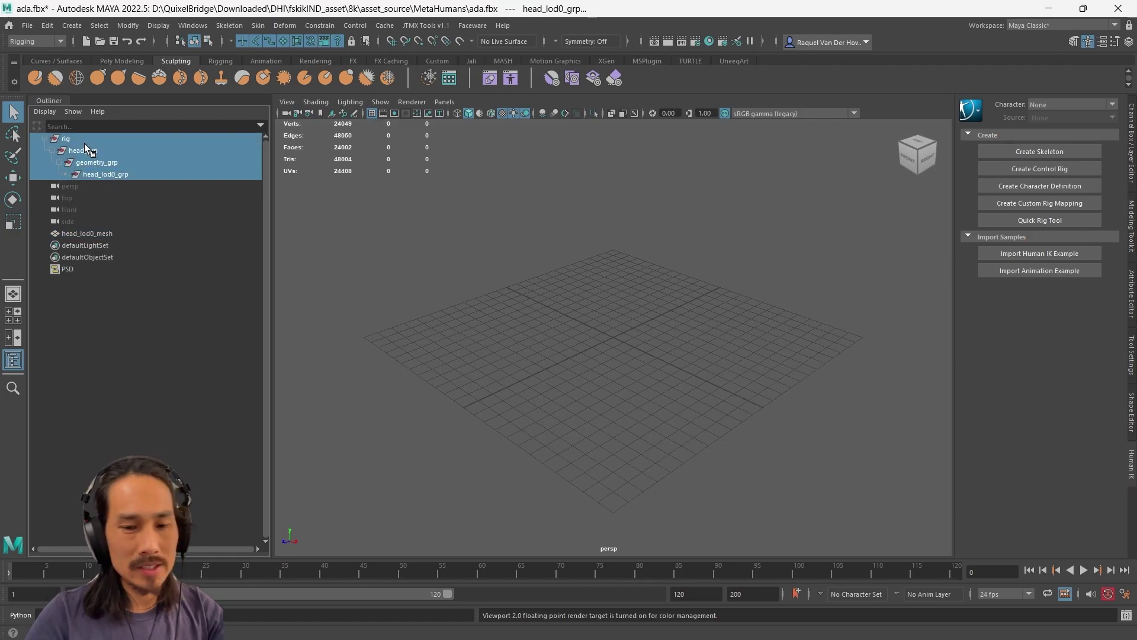
key(Delete)
Step: Rename head_lod0_mesh to sculpt
double_click(69, 188)
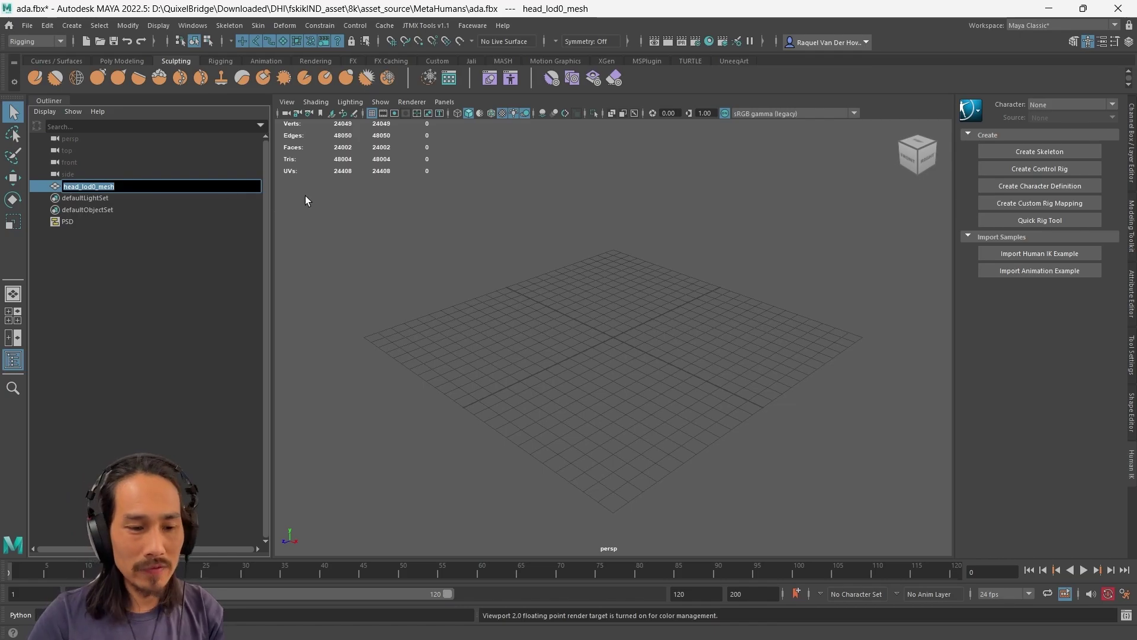
text(sculpt)
key(Return)
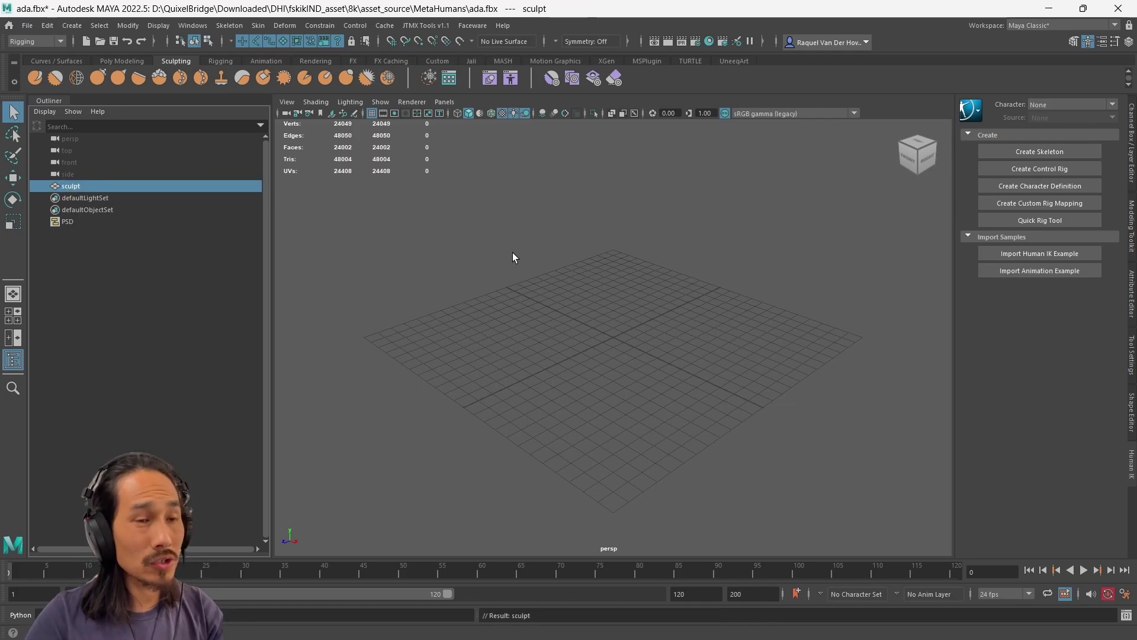
Step: Frame the sculpt mesh in the perspective view to check that it is there
click(527, 260)
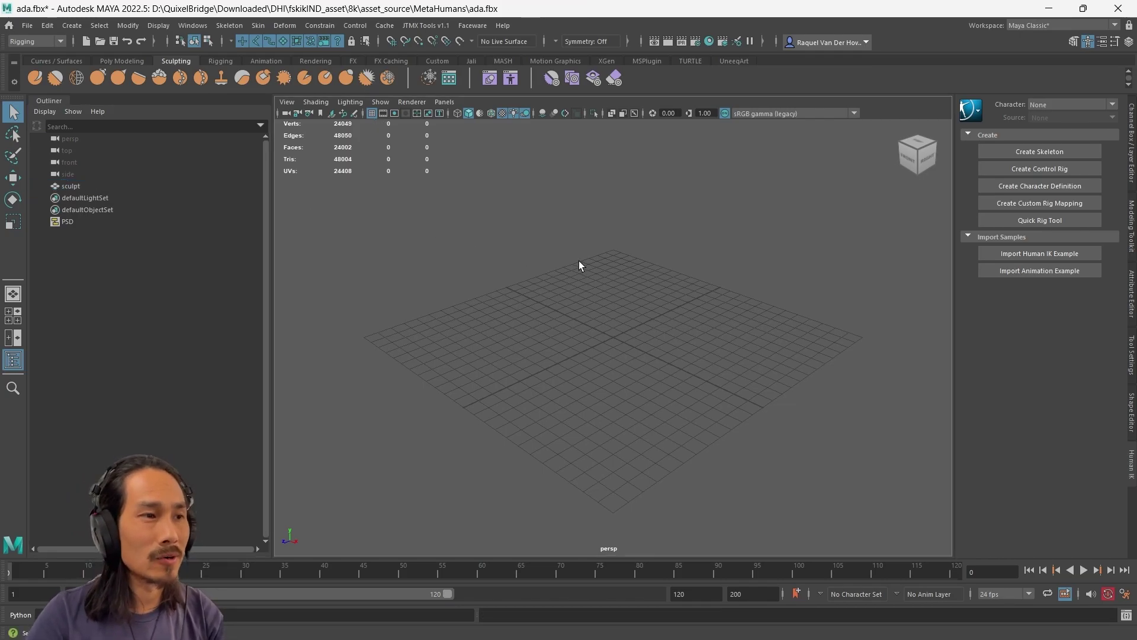
click(71, 185)
key(f)
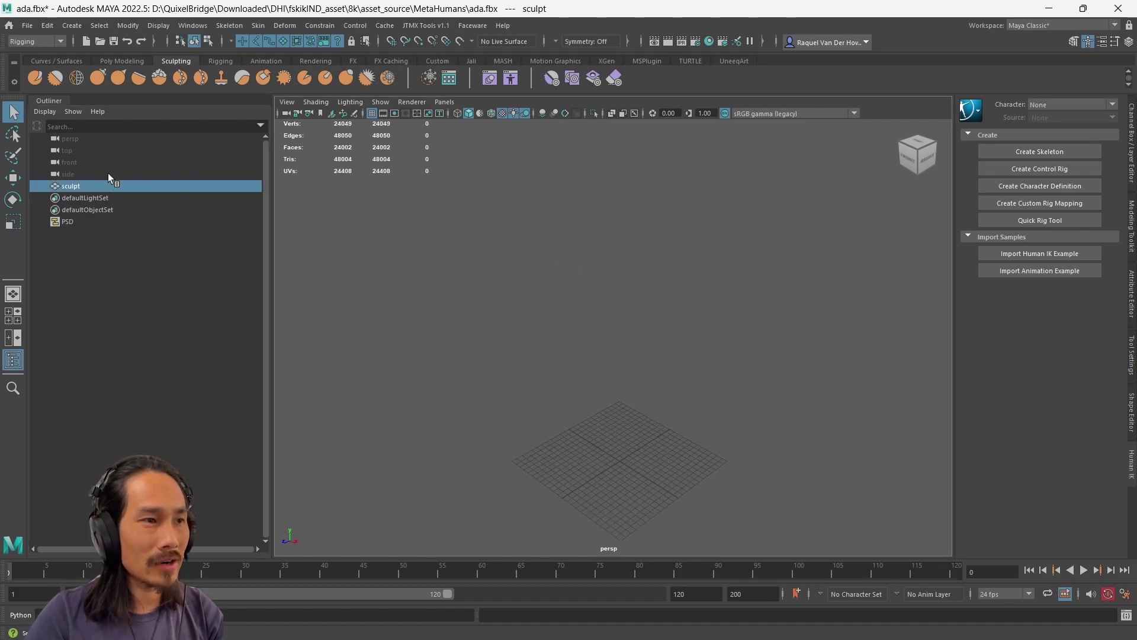
scroll(686, 266, down, 3)
mouse_move(643, 262)
alt+middle_down()
mouse_move(632, 325)
mouse_move(626, 255)
alt+middle_up()
scroll(606, 367, up, 4)
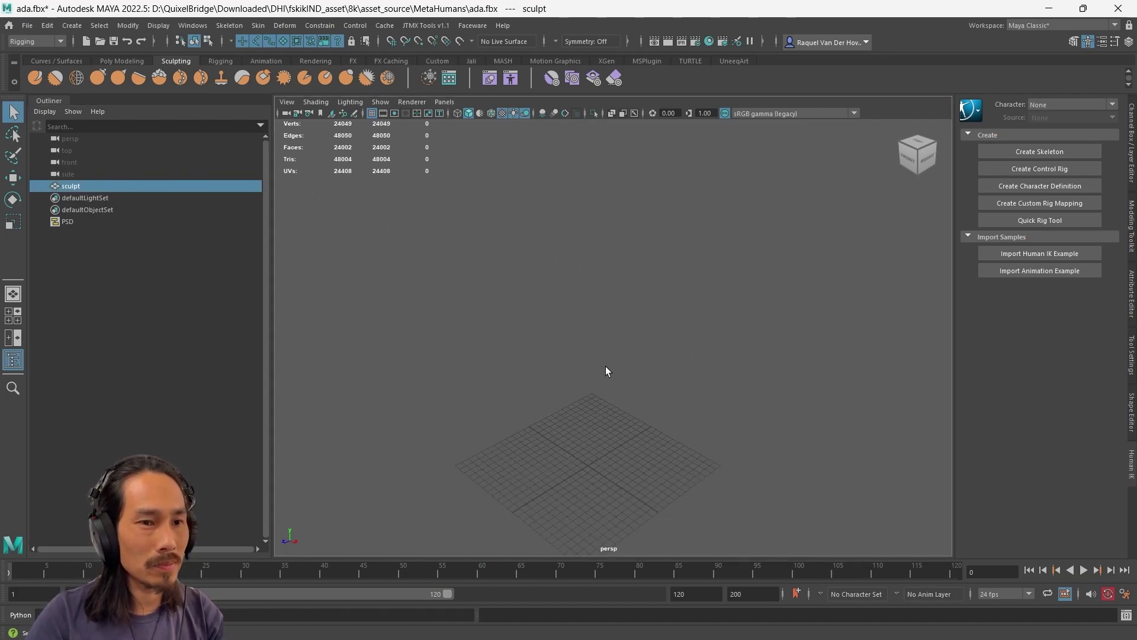
Step: Try to save the cleaned-up scene directly to ada.fbx
click(521, 208)
key(ctrl+s)
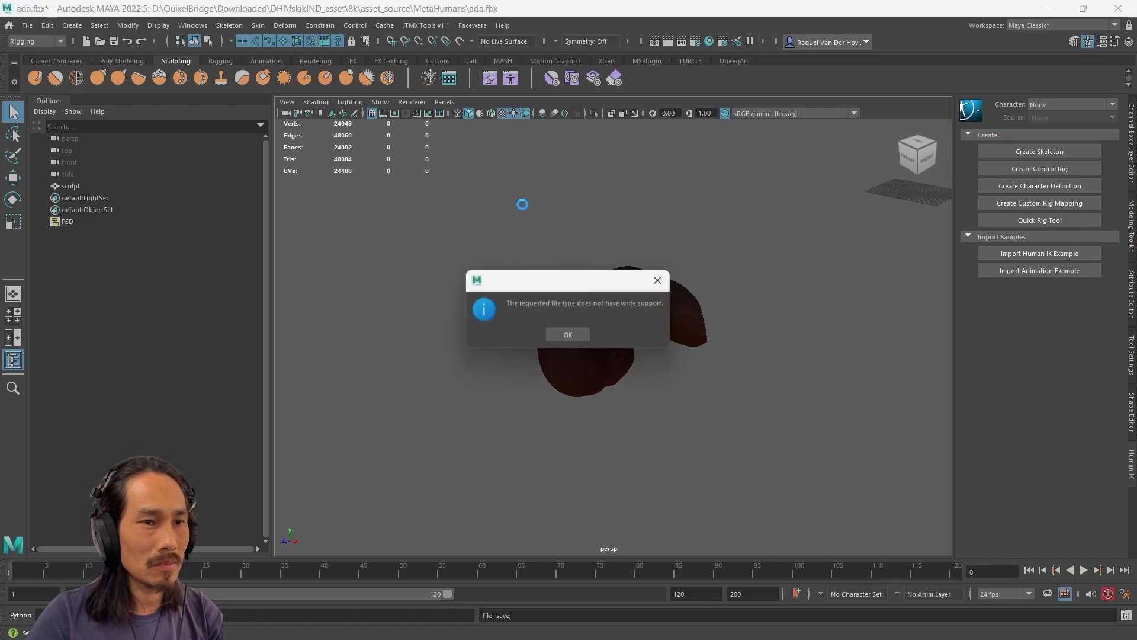
click(566, 337)
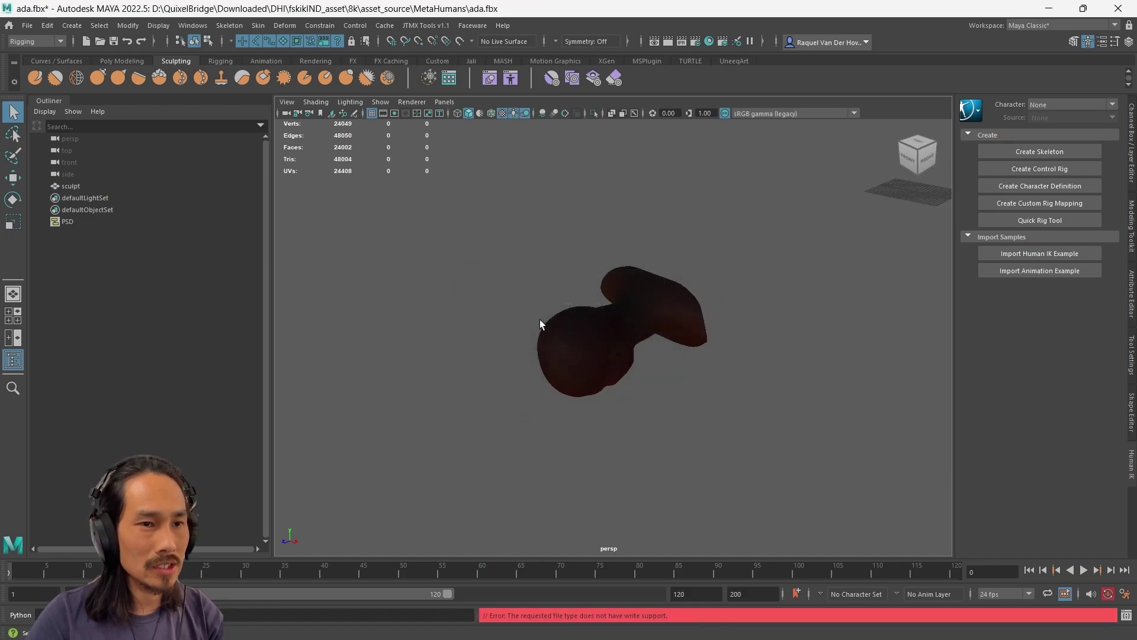
Step: Export the selected sculpt mesh over the existing ada.fbx, confirming the replacement and closing the export warnings
click(622, 390)
click(27, 25)
click(88, 183)
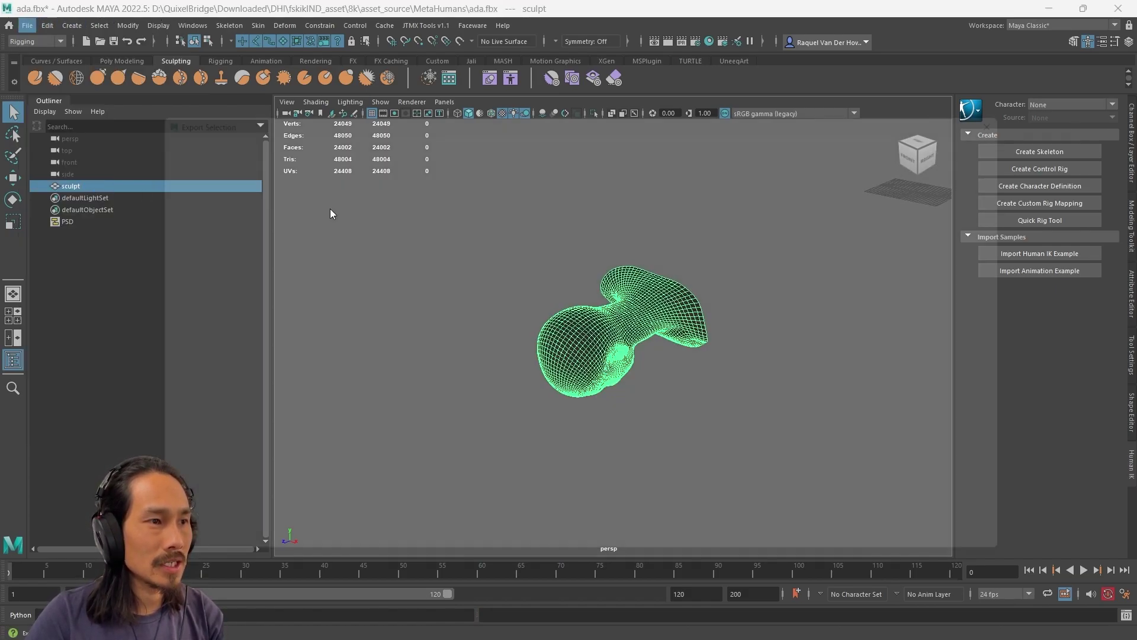
double_click(247, 198)
click(545, 359)
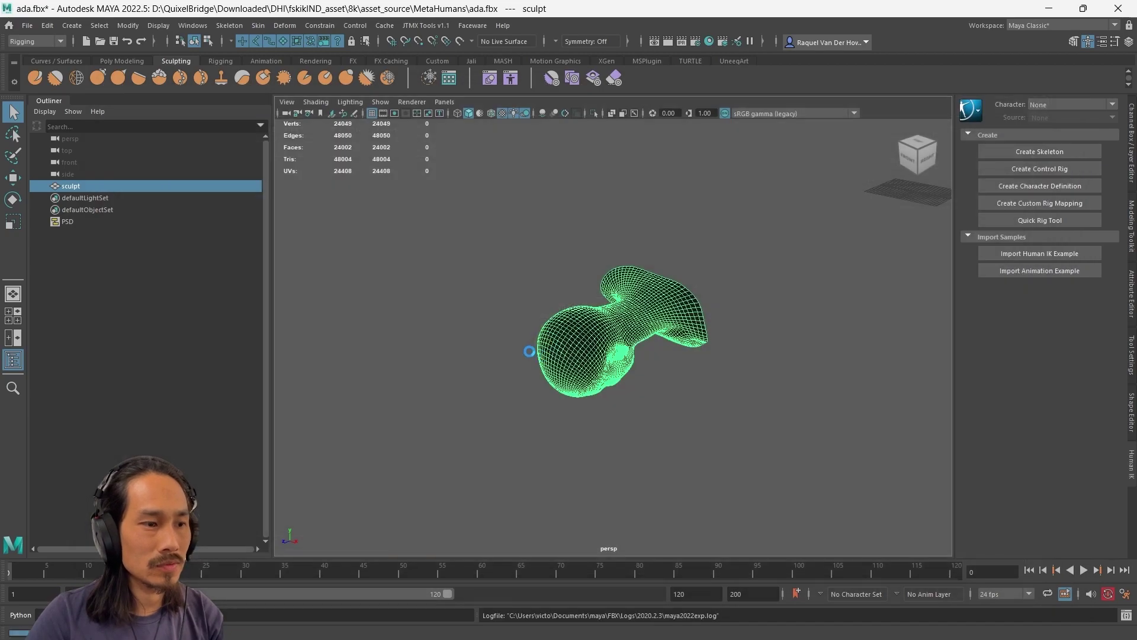
click(657, 511)
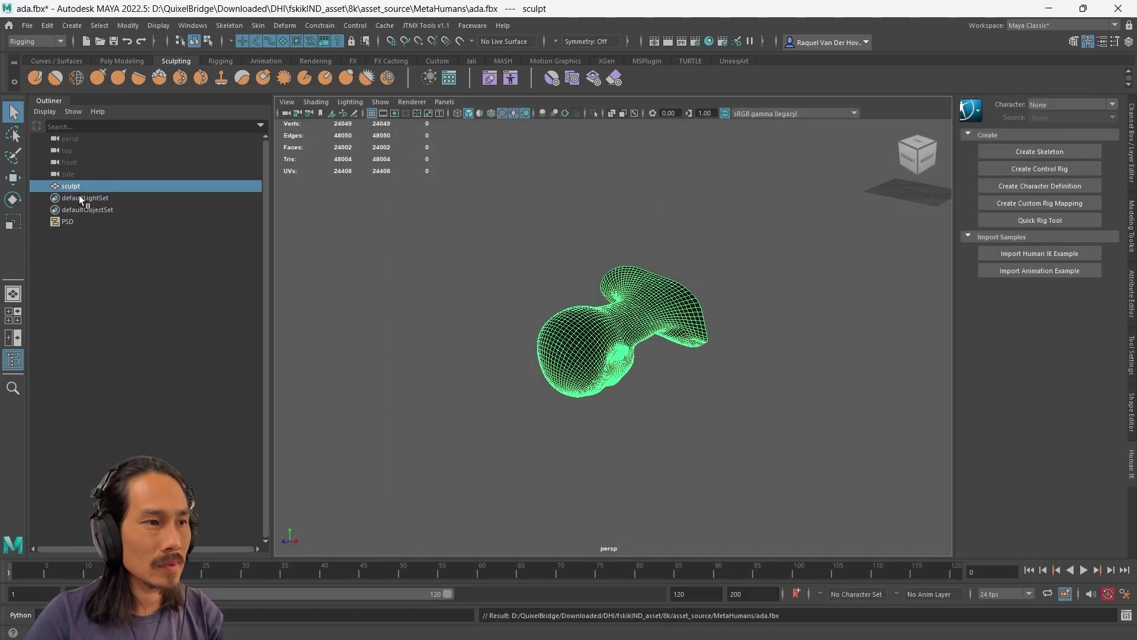
Step: Open Ada_full_rig.mb from the Ada SourceAssets folder without keeping the changes in the current scene
click(27, 26)
click(104, 62)
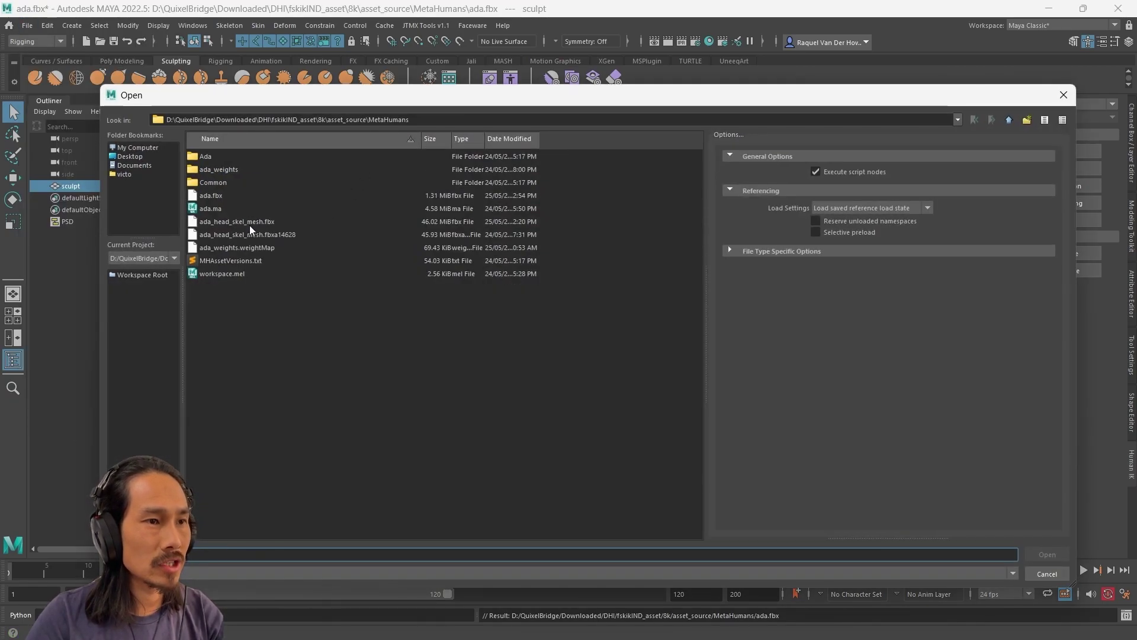
double_click(215, 155)
double_click(222, 155)
double_click(226, 181)
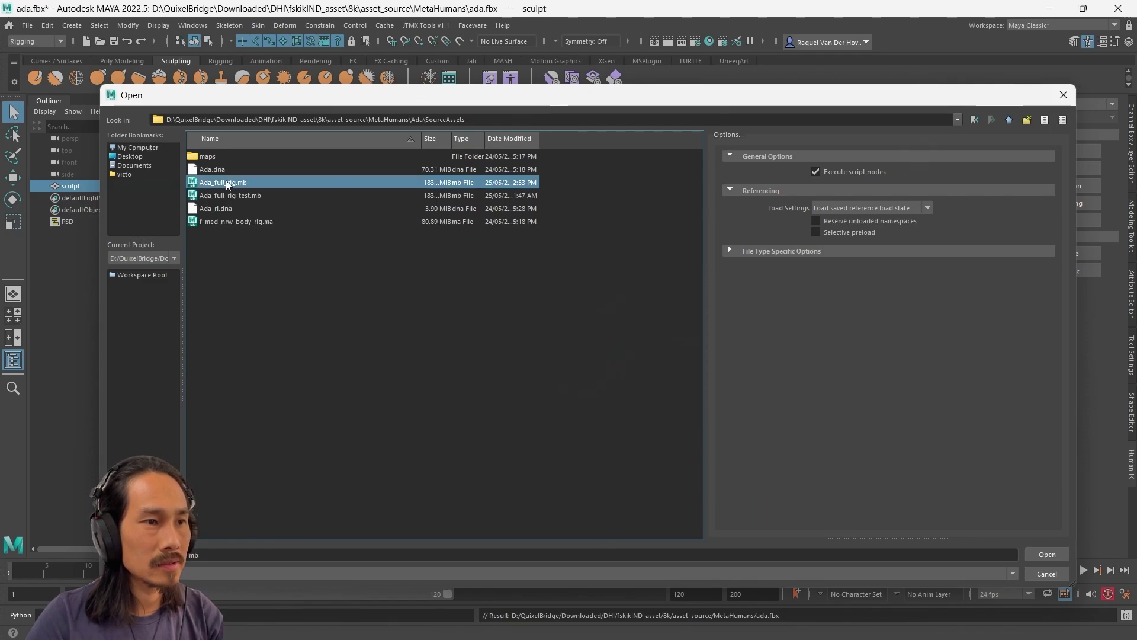
click(560, 332)
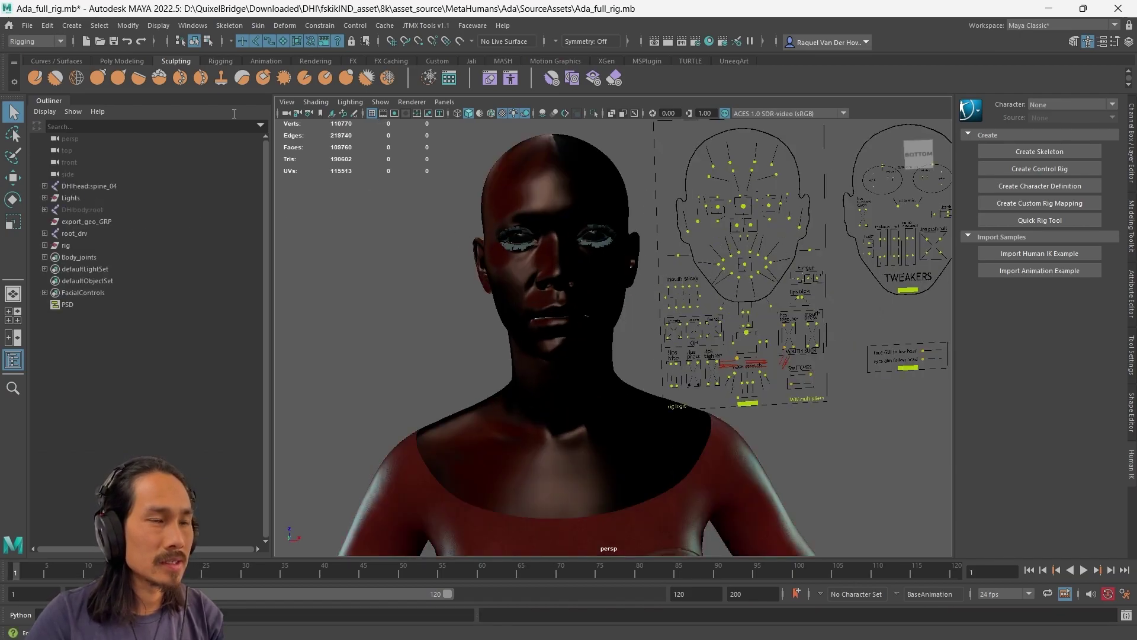
Step: Import ada.fbx from the MetaHumans folder into the full rig scene
click(27, 26)
click(62, 158)
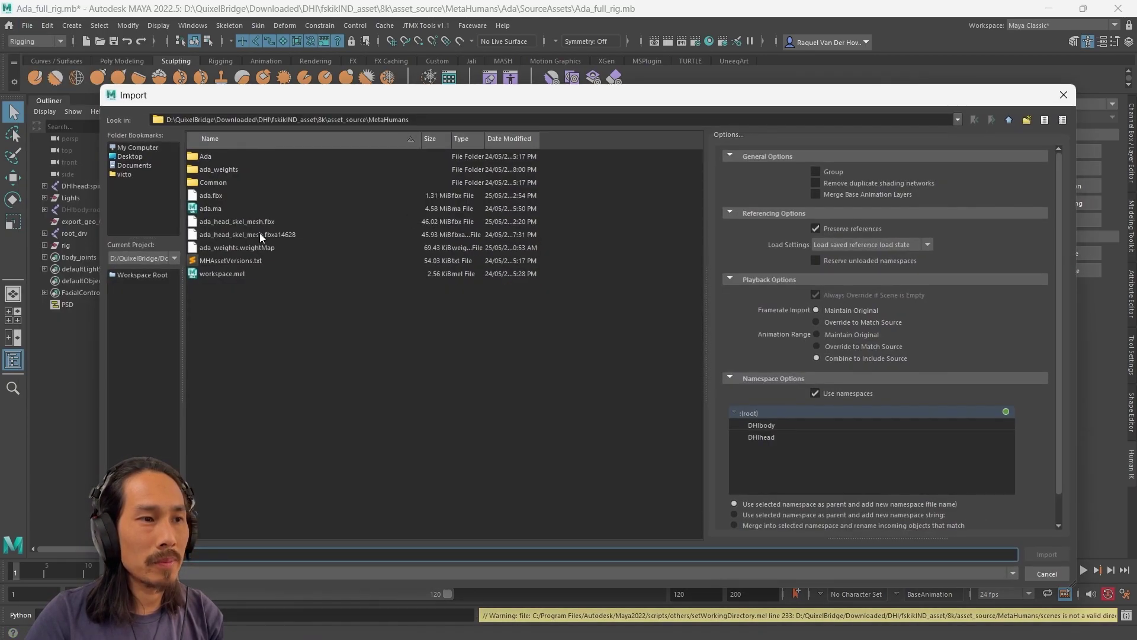
double_click(228, 198)
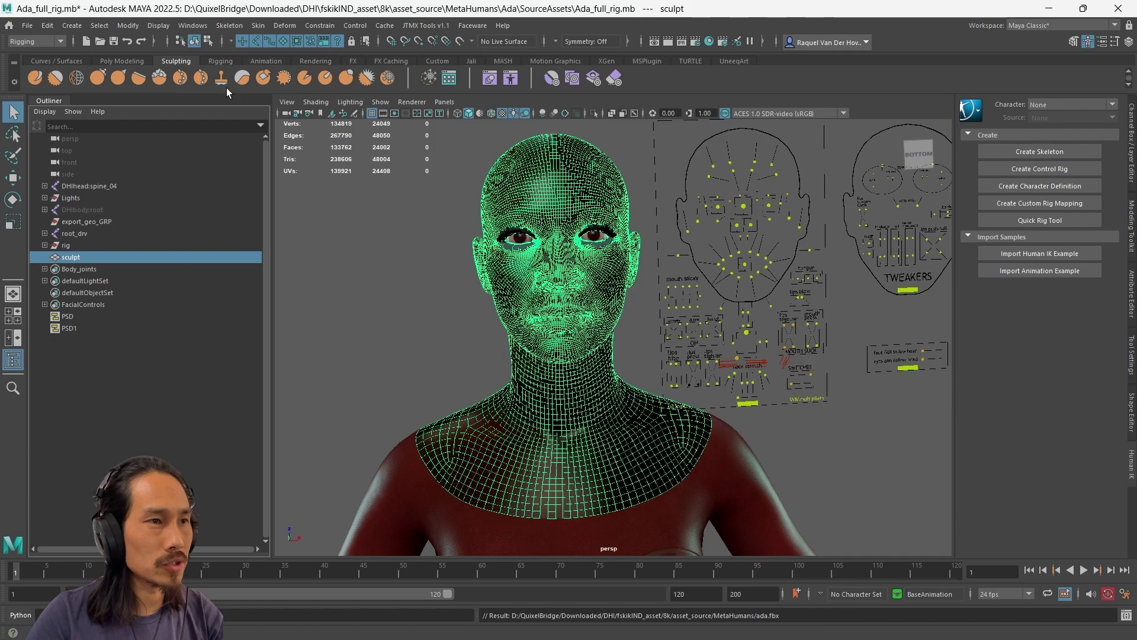
Step: Reshape the face of the imported sculpt mesh with the Sculpt tool, undoing one stroke, and inspect the deformed head
key(y)
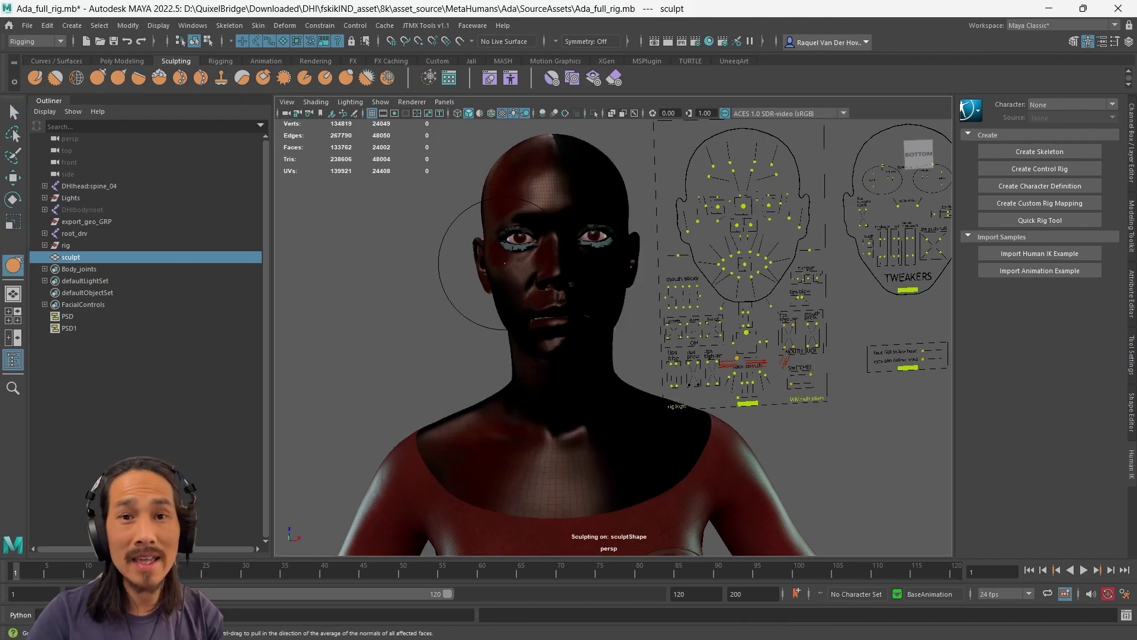
drag(513, 283, 508, 267)
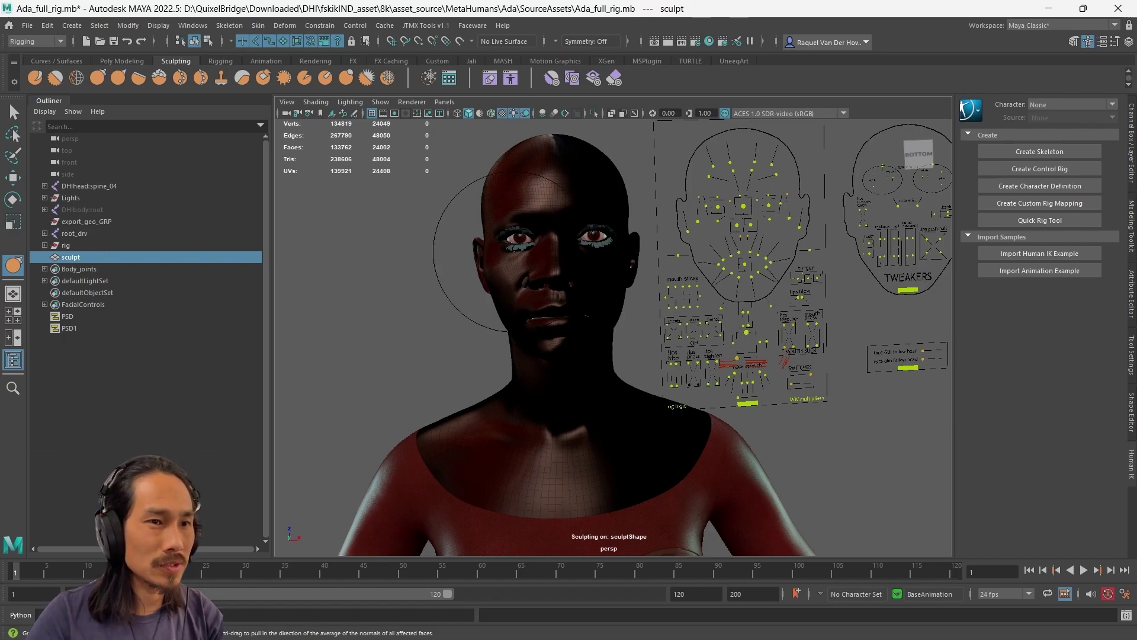
mouse_move(527, 181)
mouse_down()
mouse_move(539, 169)
mouse_move(599, 174)
mouse_up()
key(ctrl+z)
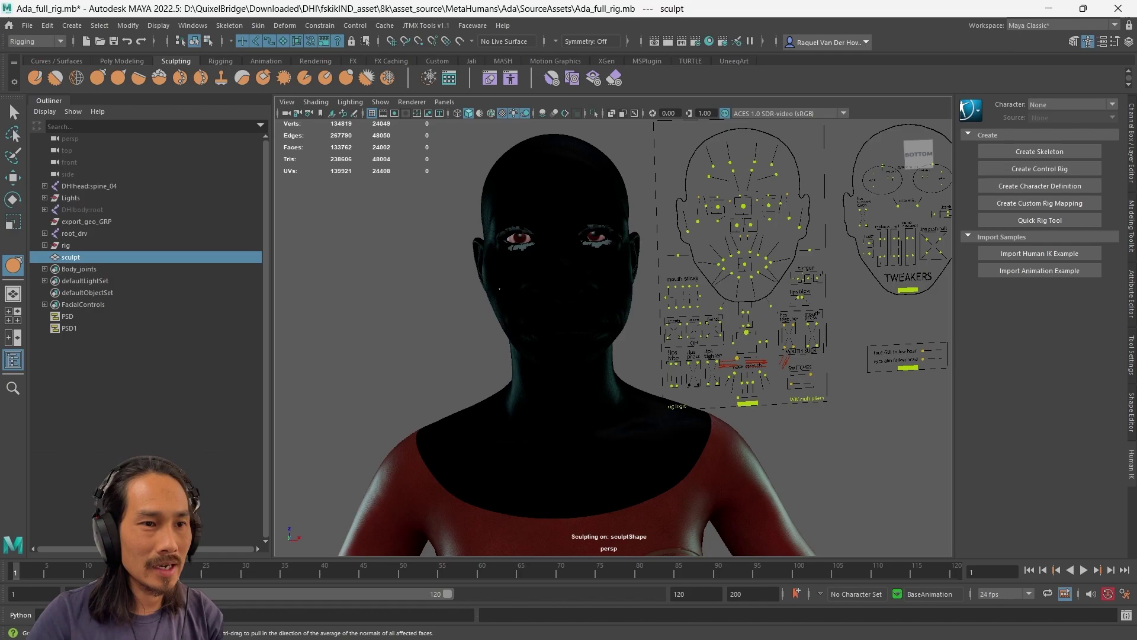
drag(548, 212, 548, 210)
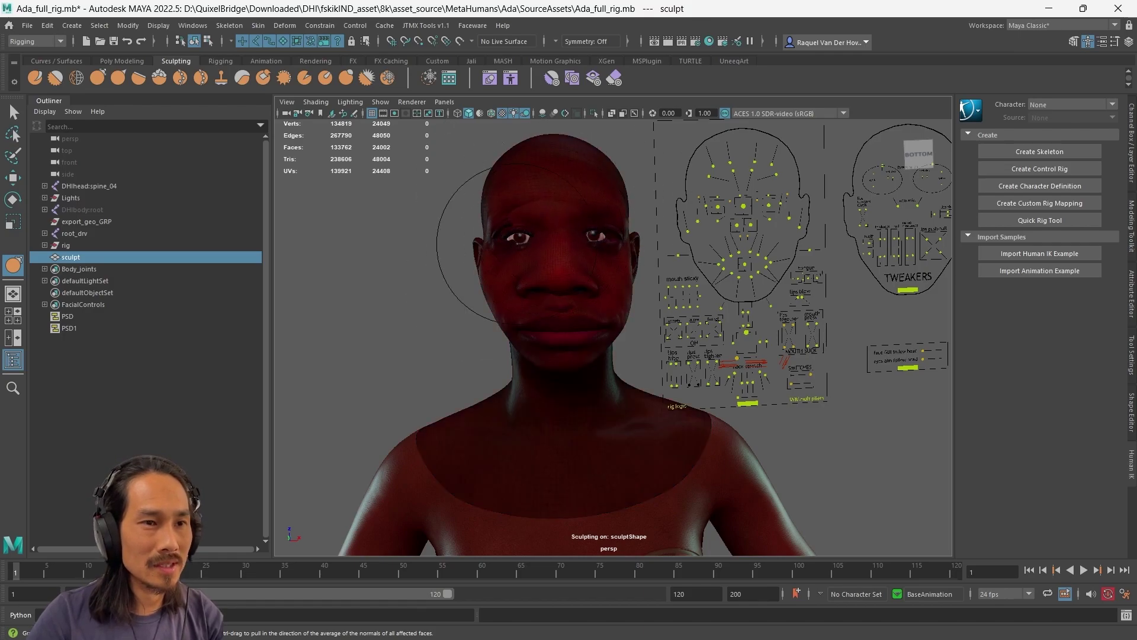
key(w)
click(438, 281)
alt+drag(439, 280, 475, 294)
click(501, 308)
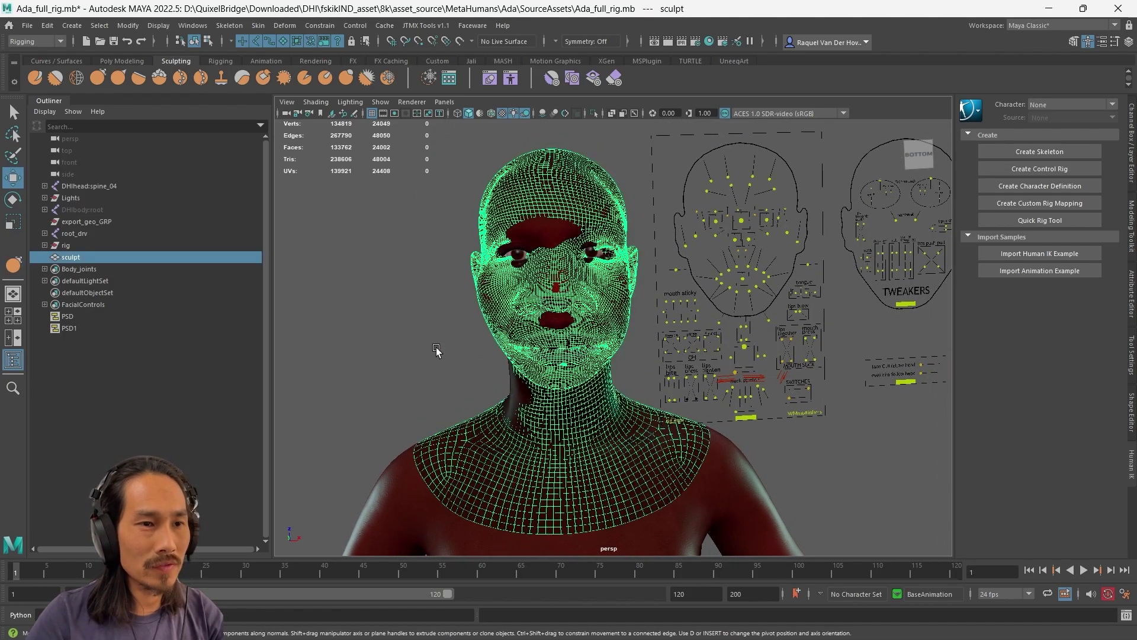
alt+right_drag(437, 351, 464, 348)
alt+drag(465, 347, 421, 337)
click(417, 337)
Step: Add the sculpt mesh as a target of the head_lod0_mesh blend shape in the Shape Editor
click(71, 257)
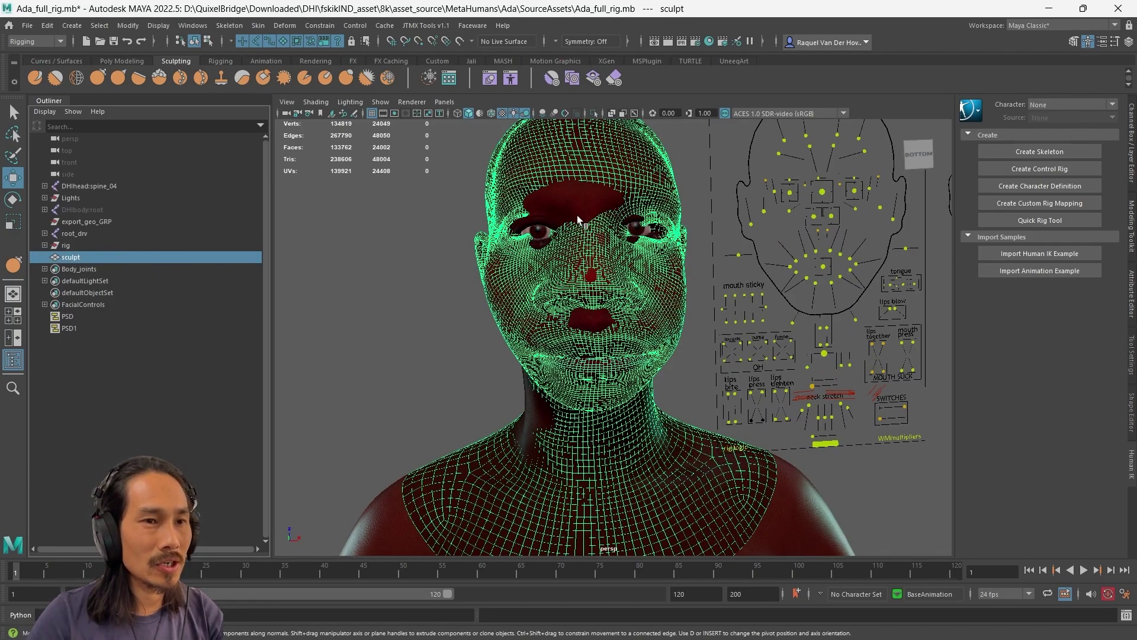
click(1131, 412)
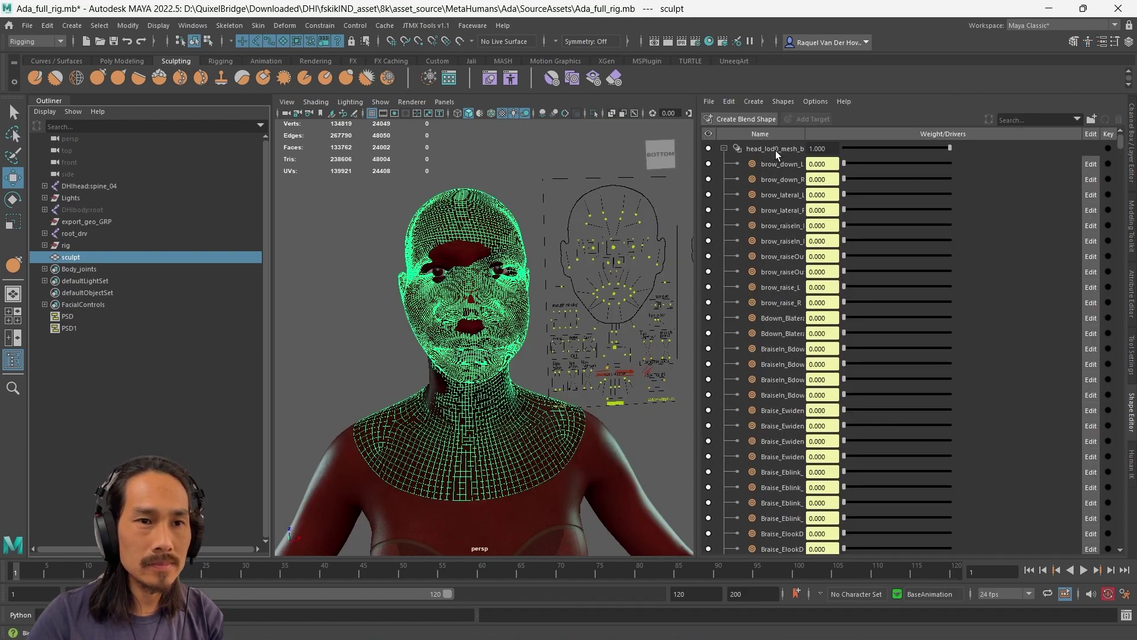
click(776, 149)
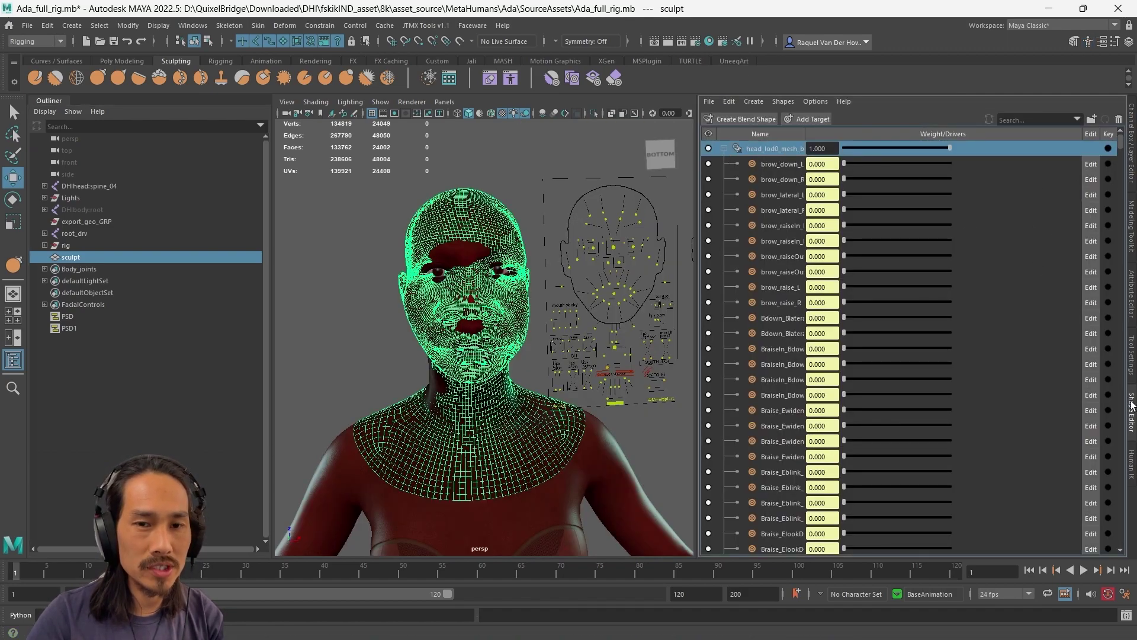
click(196, 26)
mouse_move(233, 112)
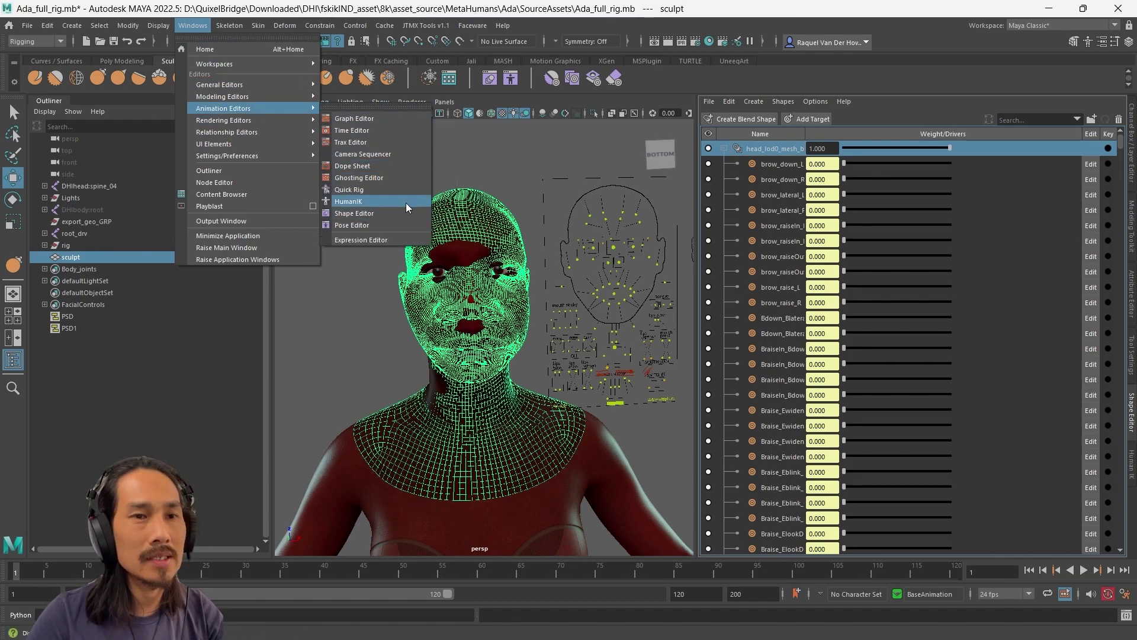
key(Escape)
key(Escape)
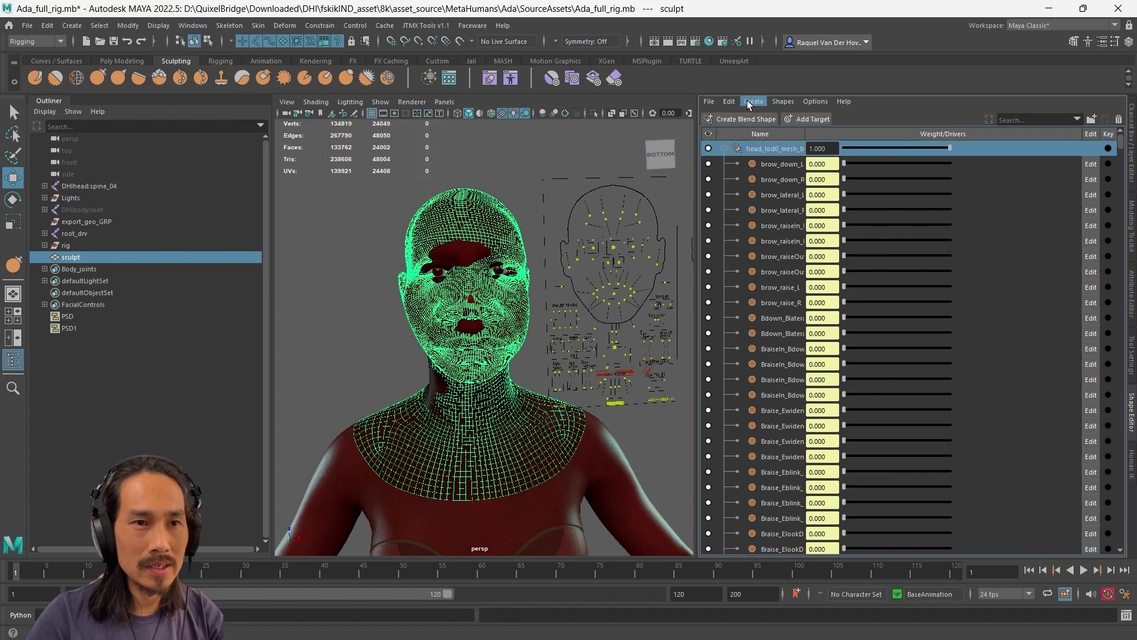
click(748, 100)
click(775, 146)
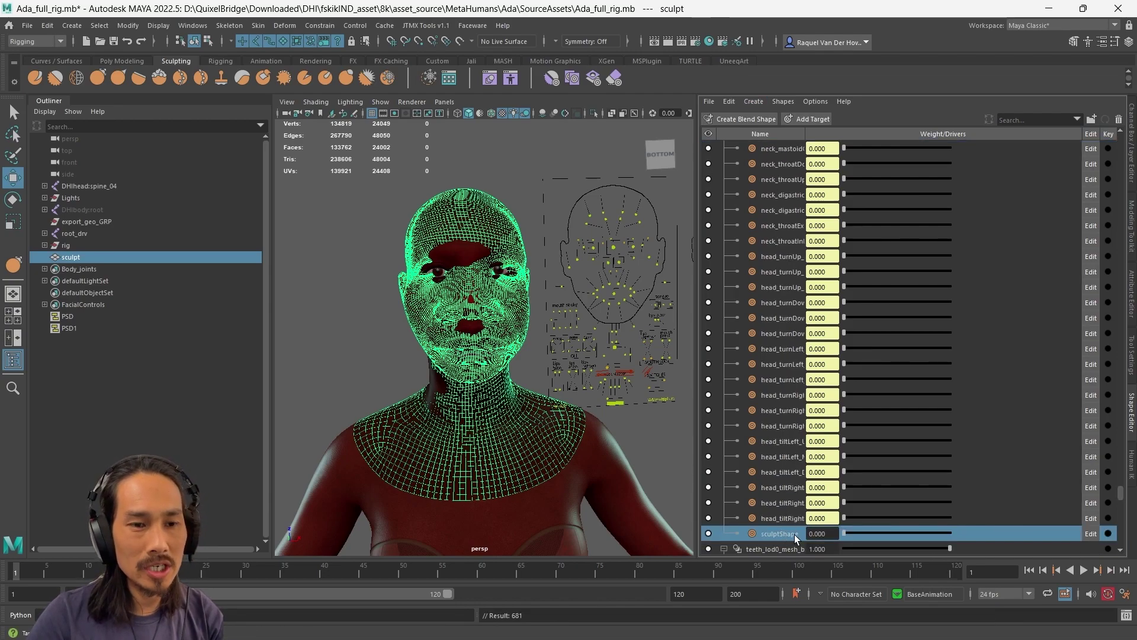
Step: Set the sculptShape target's weight to 1.000 and hide the sculpt mesh to check the deformed rig head
mouse_move(846, 533)
mouse_down()
mouse_move(935, 518)
mouse_move(864, 514)
mouse_move(997, 517)
mouse_up()
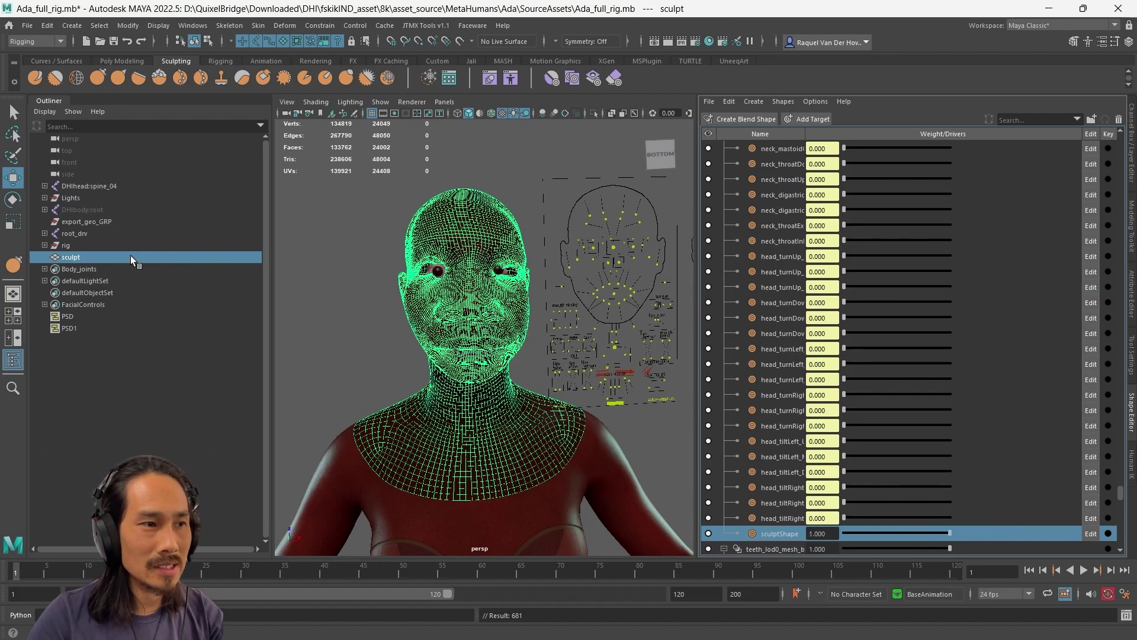
key(ctrl+h)
click(299, 283)
mouse_move(868, 526)
mouse_down()
mouse_move(858, 530)
mouse_move(965, 525)
mouse_move(744, 524)
mouse_move(976, 522)
mouse_up()
alt+middle_drag(357, 296, 367, 277)
alt+right_drag(369, 277, 412, 276)
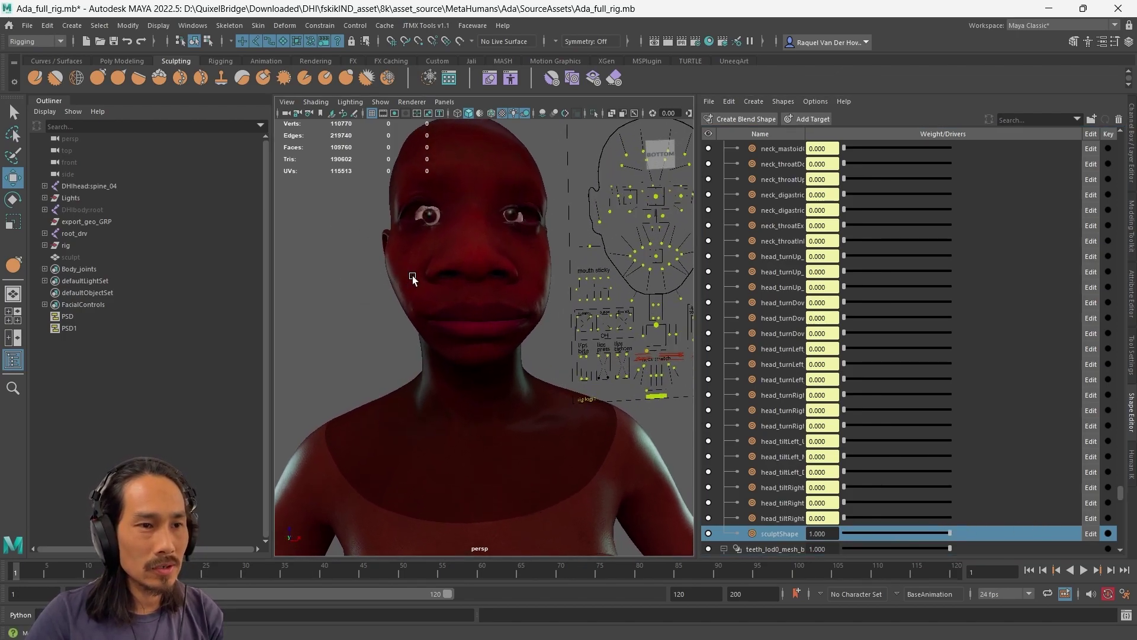
alt+middle_drag(368, 276, 379, 295)
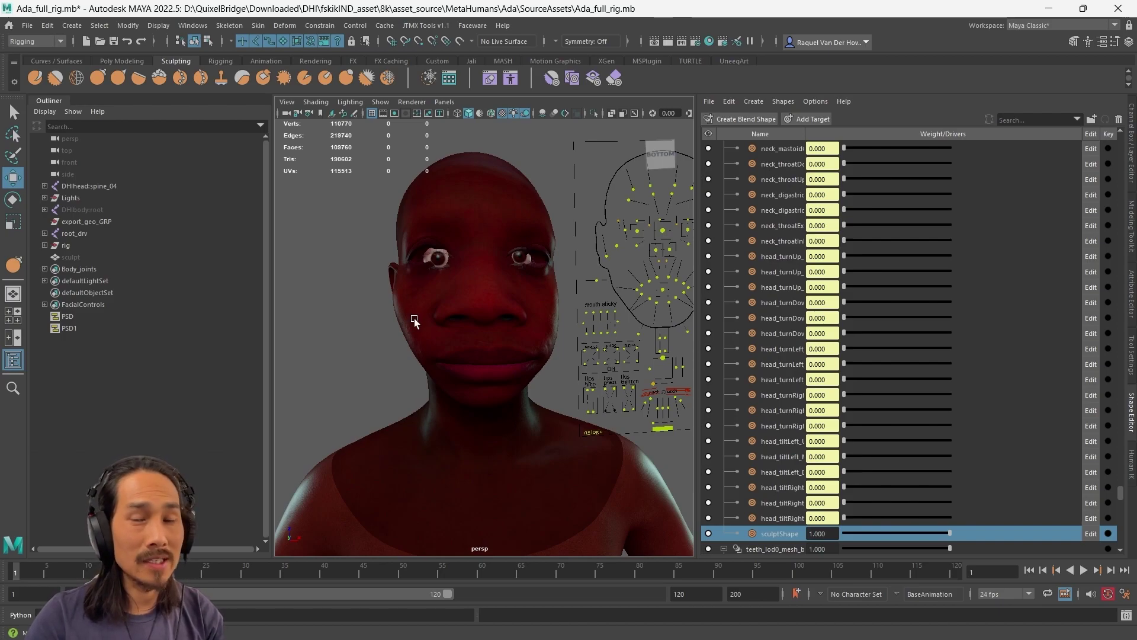
click(414, 215)
click(358, 275)
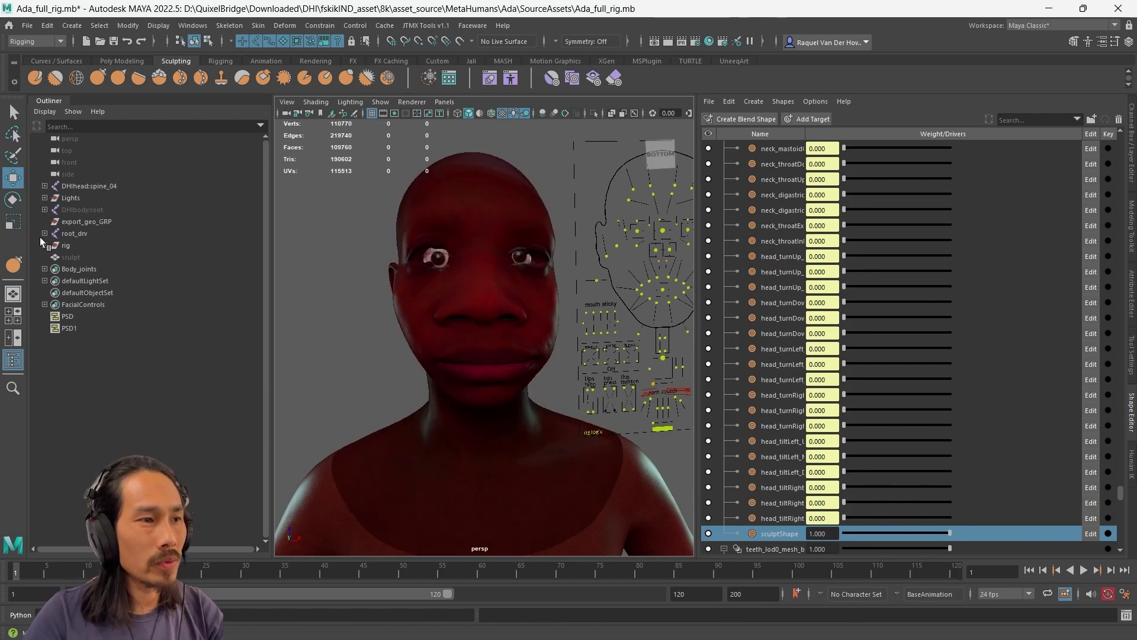
Step: Examine where the DHIhead:spine_04 joint sits in relation to the character's full body
click(109, 187)
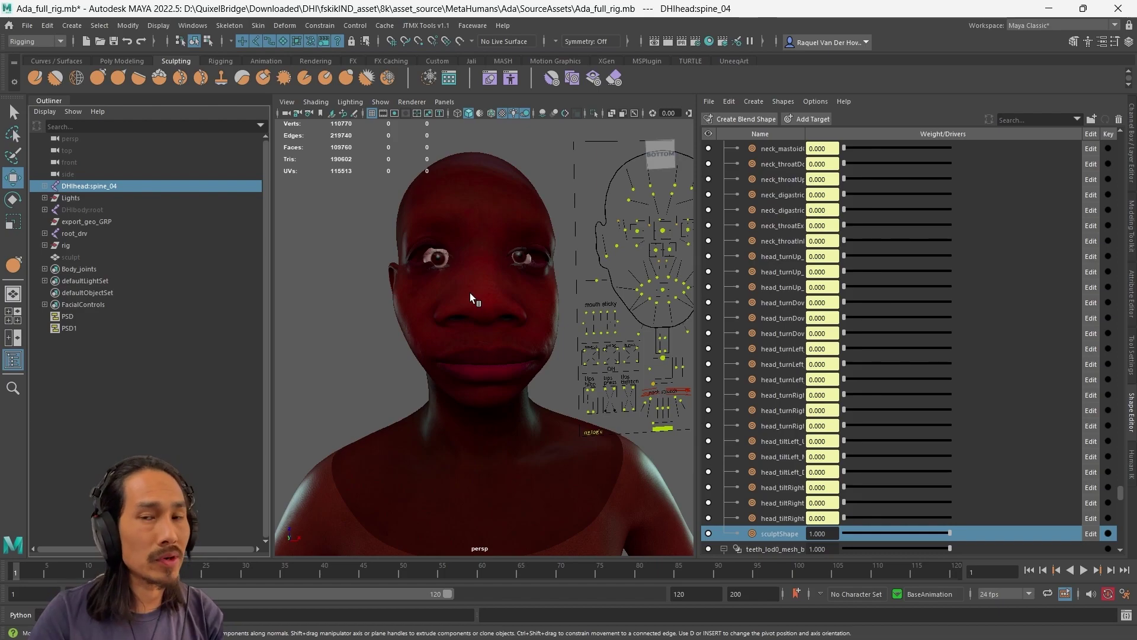
scroll(368, 303, down, 5)
alt+middle_drag(441, 376, 439, 325)
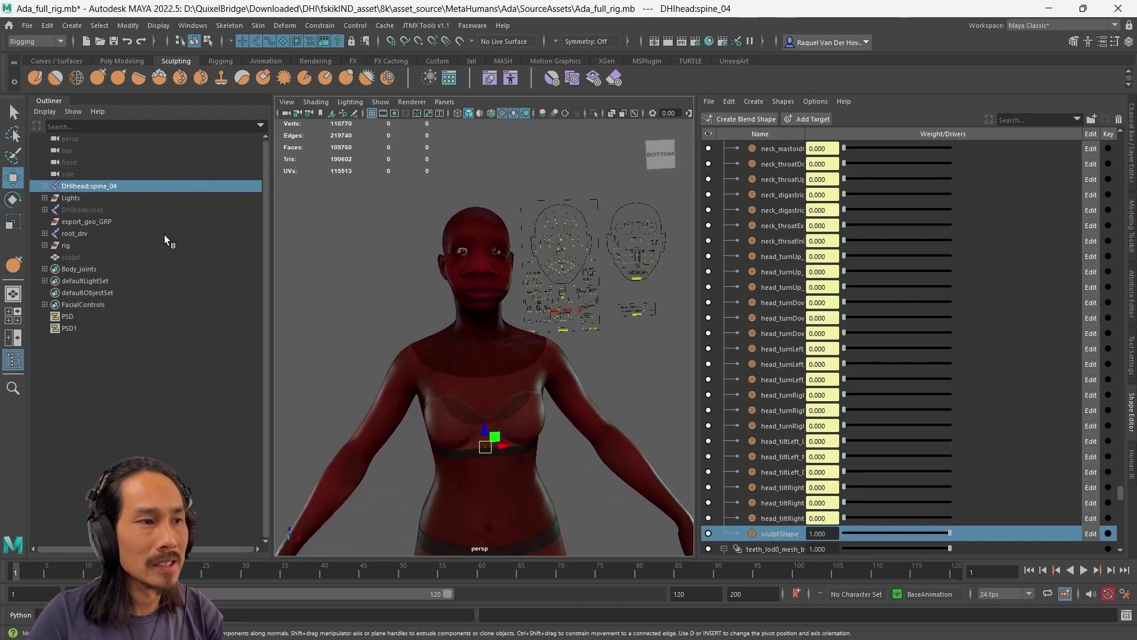
alt+middle_drag(540, 457, 548, 218)
scroll(512, 346, down, 3)
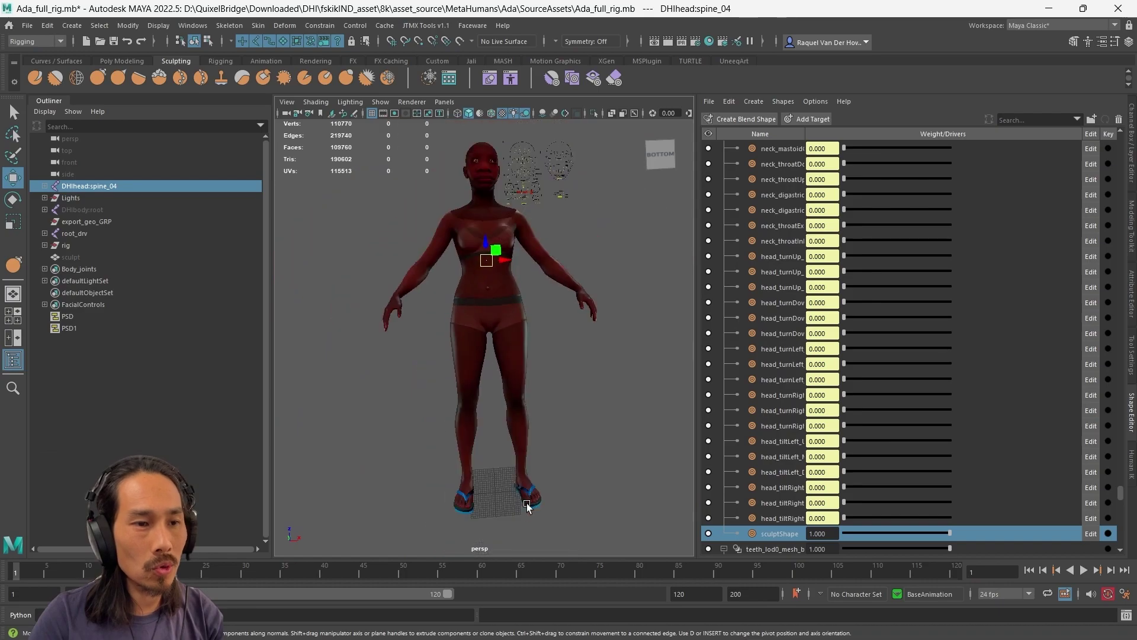
alt+middle_drag(512, 347, 522, 425)
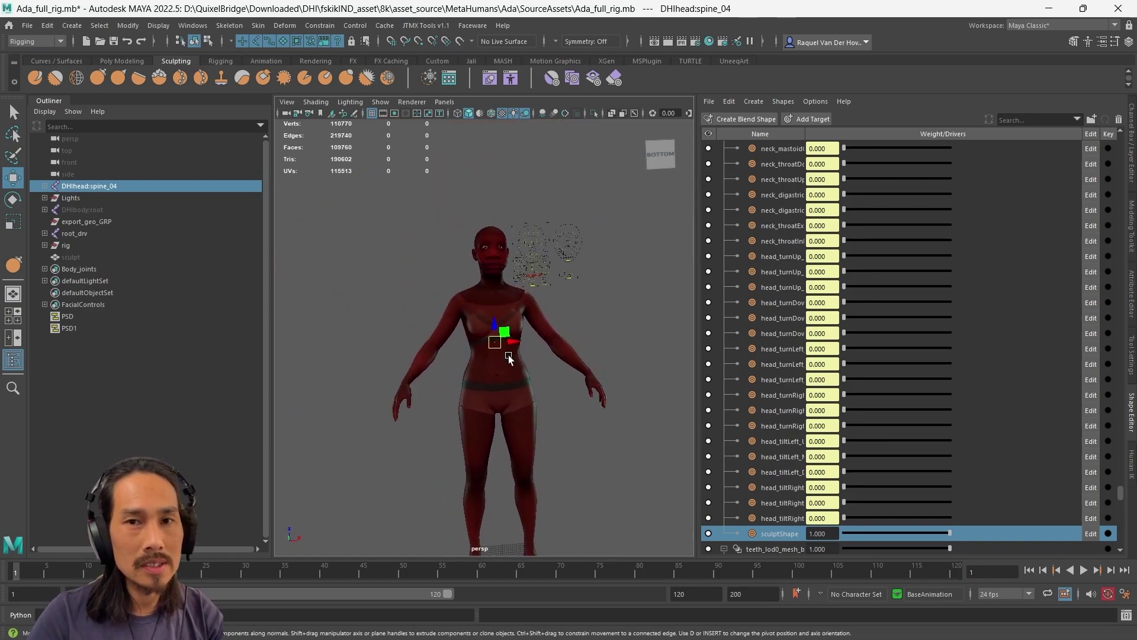
scroll(503, 323, up, 5)
alt+middle_drag(478, 251, 475, 331)
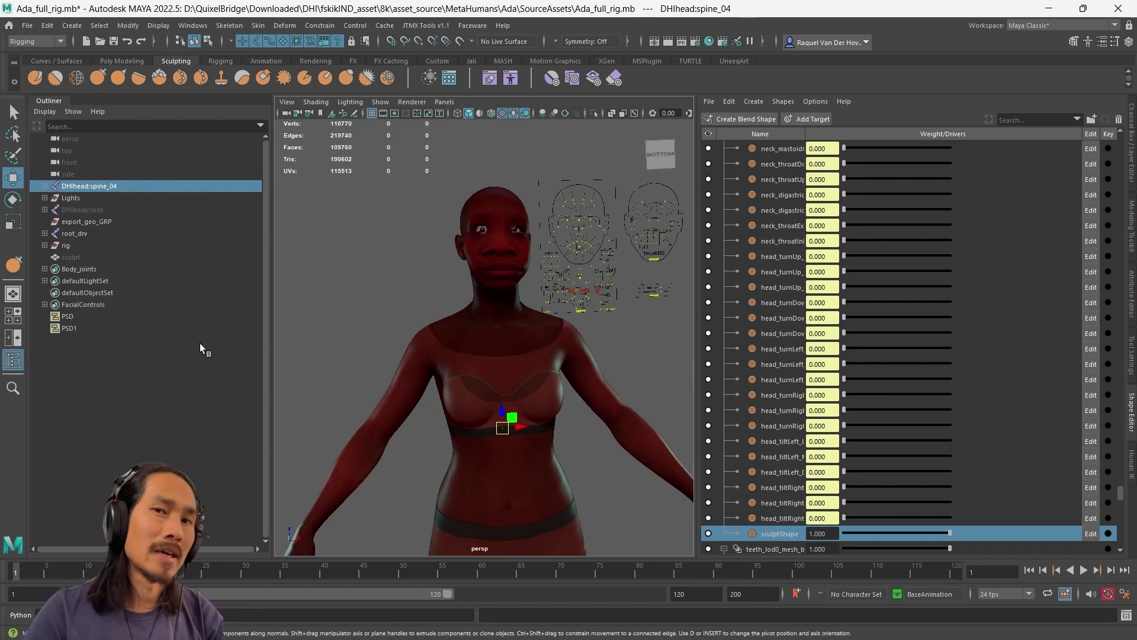
scroll(398, 292, up, 4)
scroll(398, 292, up, 1)
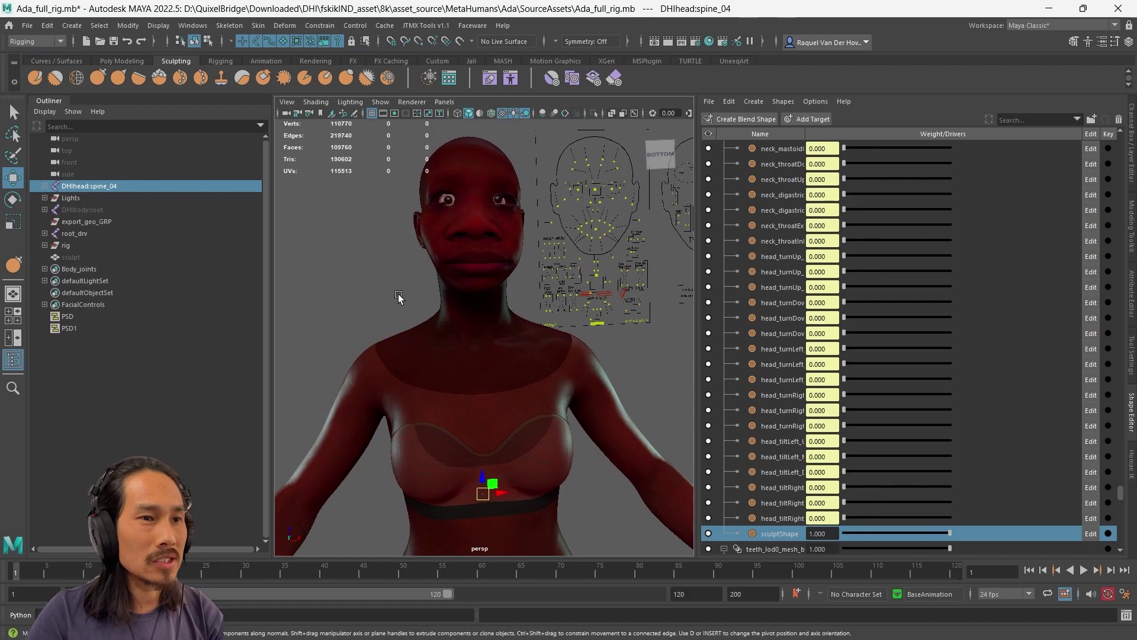
Step: Unfold the DHIbody:root joint chain down to spine_04, copy and paste the hierarchy, and collapse the original
click(73, 211)
click(45, 210)
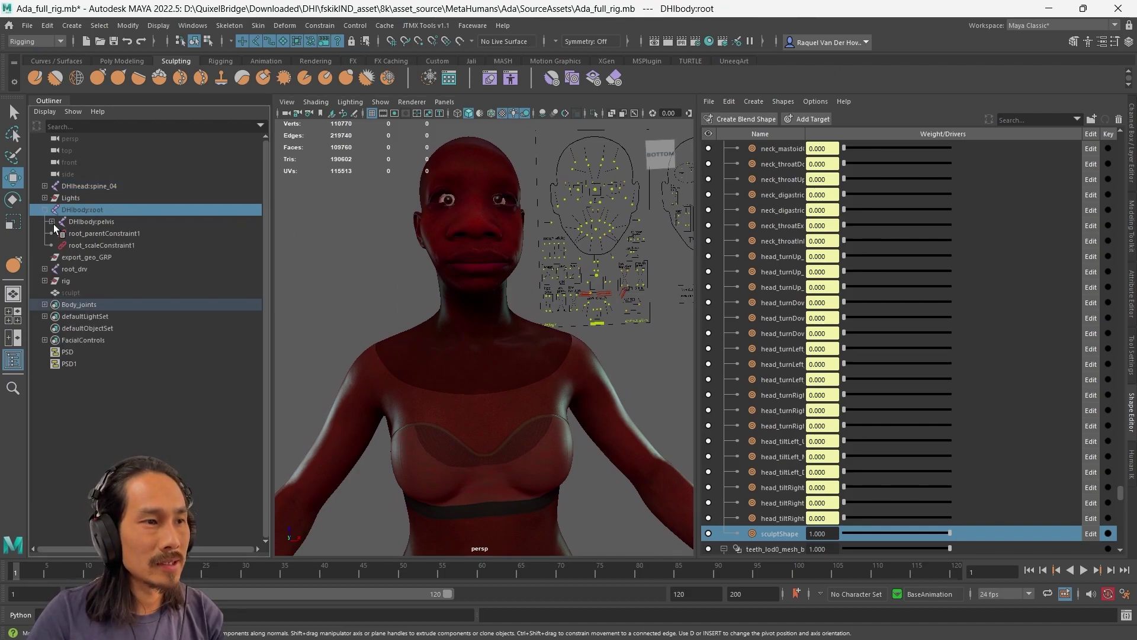
click(52, 221)
click(58, 233)
click(66, 245)
click(73, 257)
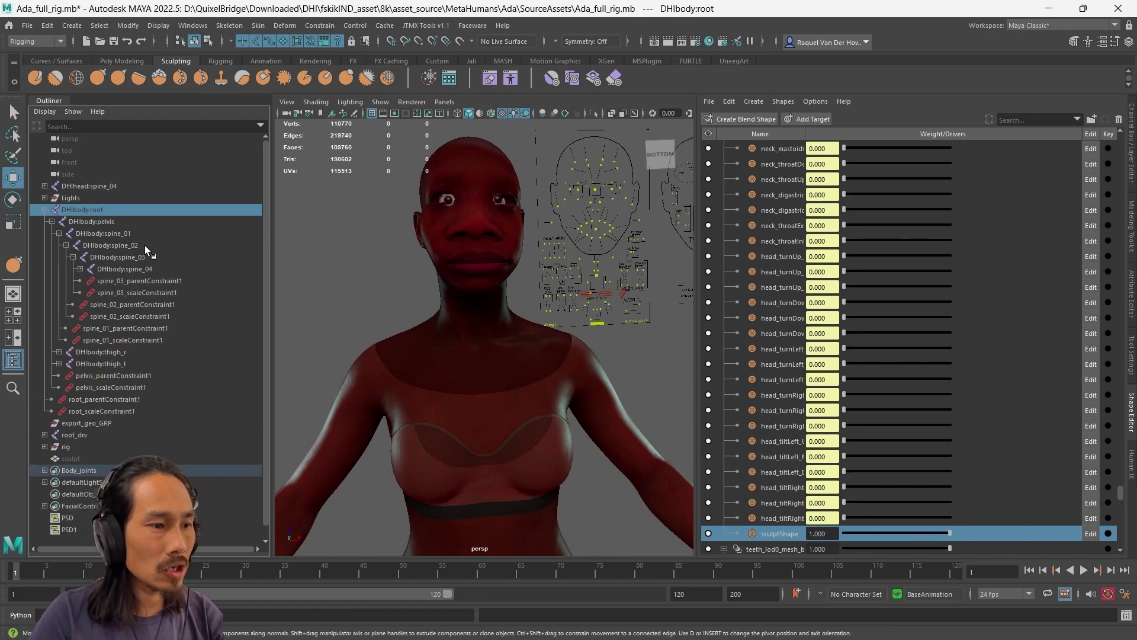
key(ctrl+s)
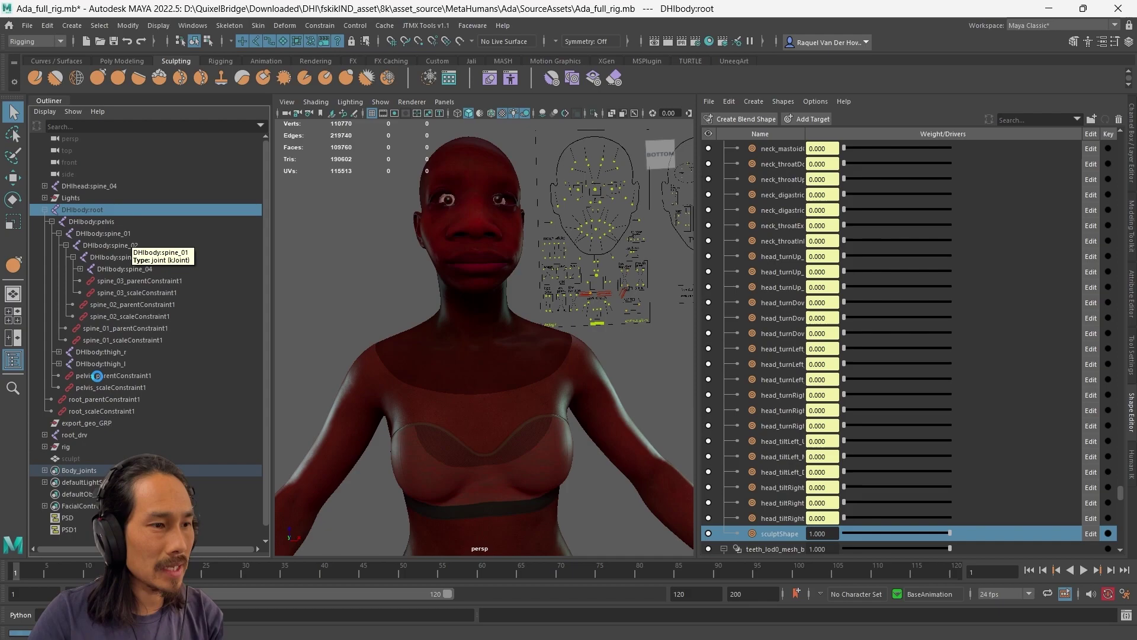
click(45, 470)
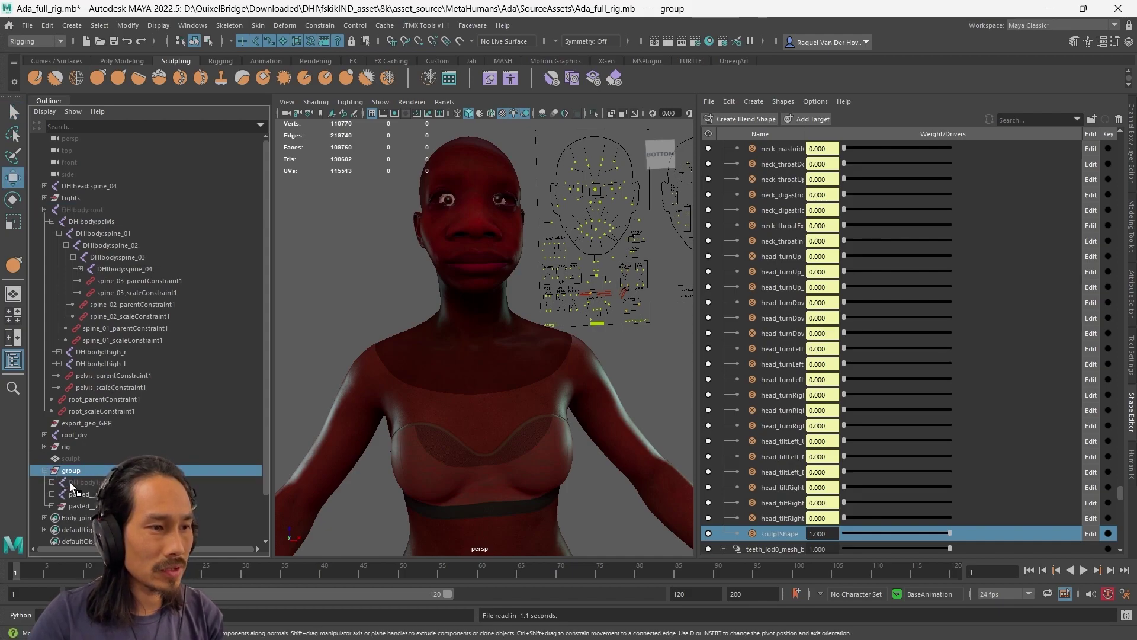
click(45, 210)
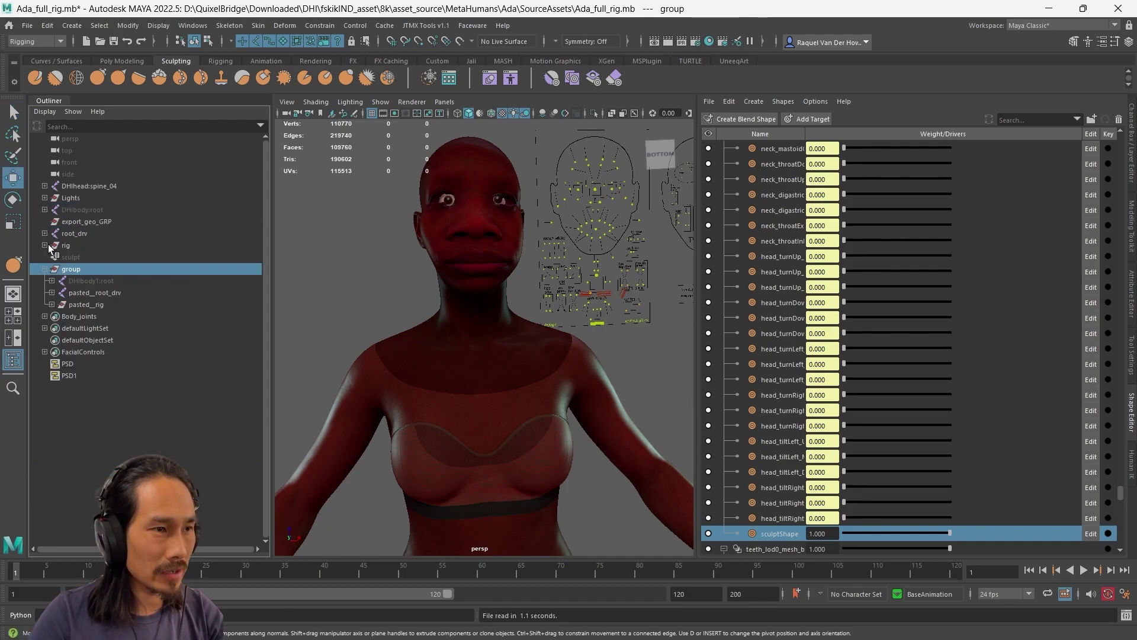
Step: Delete DHIbody1:spine_04 and the pasted constraints, thigh joints, root_drv and rig beneath it, keeping the chain from root to spine_03
click(71, 281)
click(52, 281)
click(58, 293)
click(66, 305)
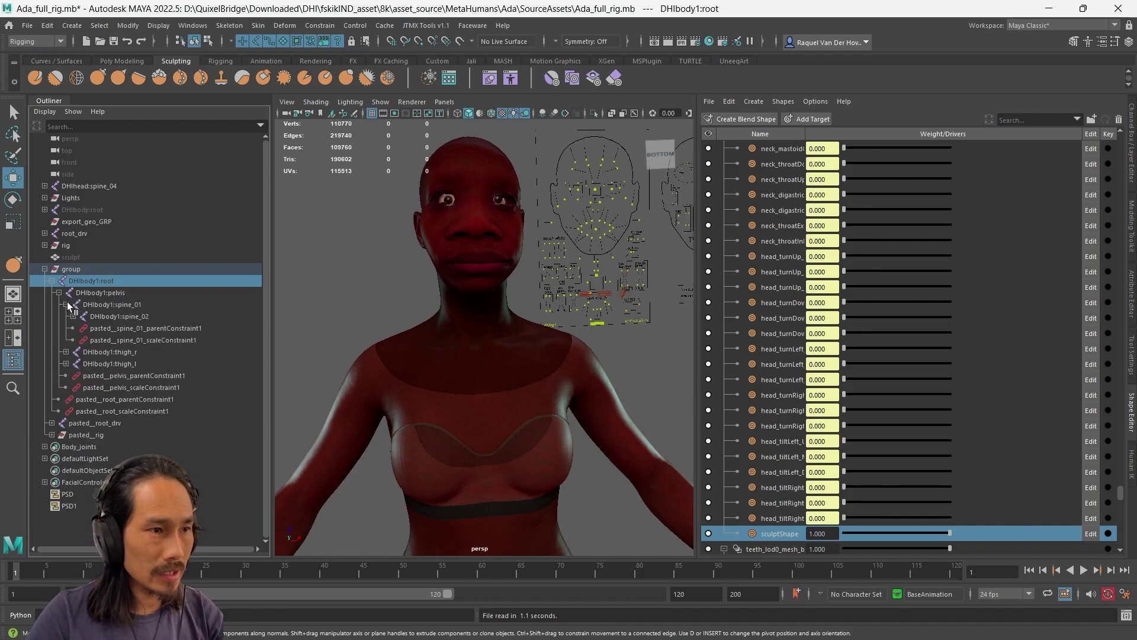
click(73, 316)
click(79, 328)
click(143, 340)
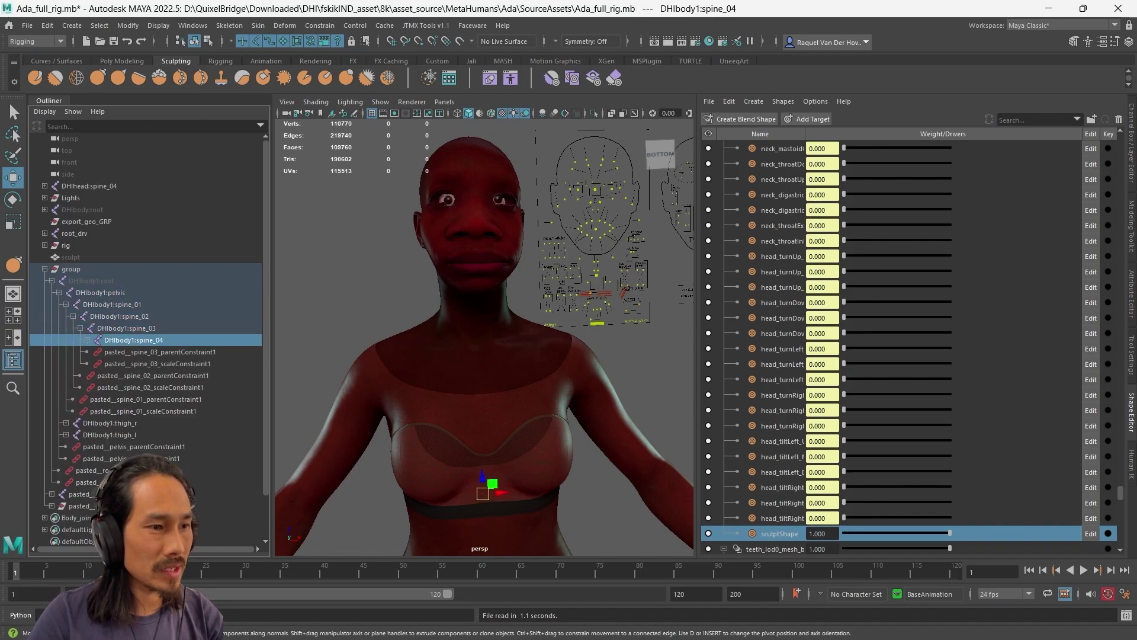
shift+click(139, 494)
shift+click(139, 505)
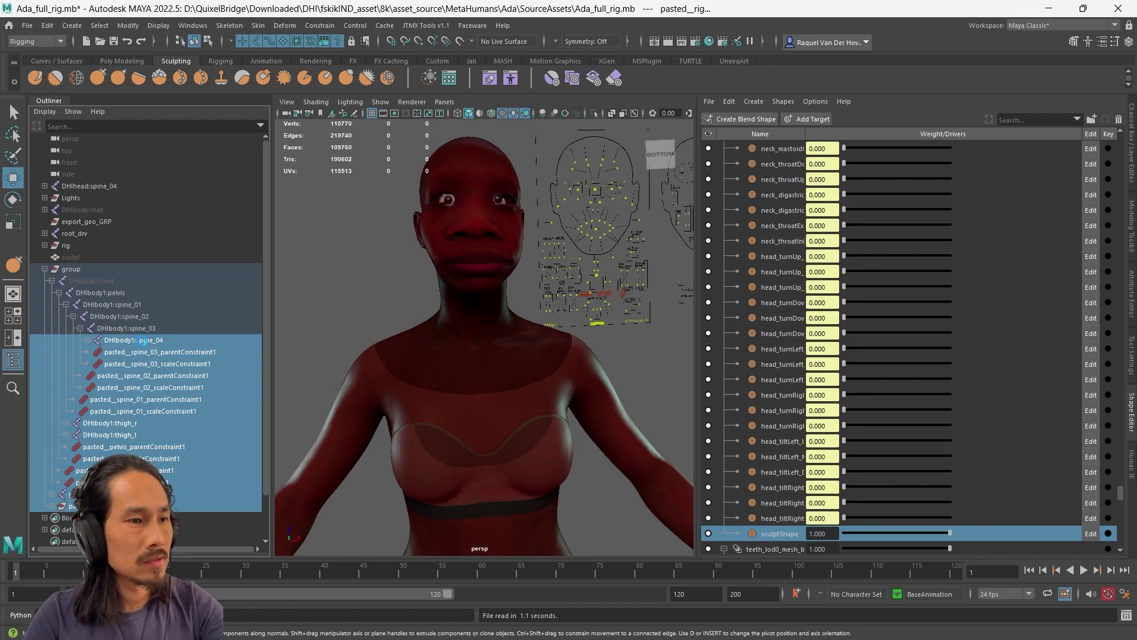
key(Delete)
Step: Rename the pasted root joint under the group as DHIhead:root
click(71, 269)
click(93, 281)
double_click(93, 281)
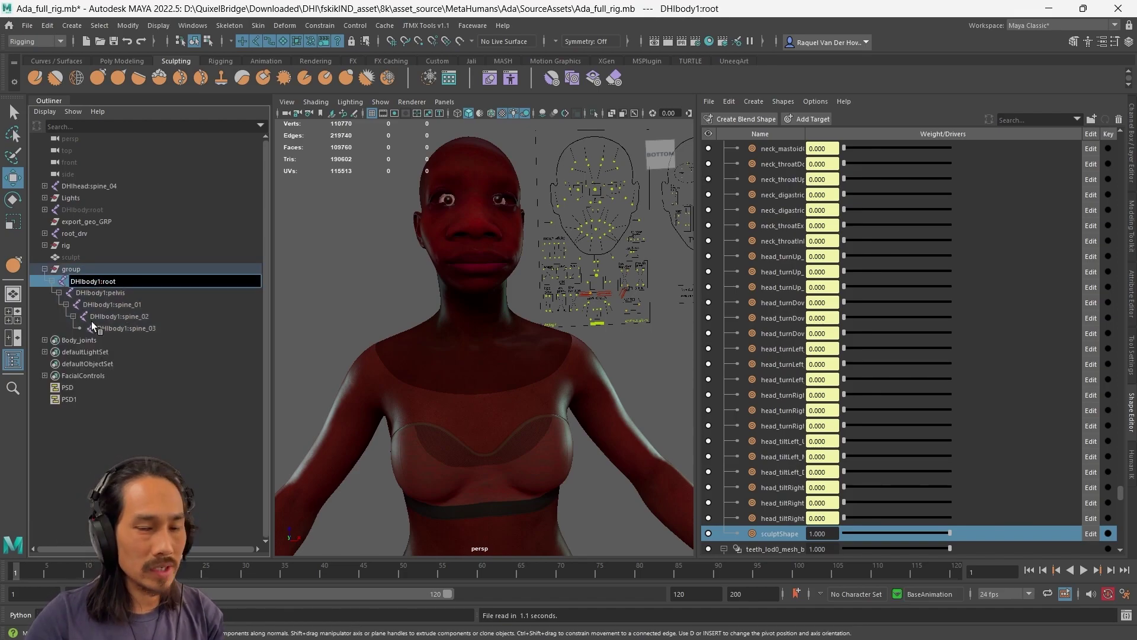
text(DHIhead:root)
key(Return)
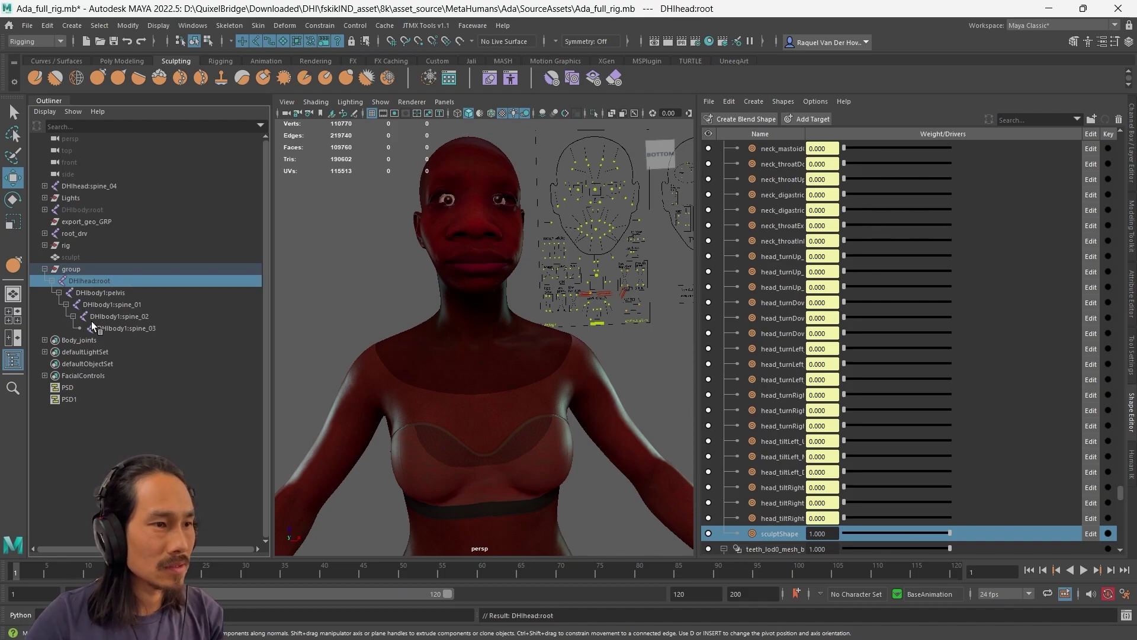
Step: Rename the DHIbody1:pelvis joint as DHIhead:pelvis
click(101, 292)
double_click(101, 292)
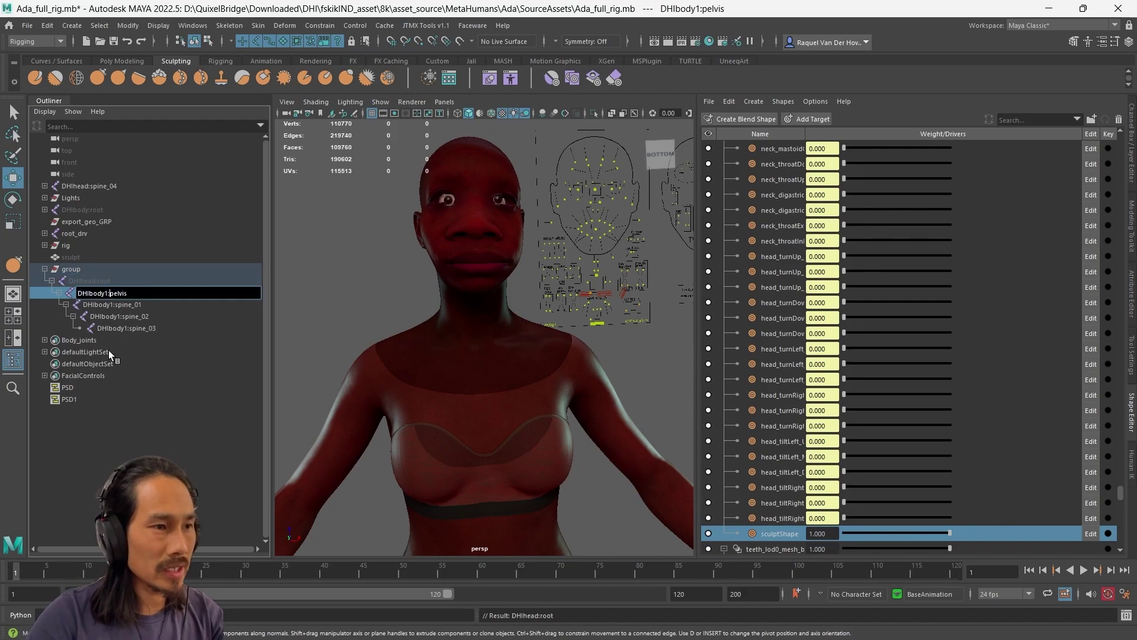
key(BackSpace)
key(BackSpace)
key(BackSpace)
key(BackSpace)
key(BackSpace)
key(BackSpace)
text(head:)
key(Return)
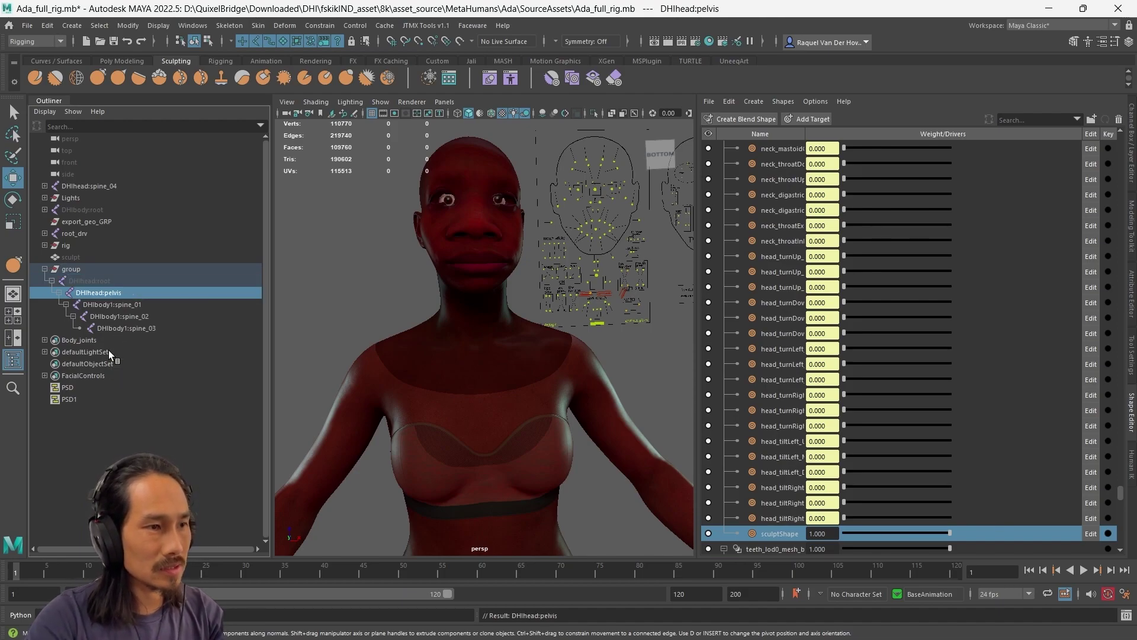
Step: Rename the DHIbody1:spine_01 joint as DHIhead:spine_01
double_click(112, 306)
click(115, 306)
key(BackSpace)
key(BackSpace)
key(BackSpace)
key(BackSpace)
key(BackSpace)
text(head)
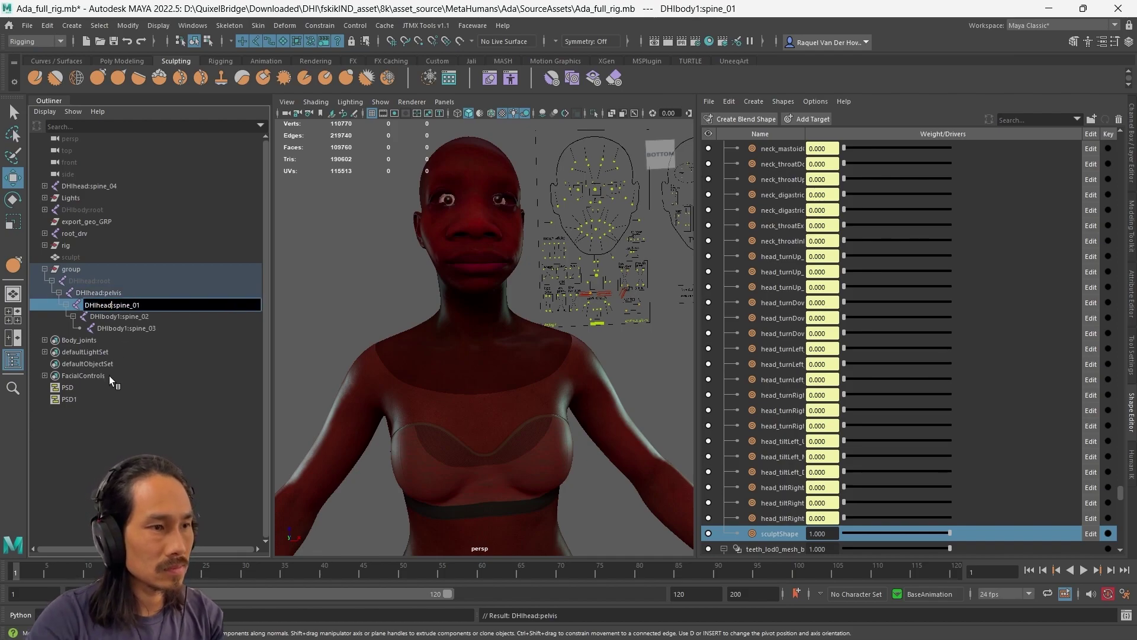
key(Return)
Step: Rename the DHIbody1:spine_02 joint as DHIhead:spine_02
click(119, 316)
double_click(118, 317)
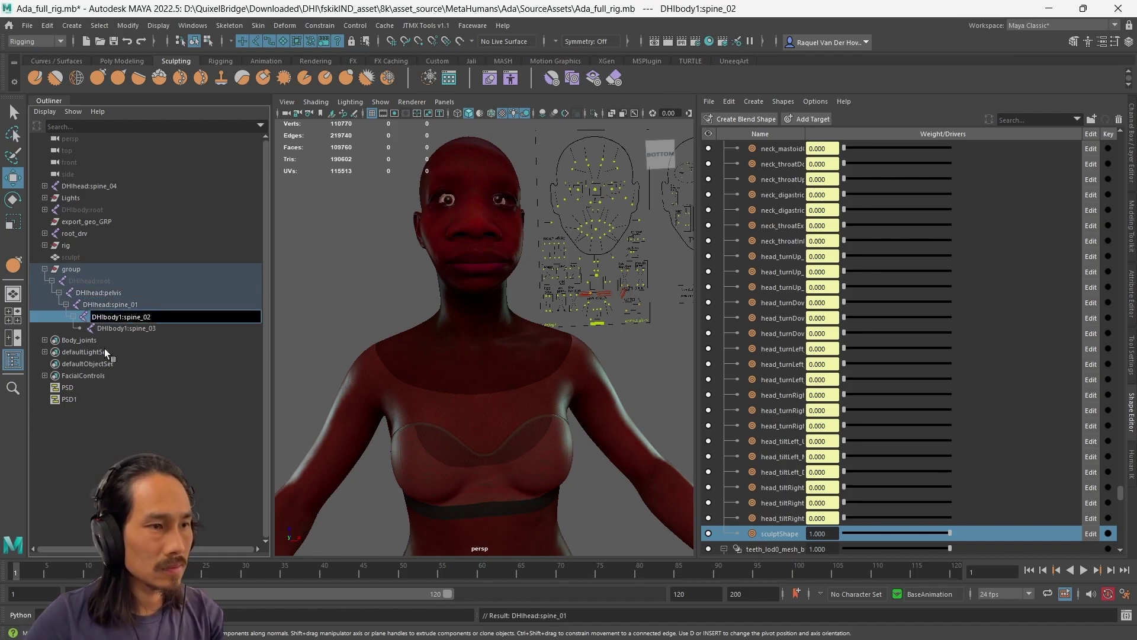
text(DHIhead)
key(Return)
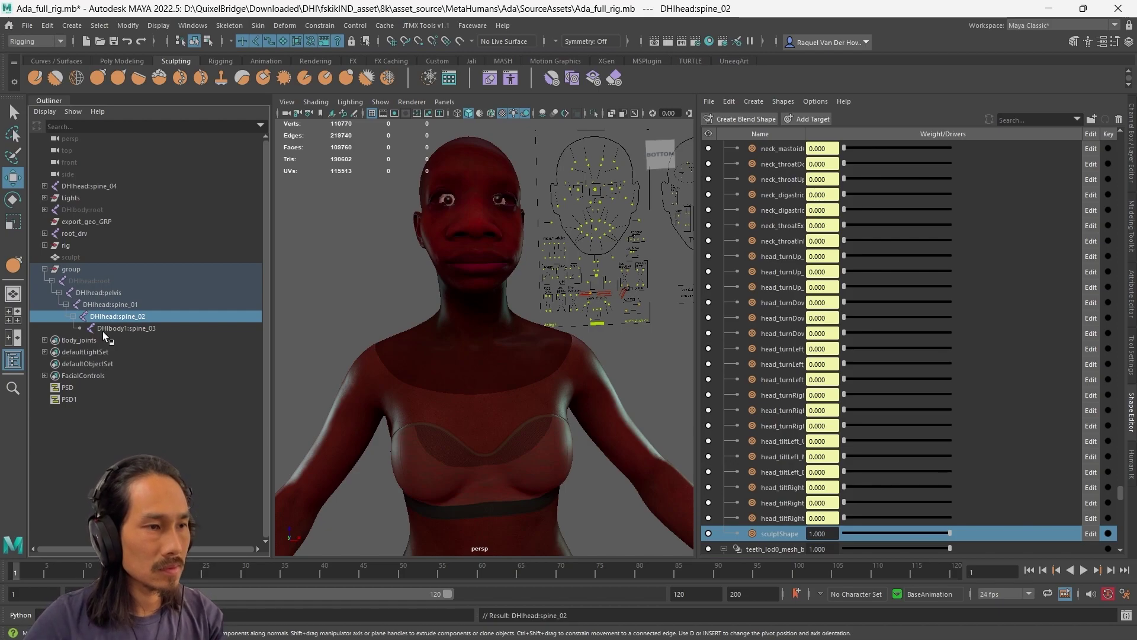
Step: Rename the DHIbody1:spine_03 joint as DHIhead:spine_03
double_click(103, 331)
click(129, 329)
key(BackSpace)
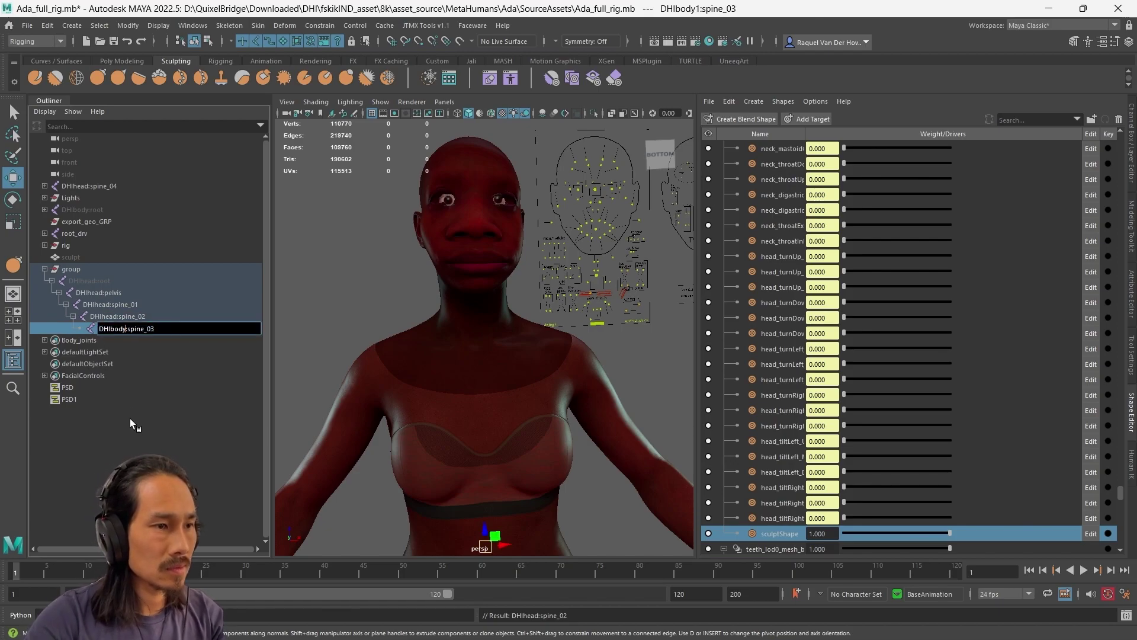
key(BackSpace)
key(BackSpace)
key(BackSpace)
key(BackSpace)
text(head)
key(Return)
Step: Move DHIhead:root out of the group to the scene's top level and delete the empty group
click(108, 304)
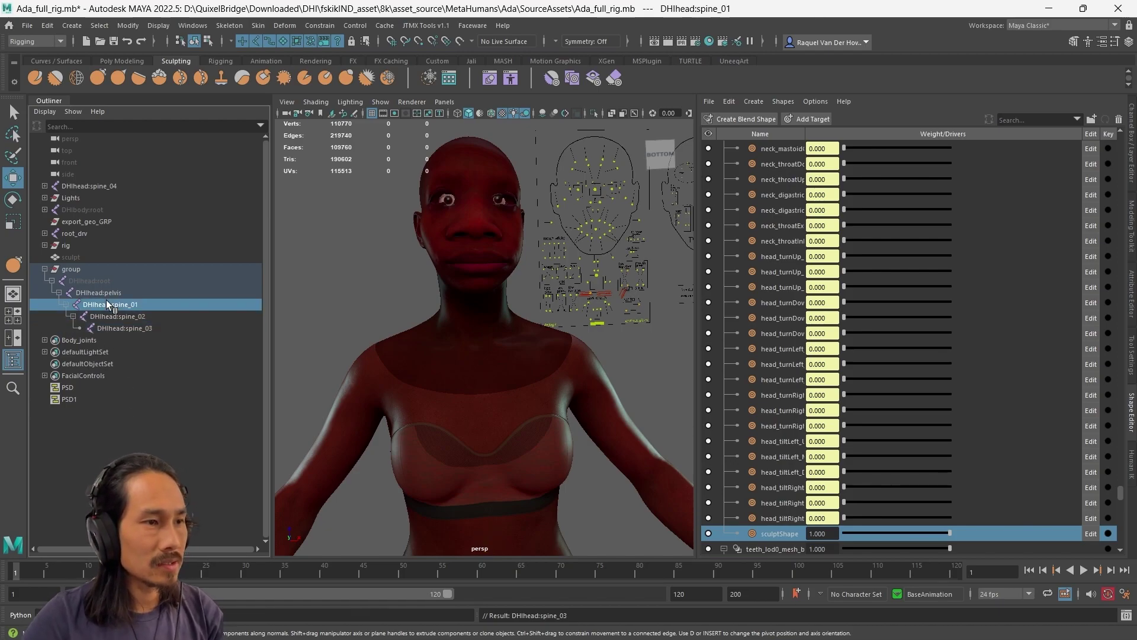
click(77, 281)
middle_drag(73, 281, 64, 263)
click(79, 283)
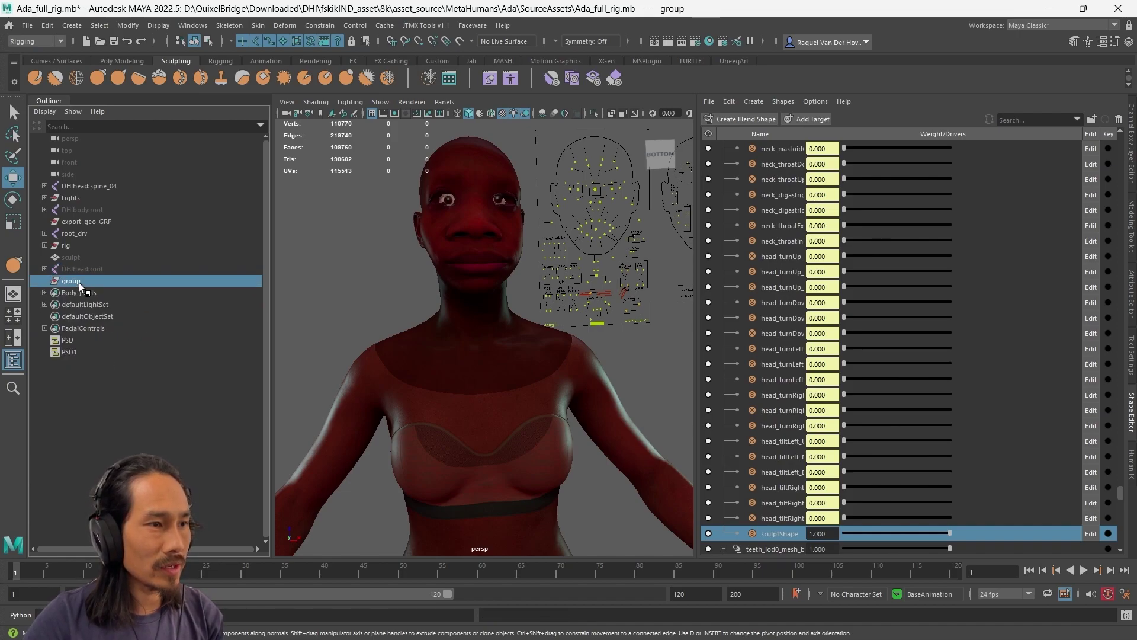
key(Delete)
Step: Unfold the DHIhead:root chain and parent DHIhead:spine_04 under DHIhead:spine_03
click(44, 269)
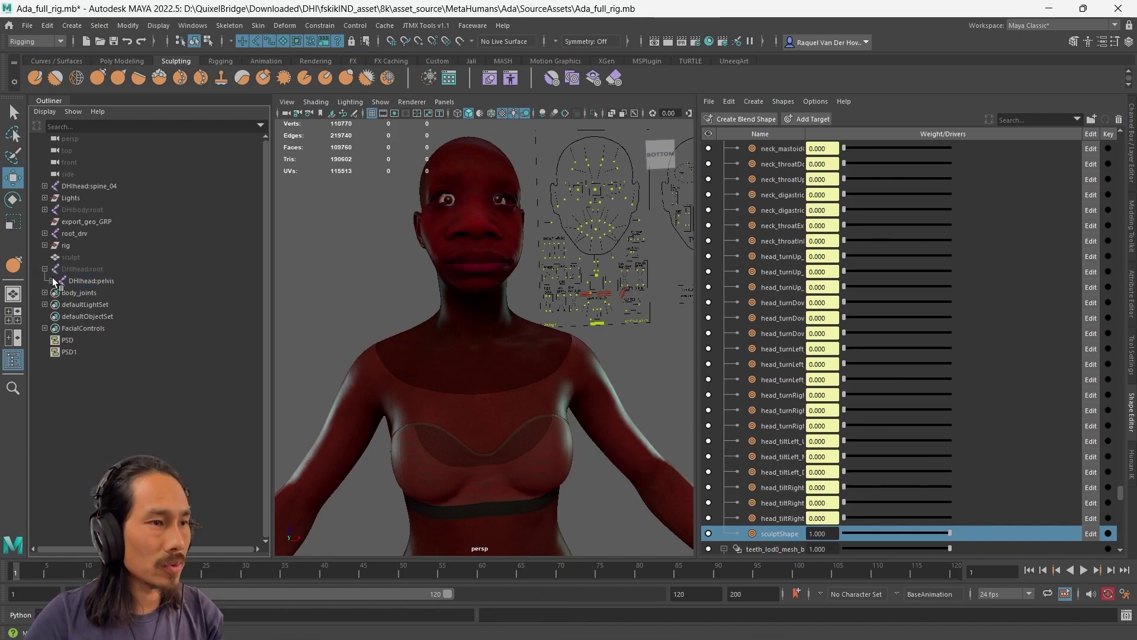
click(53, 281)
click(104, 185)
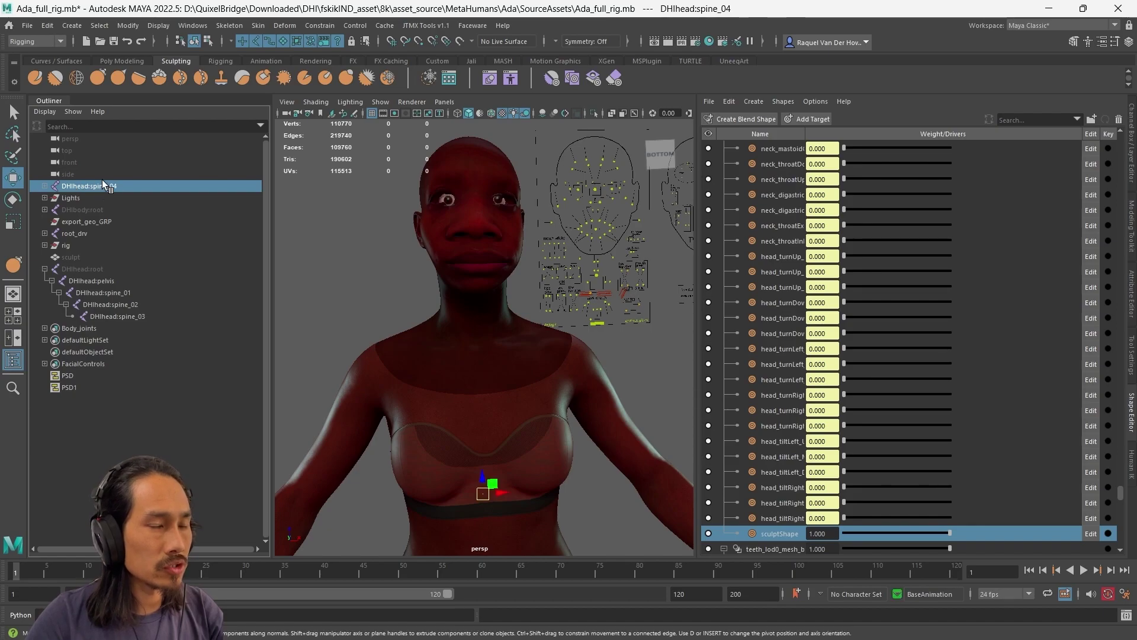
middle_drag(103, 185, 135, 318)
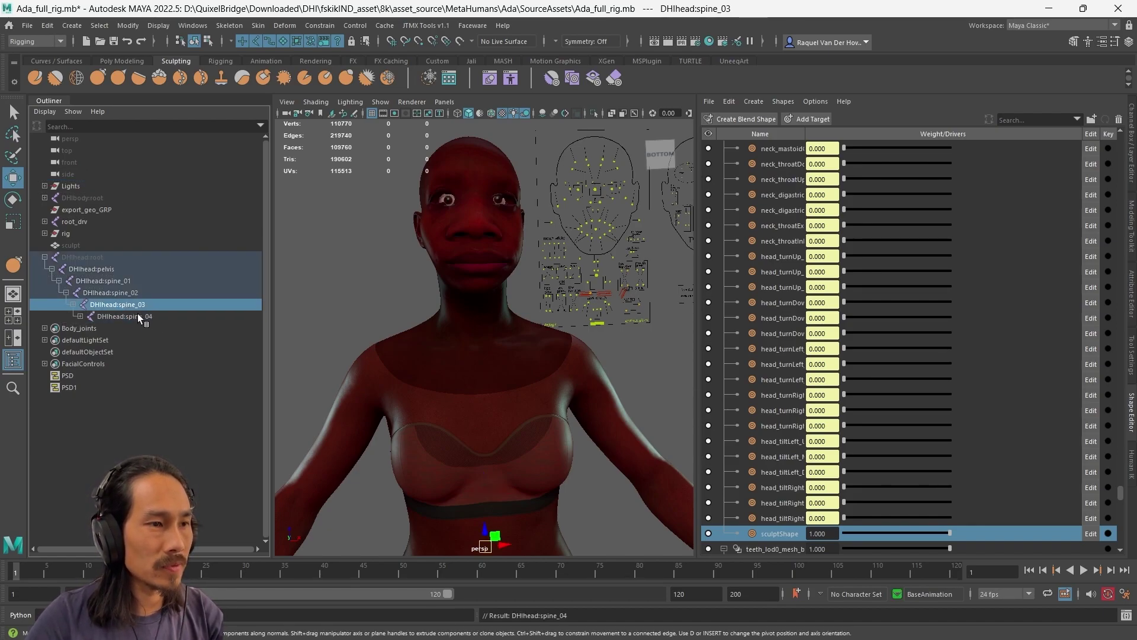
Step: Expand the whole DHIhead:root hierarchy so every joint below spine_04 is listed
click(140, 319)
click(80, 316)
click(88, 328)
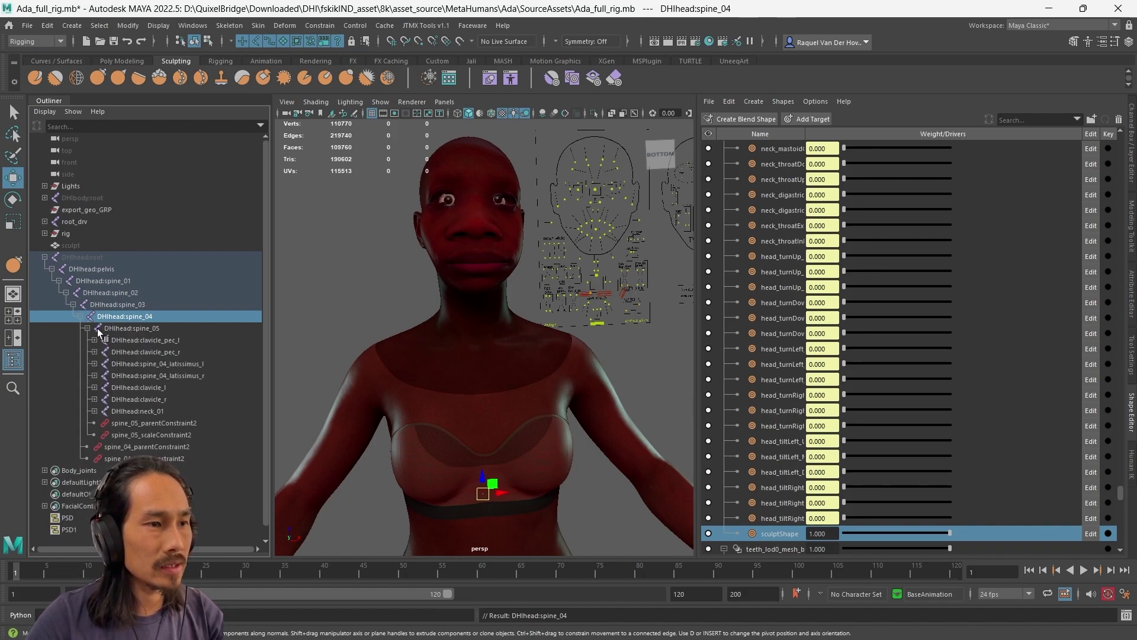
click(74, 257)
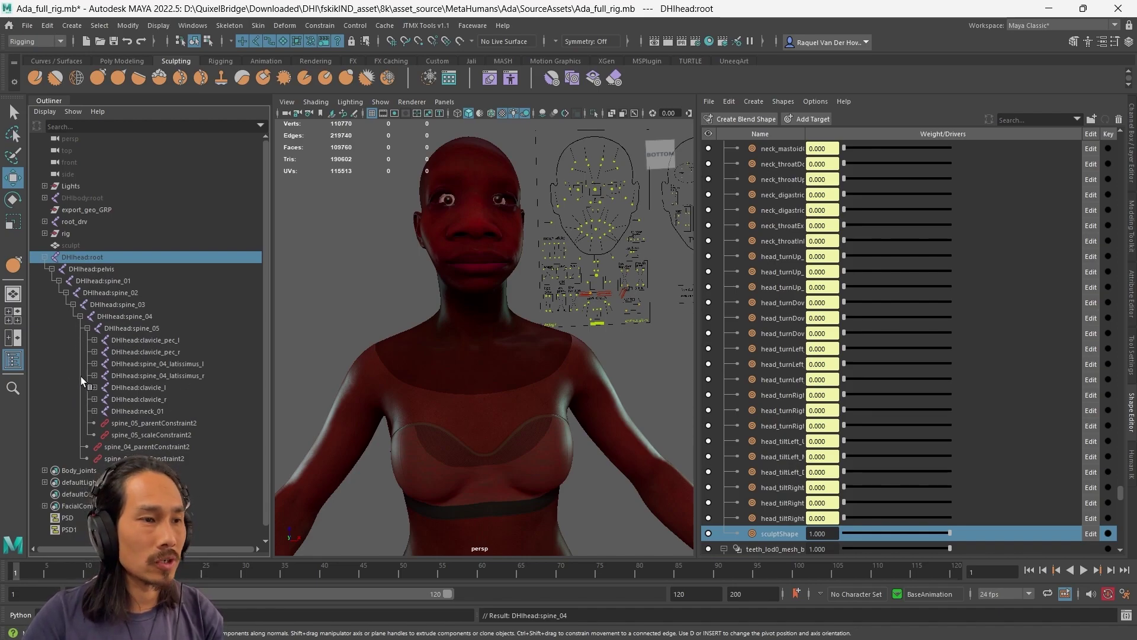
click(45, 257)
shift+click(44, 257)
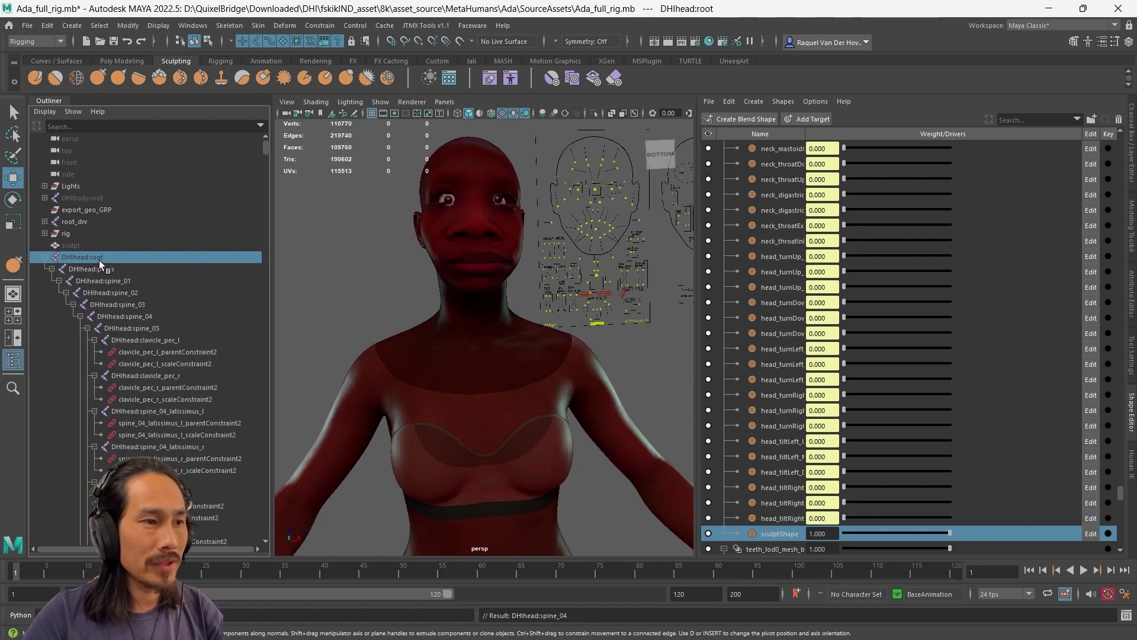
Step: Select the joints from DHIhead:root to clavicle_pec_l, plus clavicle_pec_r, both spine_04_latissimus joints, clavicle_l and clavicle_out_l, skipping the constraints
shift+click(156, 343)
ctrl+click(137, 377)
ctrl+click(142, 413)
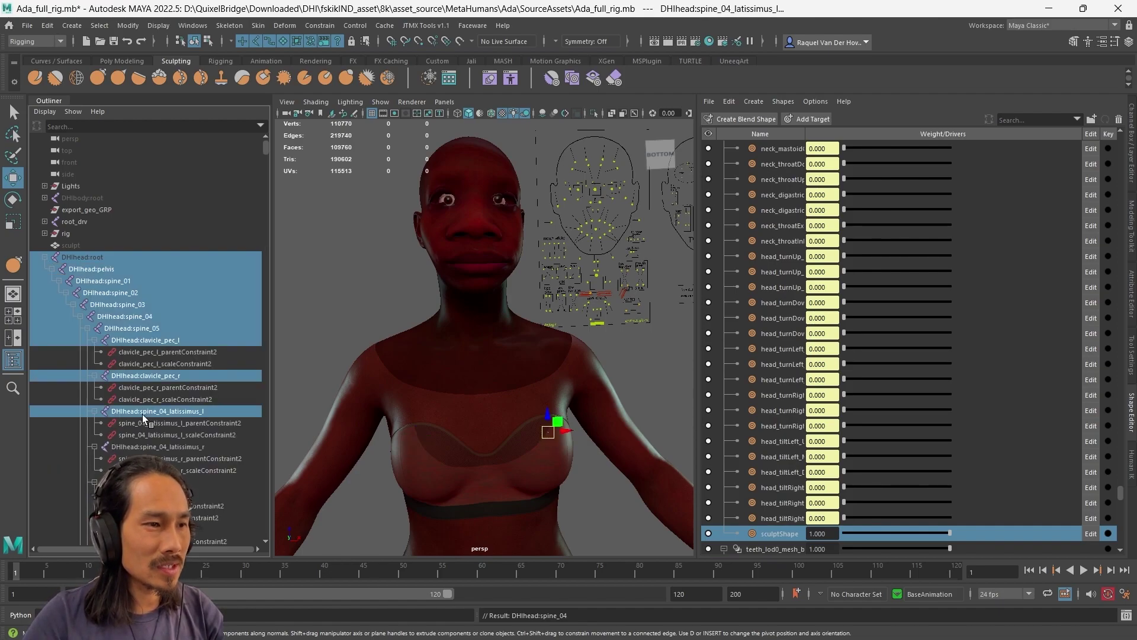
ctrl+click(147, 446)
ctrl+click(148, 482)
ctrl+click(155, 494)
scroll(159, 414, down, 3)
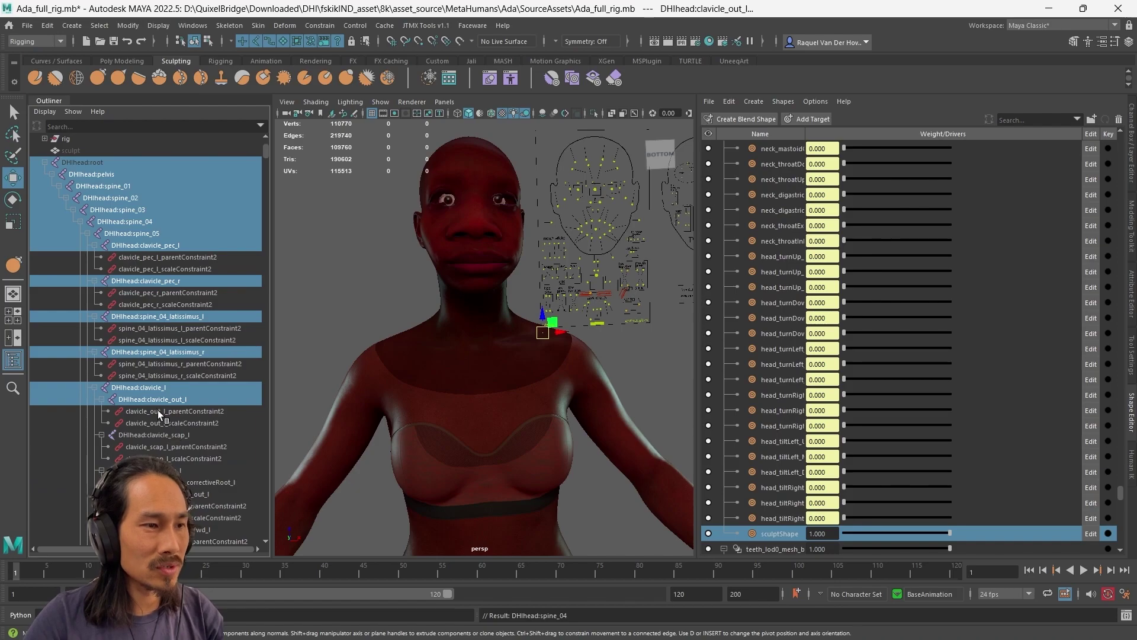
Step: Add clavicle_scap_l, upperarm_l, upperarm_correctiveRoot_l and the upperarm out, fwd, bck and in left joints to the selection, without their constraints
ctrl+click(142, 436)
ctrl+click(149, 471)
ctrl+click(152, 482)
ctrl+click(154, 494)
scroll(151, 423, down, 3)
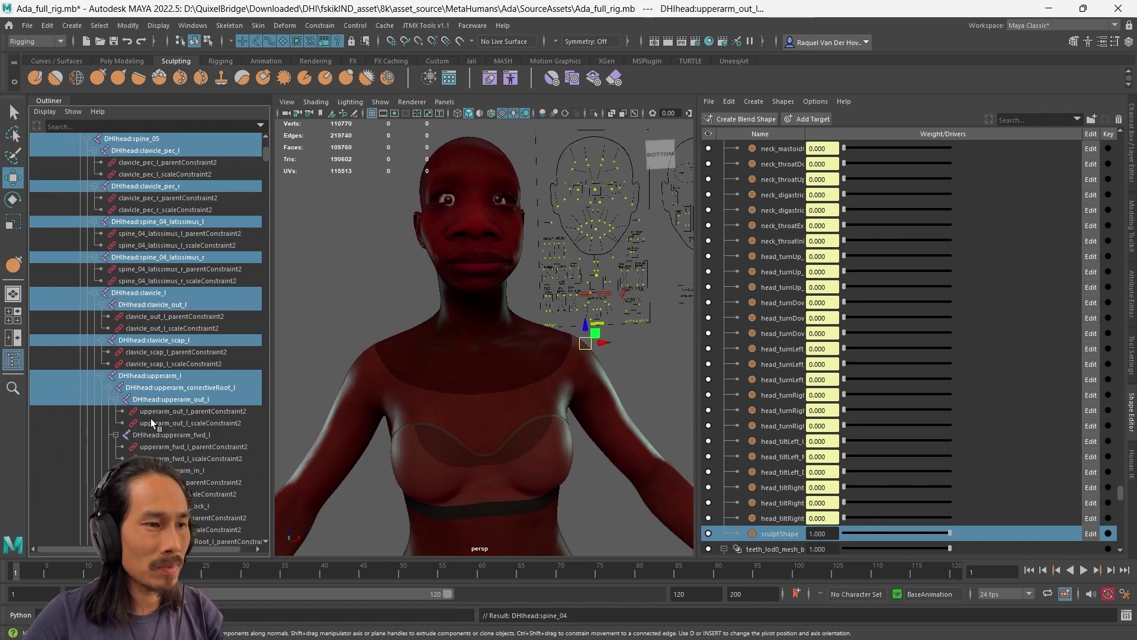
ctrl+click(143, 437)
scroll(147, 444, down, 3)
ctrl+click(155, 411)
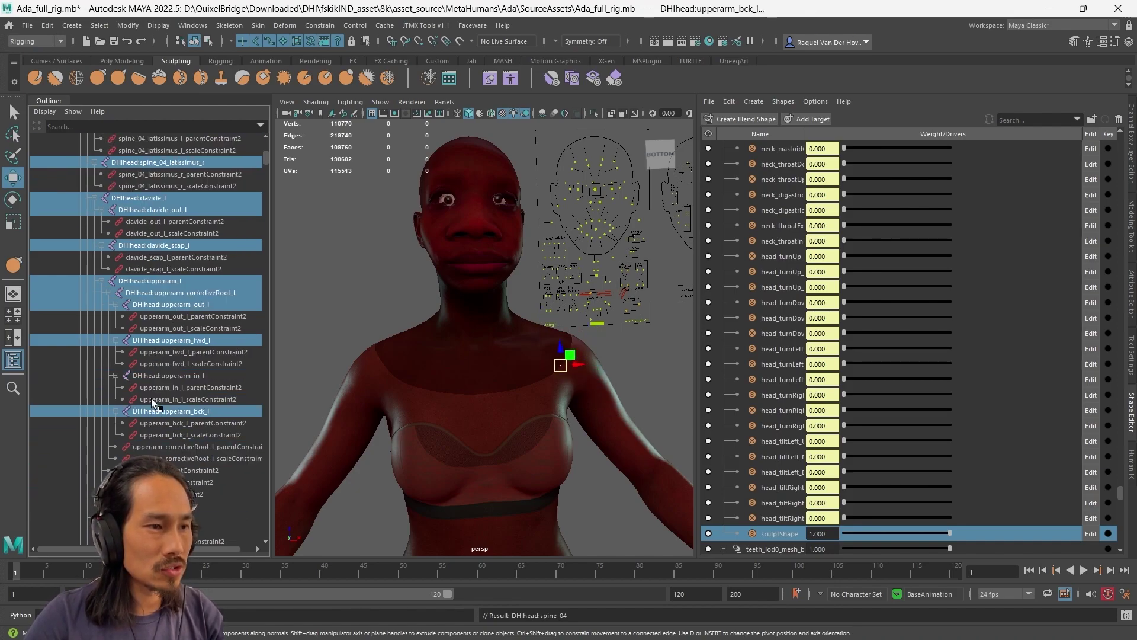
ctrl+click(152, 375)
Step: Add the right-side clavicle, clavicle_out, clavicle_scap, upperarm, upperarm_correctiveRoot and upperarm out, fwd, in and bck joints to the selection
scroll(161, 409, down, 3)
ctrl+click(142, 423)
ctrl+click(139, 434)
scroll(156, 421, down, 6)
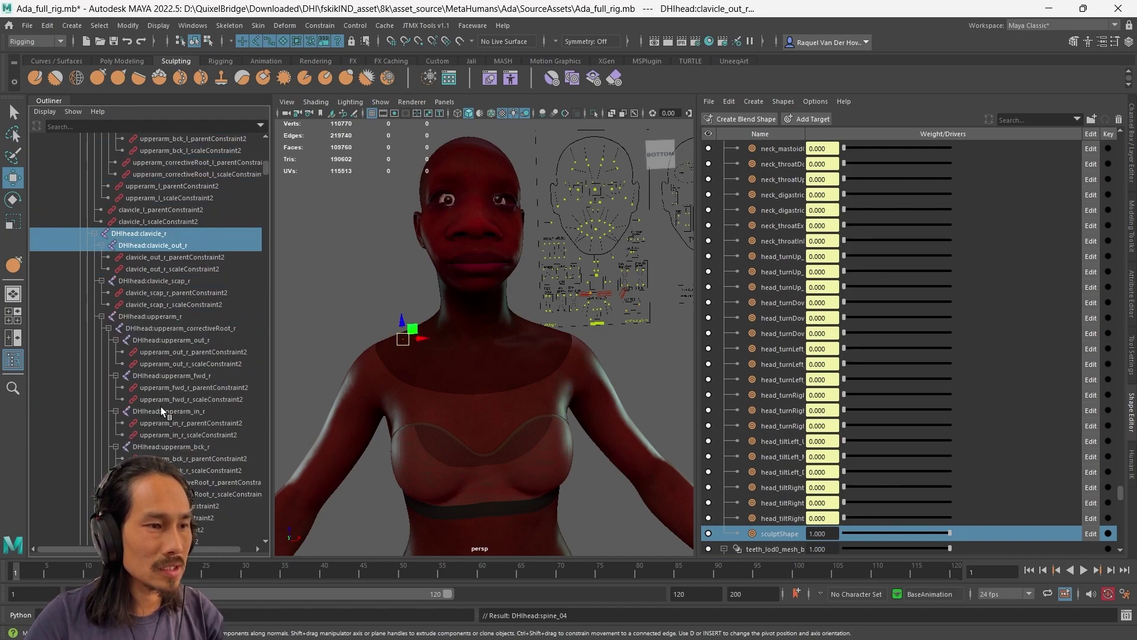
ctrl+click(135, 282)
ctrl+click(139, 317)
ctrl+click(146, 328)
ctrl+click(152, 338)
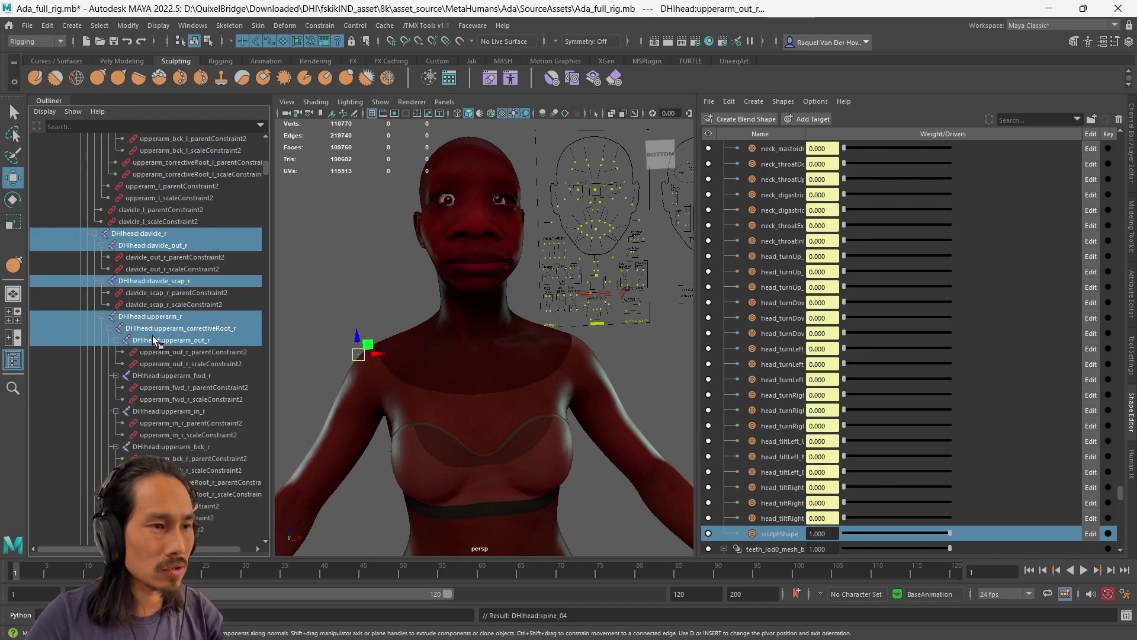
scroll(152, 339, down, 3)
ctrl+click(150, 281)
ctrl+click(151, 315)
ctrl+click(146, 352)
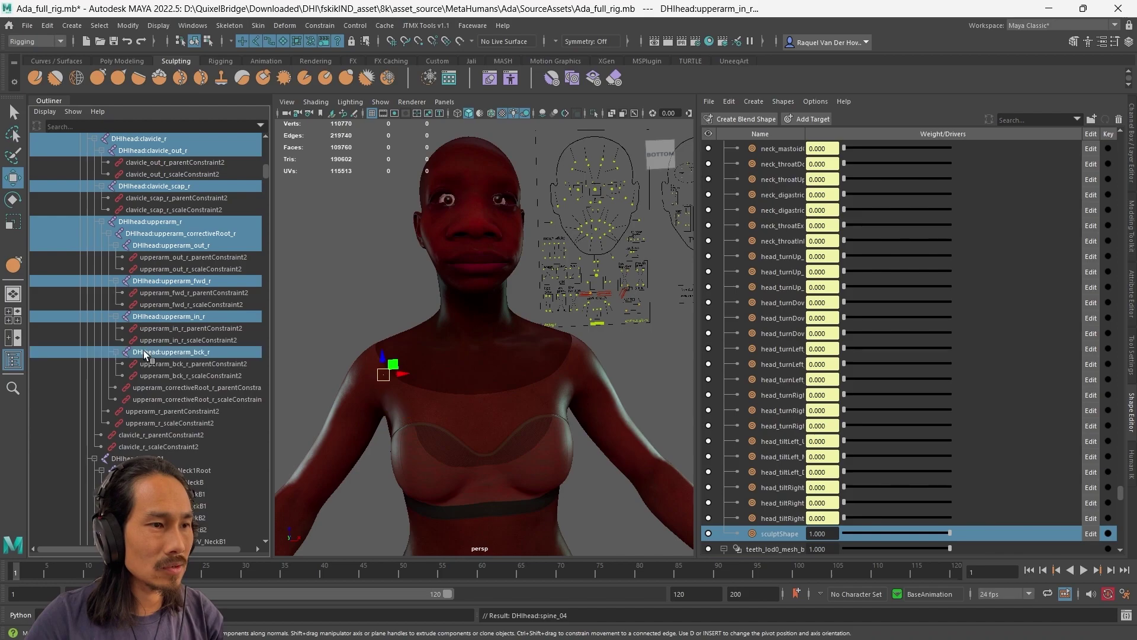
Step: Extend the selection from DHIhead:neck_01 through all facial joints to DHIhead:FACIAL_C_Chin, leaving out the constraints after it
scroll(136, 355, down, 6)
ctrl+click(128, 270)
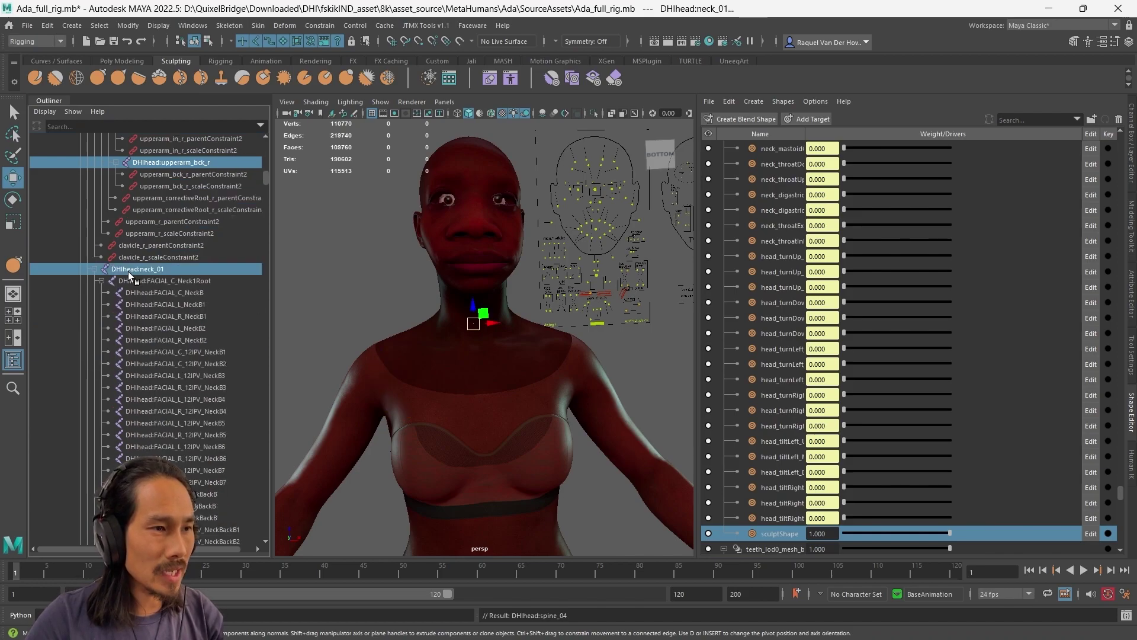
scroll(147, 318, down, 15)
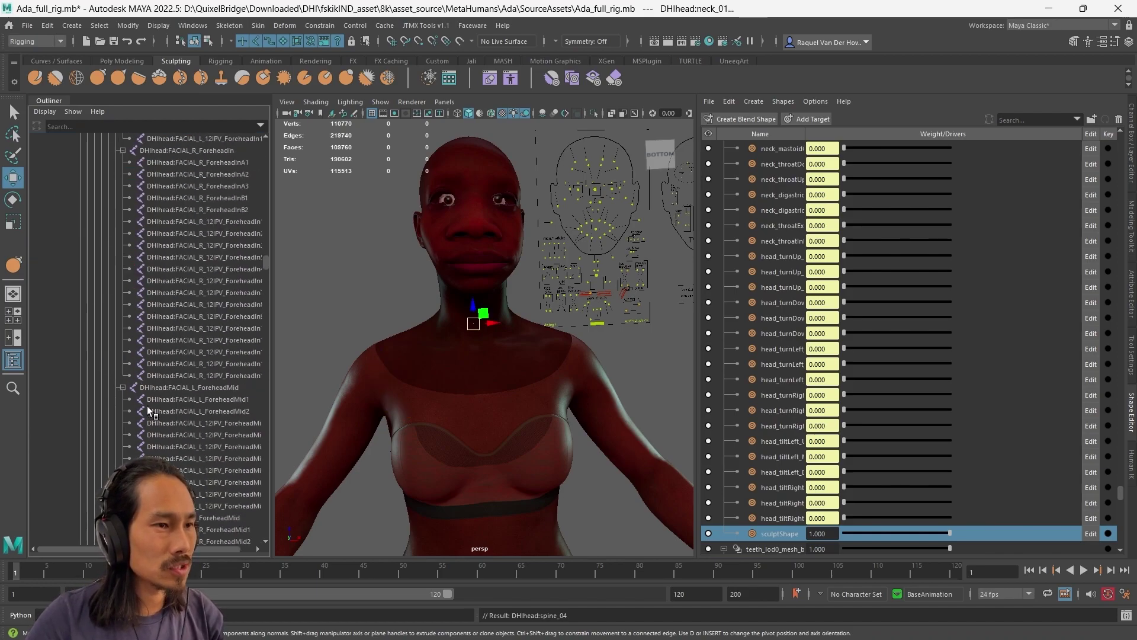
scroll(159, 411, down, 10)
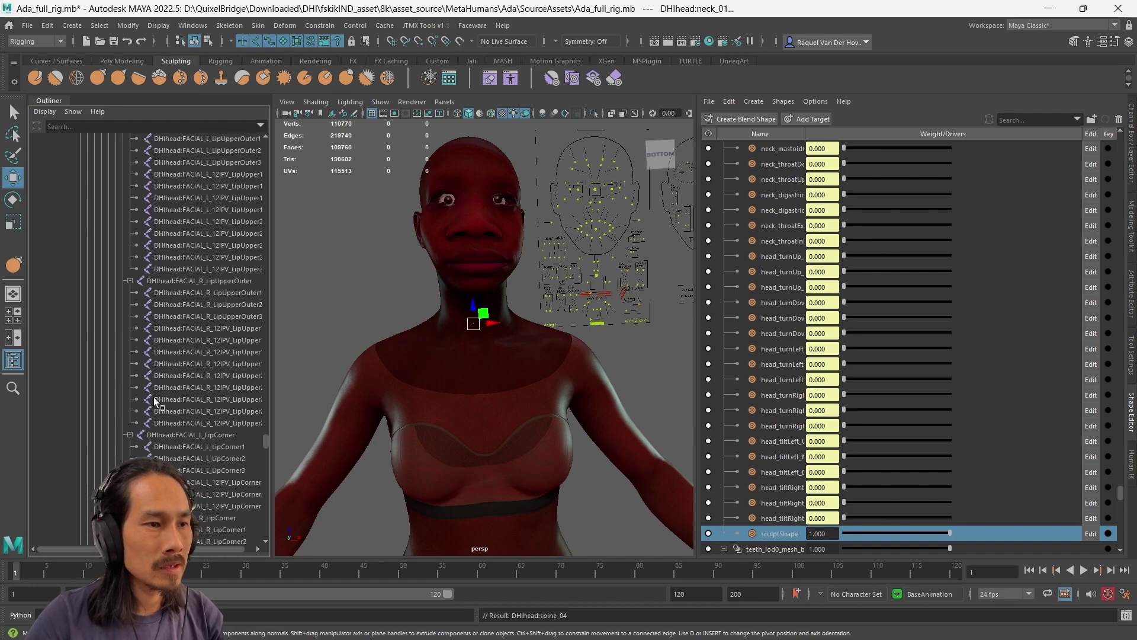
scroll(155, 391, down, 15)
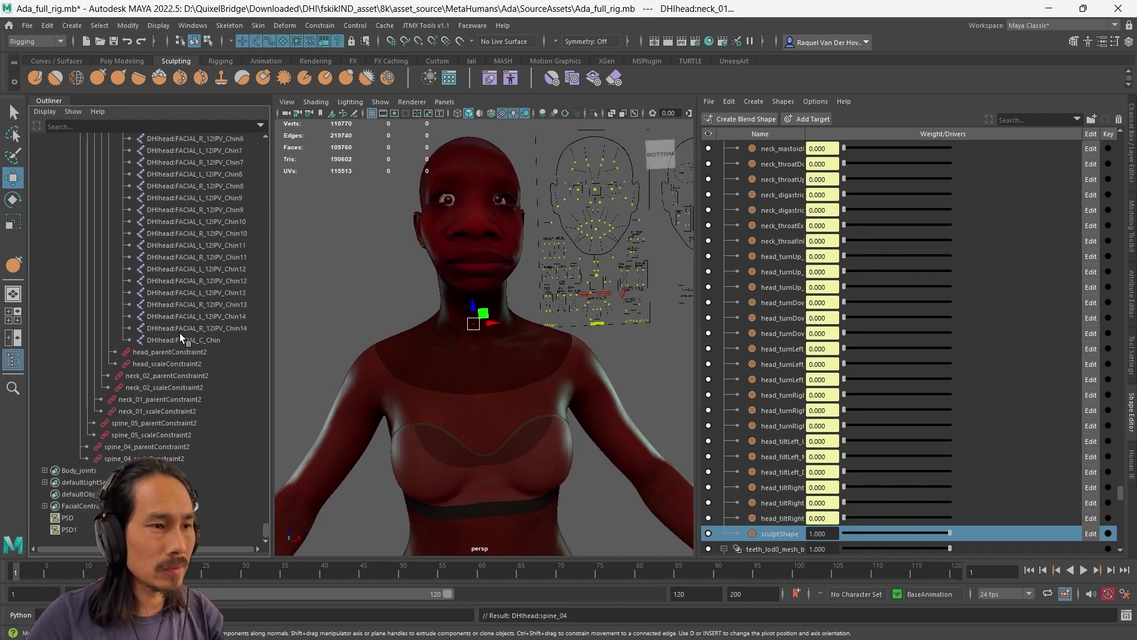
shift+click(180, 335)
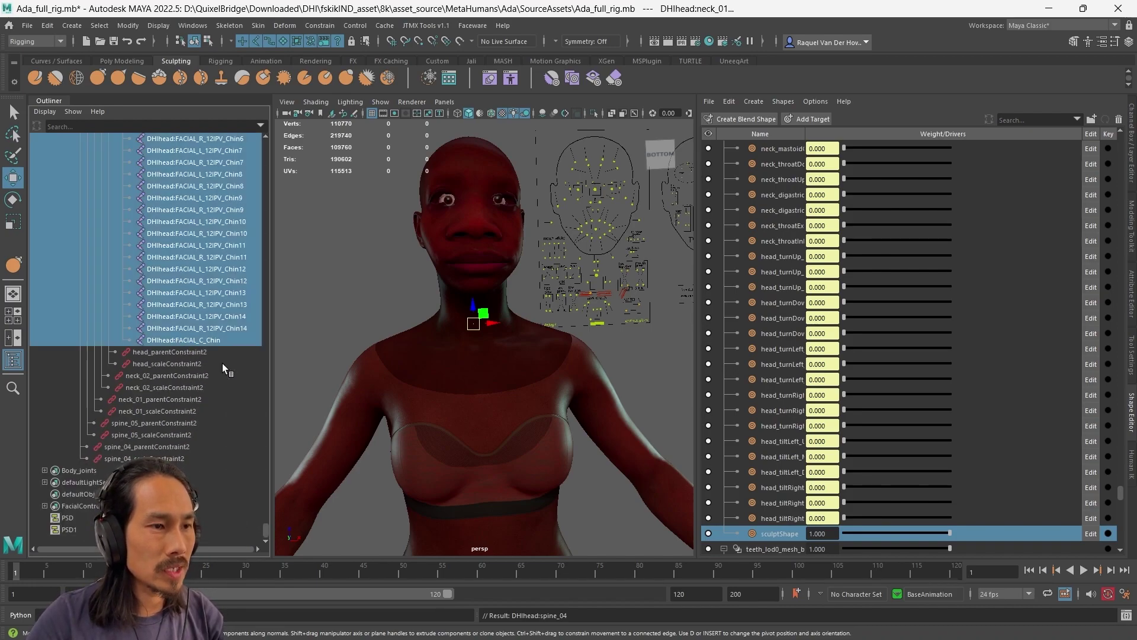
Step: Open the Relationship Editor for sets and create a new set from the selected joints
click(187, 27)
mouse_move(246, 139)
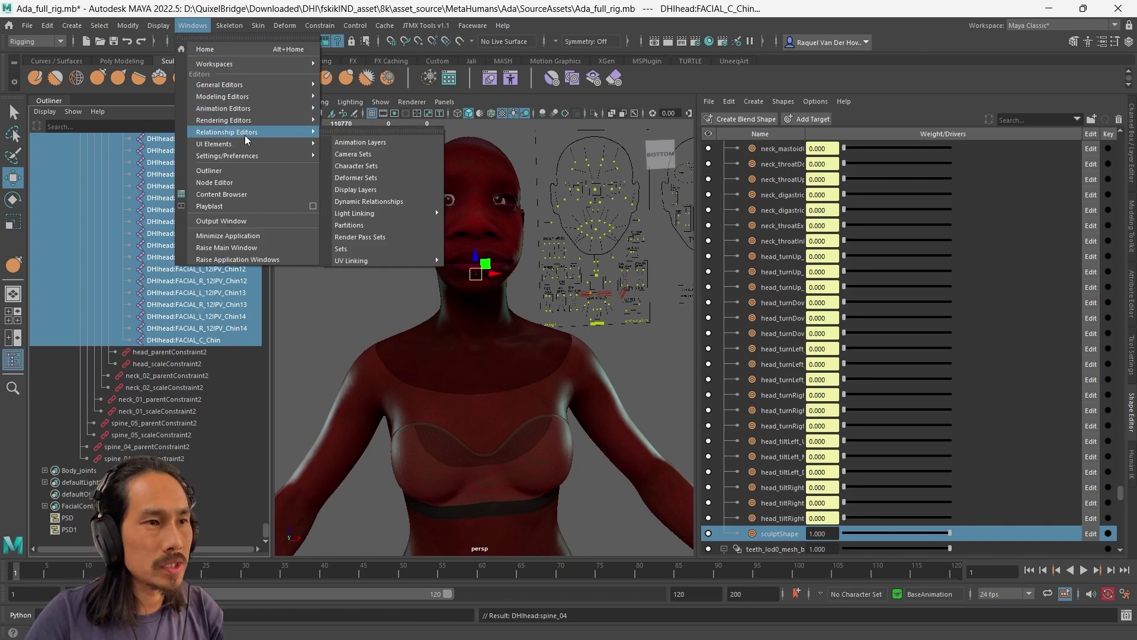
click(367, 245)
click(302, 203)
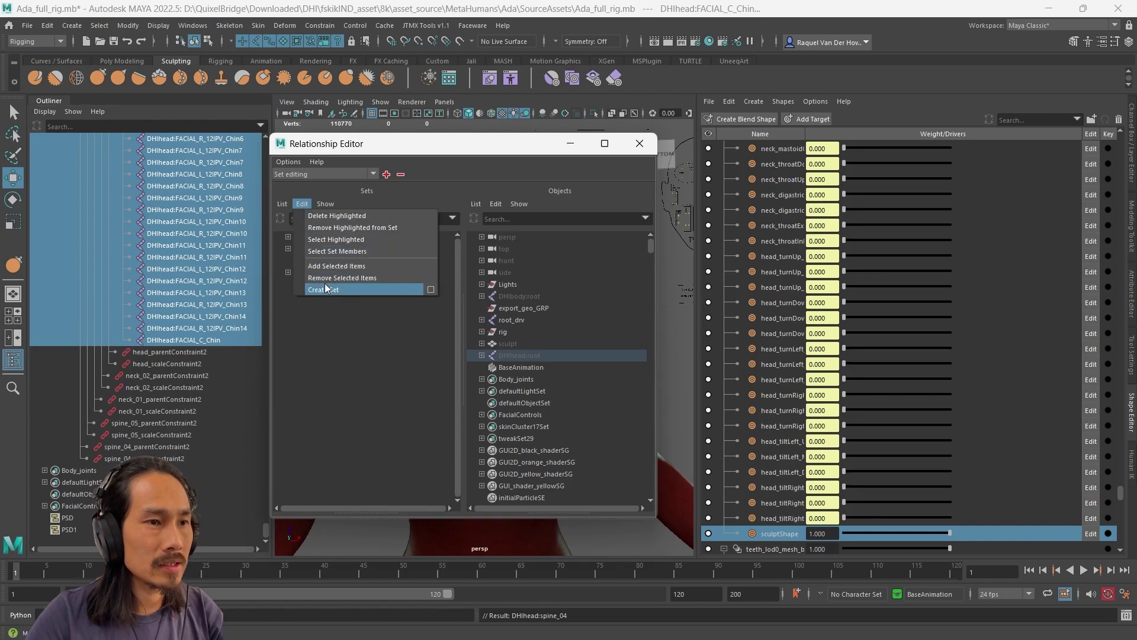
click(325, 288)
click(310, 285)
Step: Rename the new joint set as HeadRigExportSet
click(301, 203)
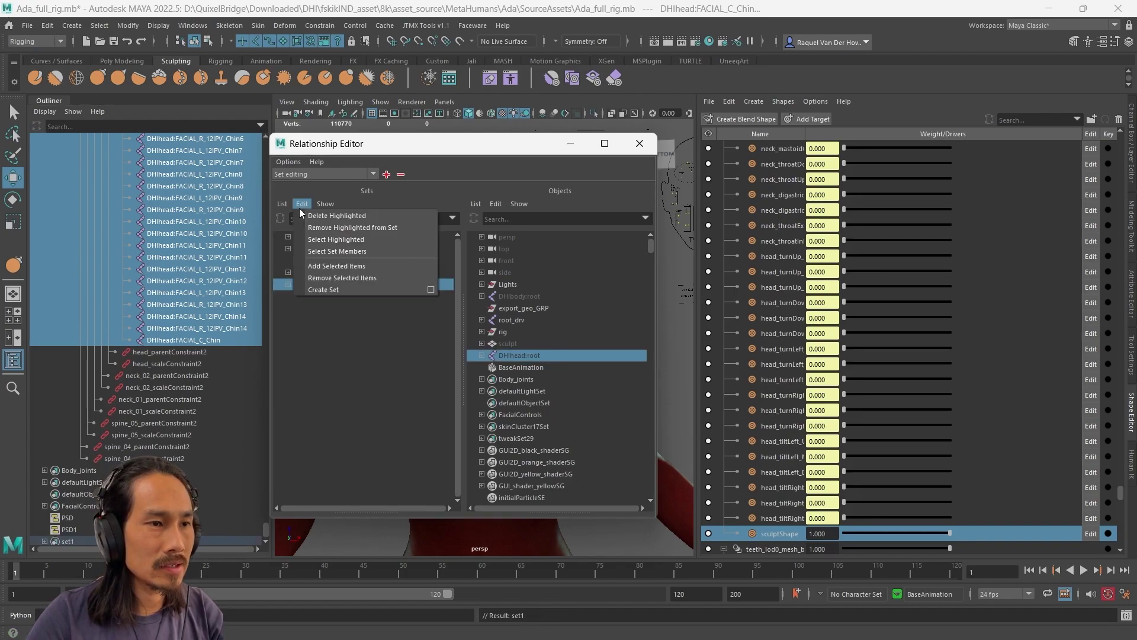
click(329, 275)
double_click(312, 283)
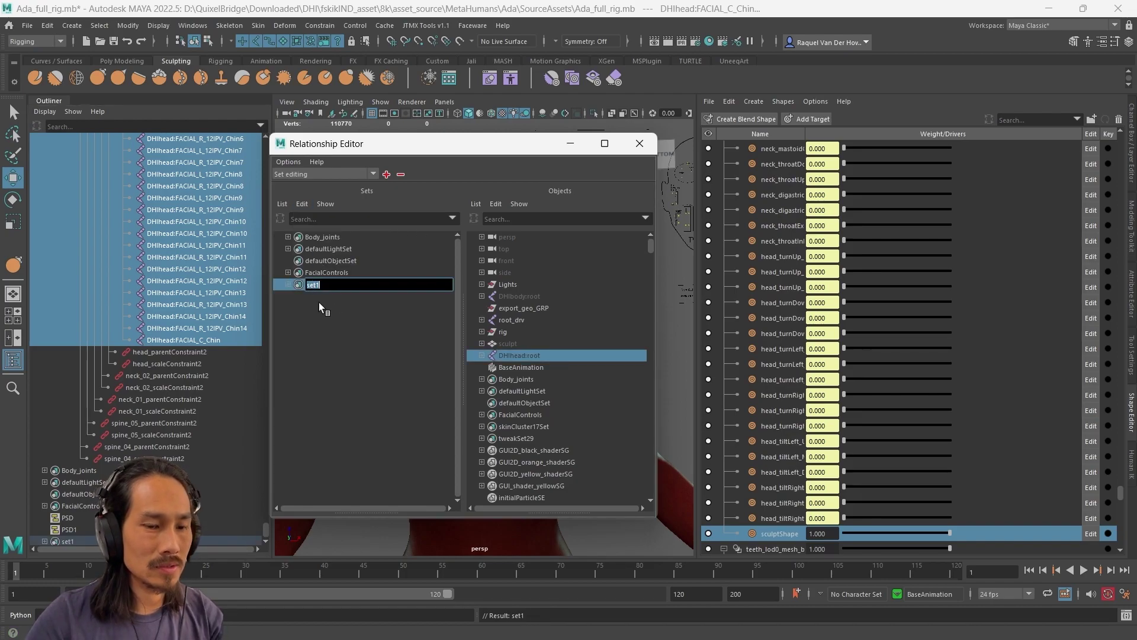
text(HeadRigExportSet)
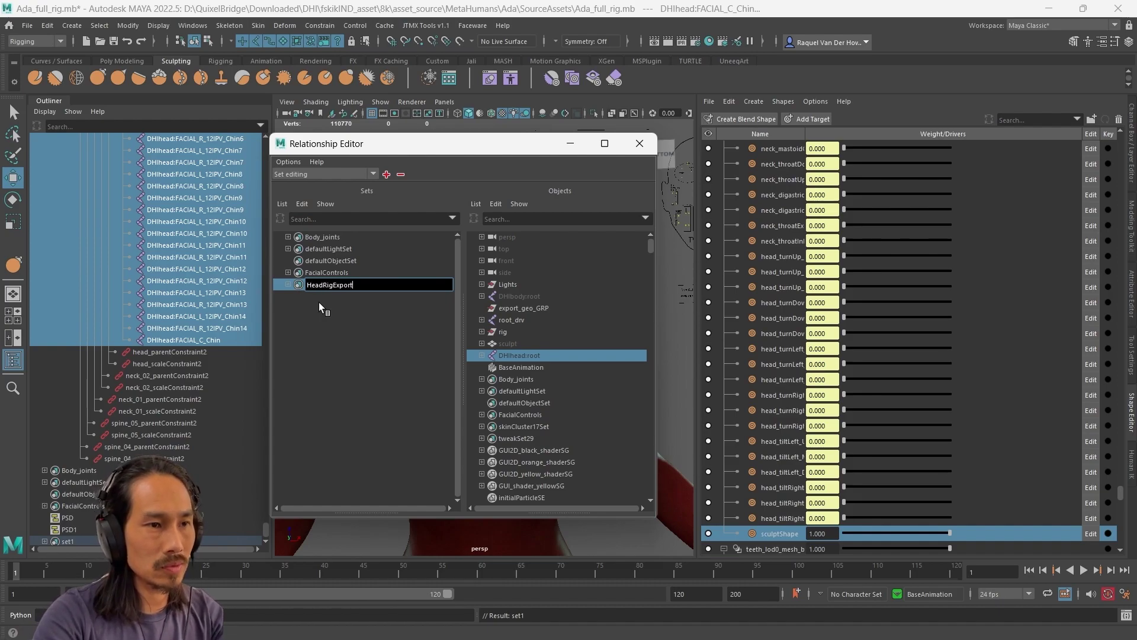
key(Return)
Step: Select all the LOD0 head meshes in the rig's head_lod0_grp, from head_lod0_mesh through cartilage_lod0_mesh
click(148, 470)
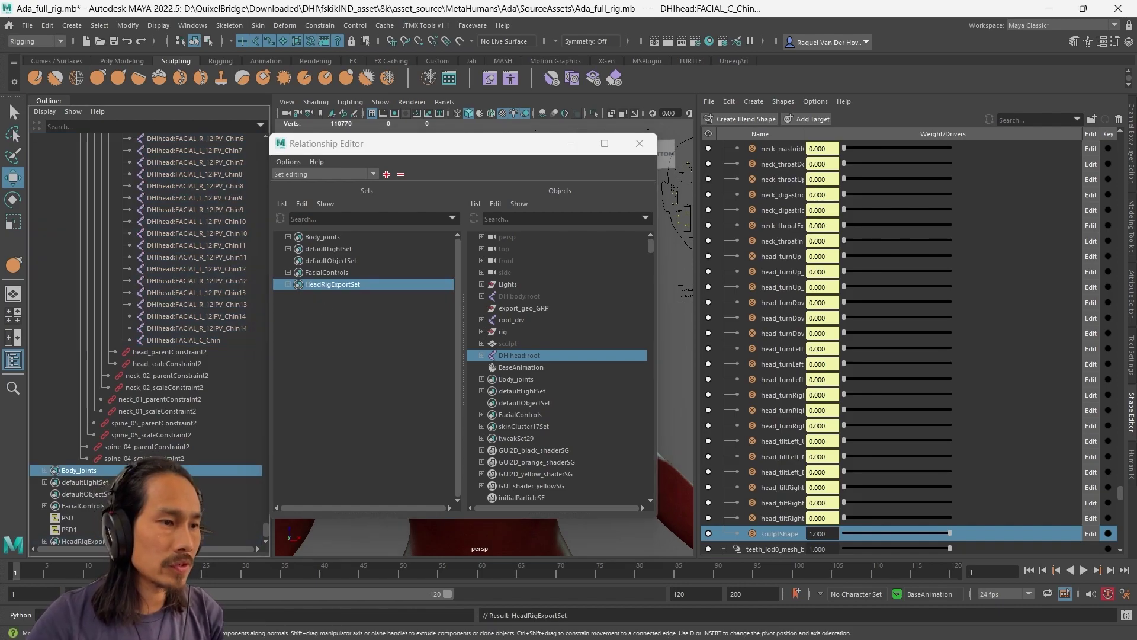
drag(266, 529, 268, 155)
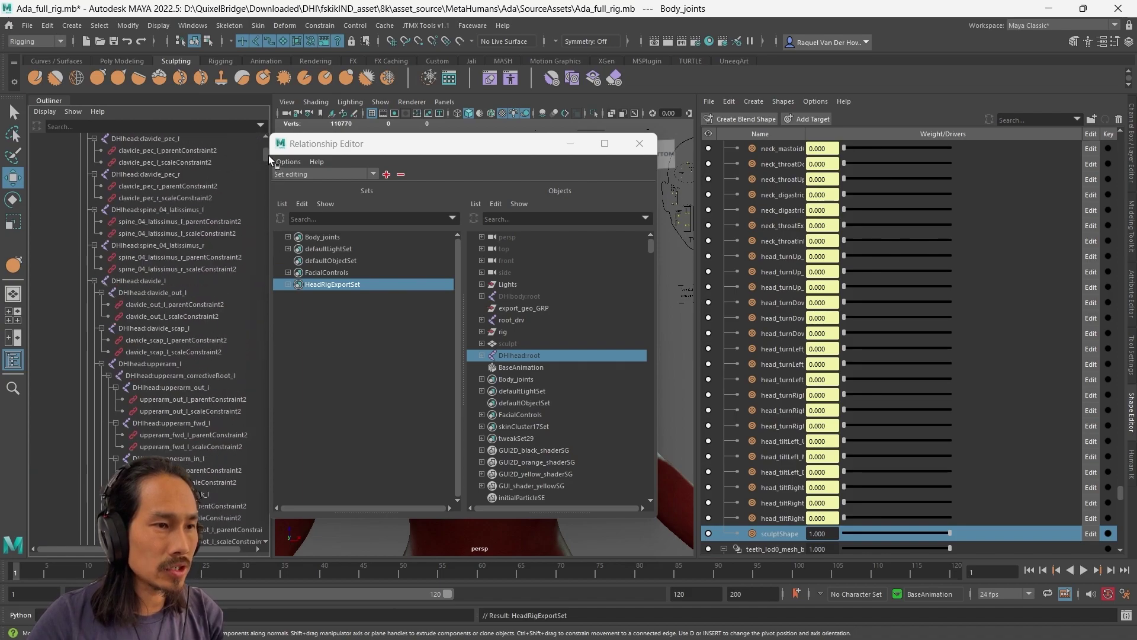
click(45, 257)
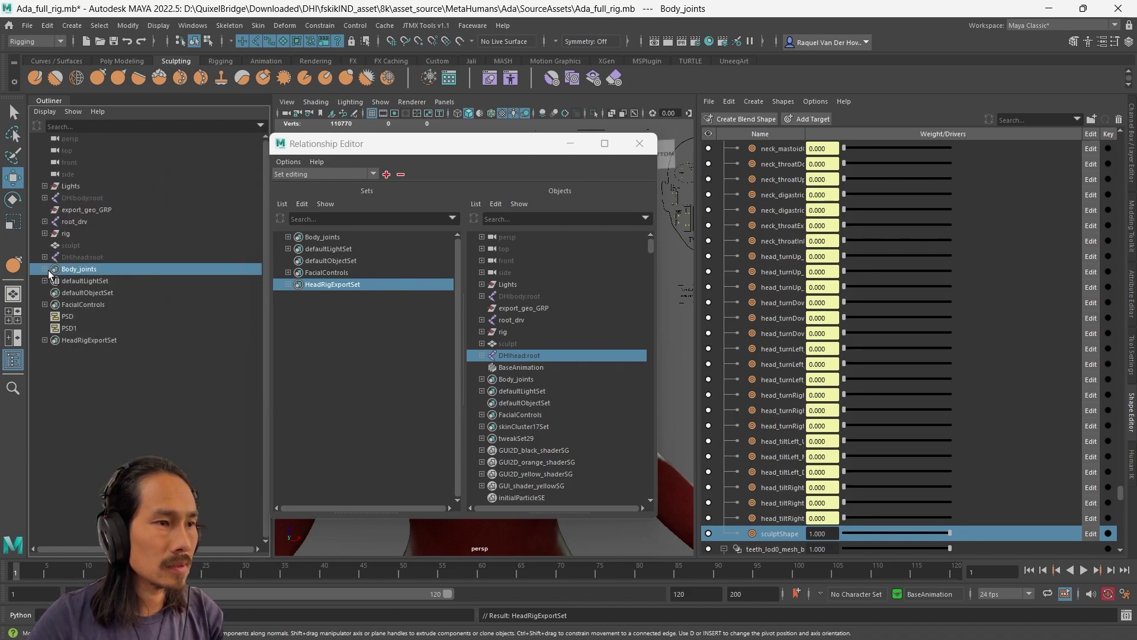
click(45, 233)
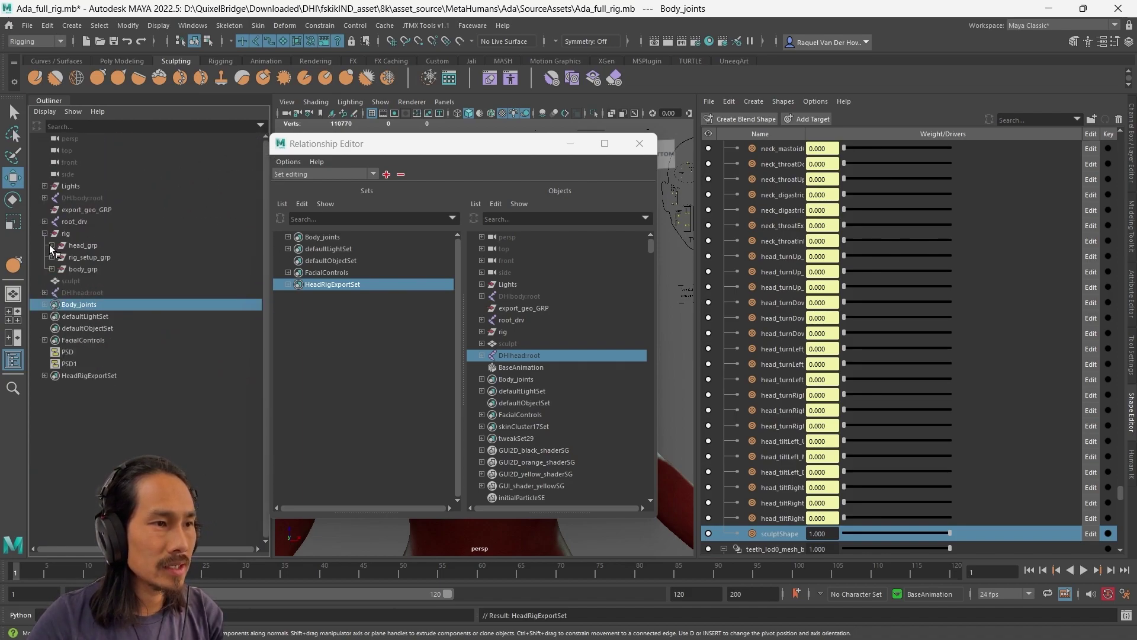
click(52, 245)
click(60, 257)
click(66, 269)
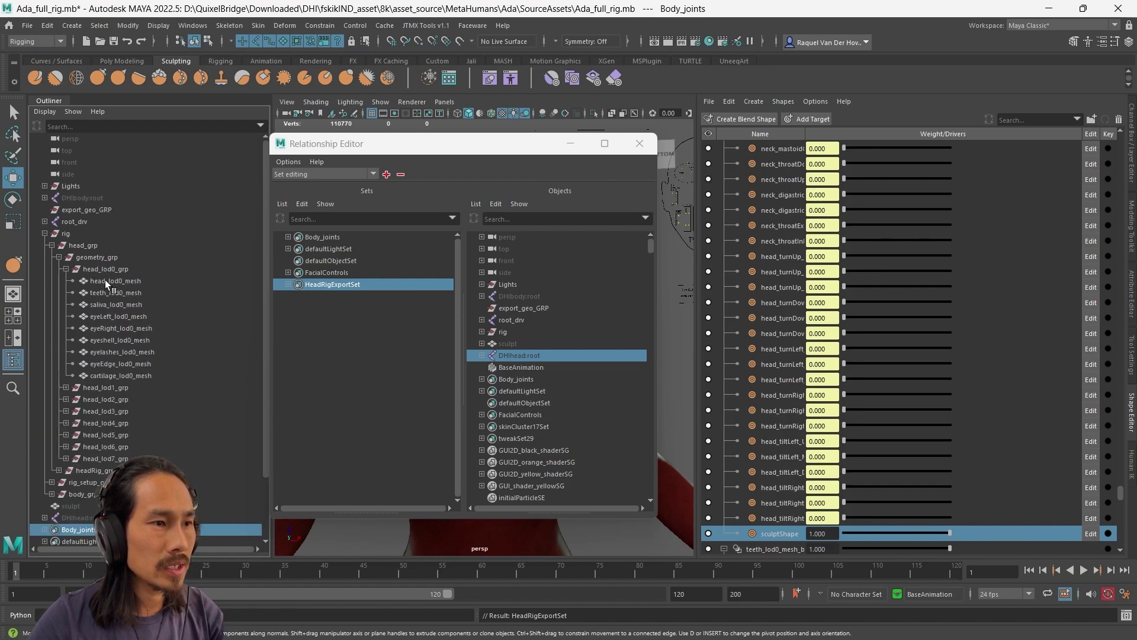
click(116, 281)
shift+click(127, 374)
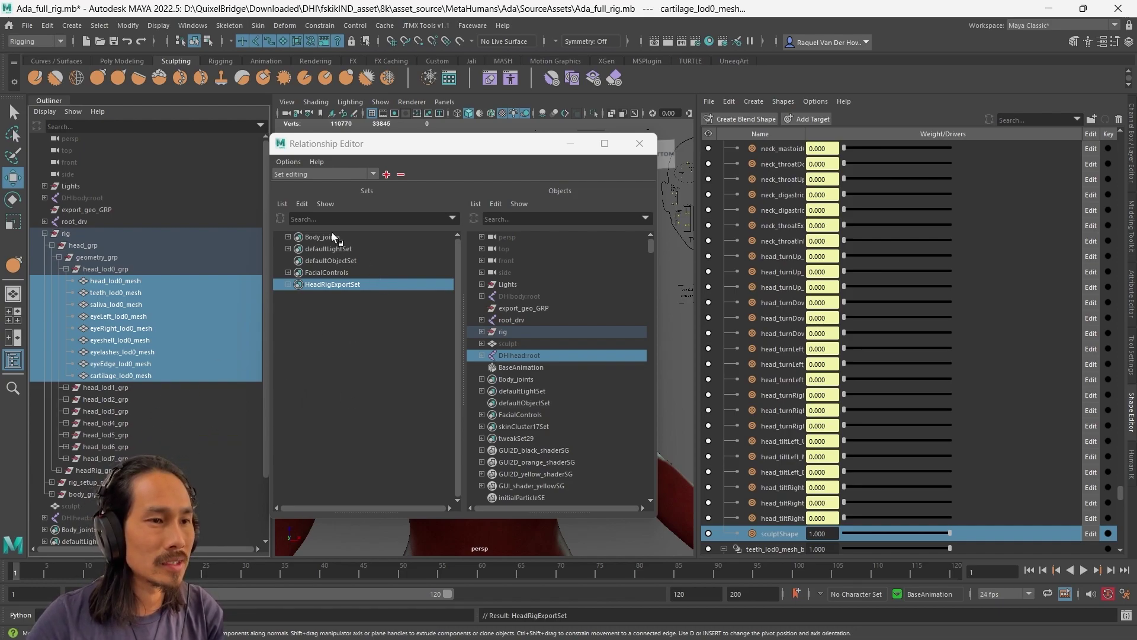
Step: Add the selected LOD0 meshes to HeadRigExportSet and close the Relationship Editor
click(302, 204)
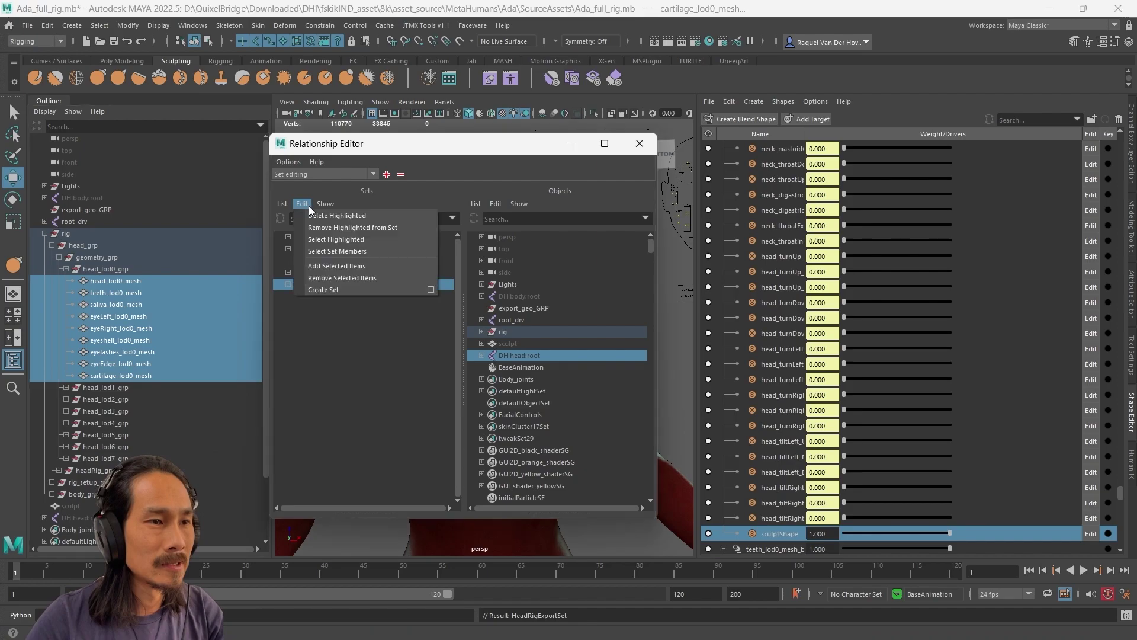
click(342, 268)
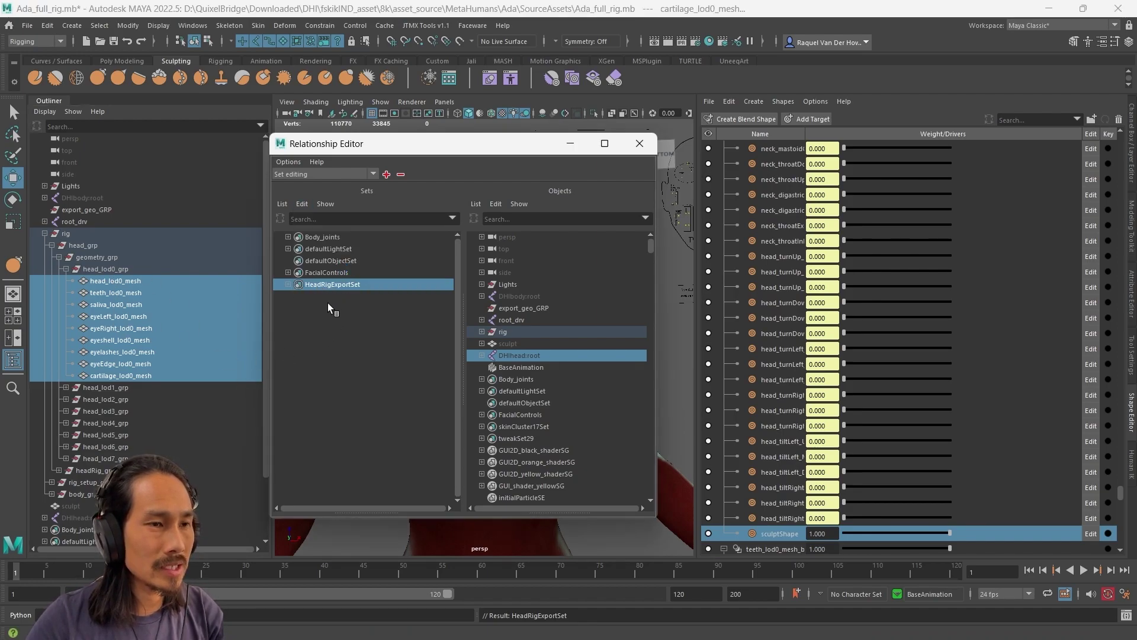
click(640, 144)
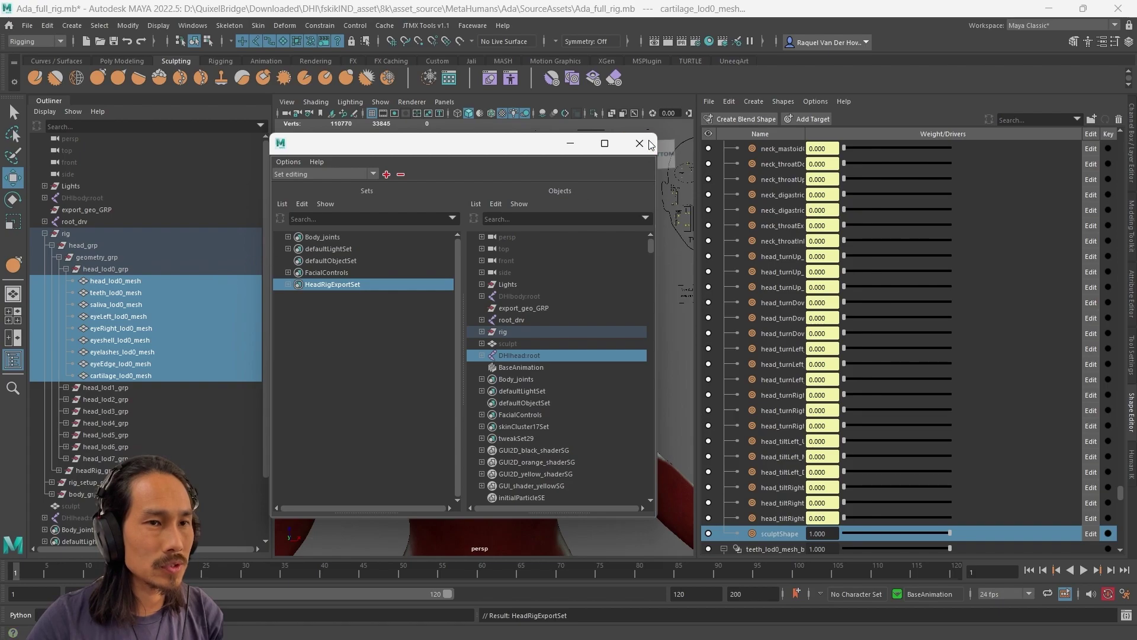
Step: Collapse the rig hierarchy and select all members of HeadRigExportSet
click(95, 246)
click(45, 233)
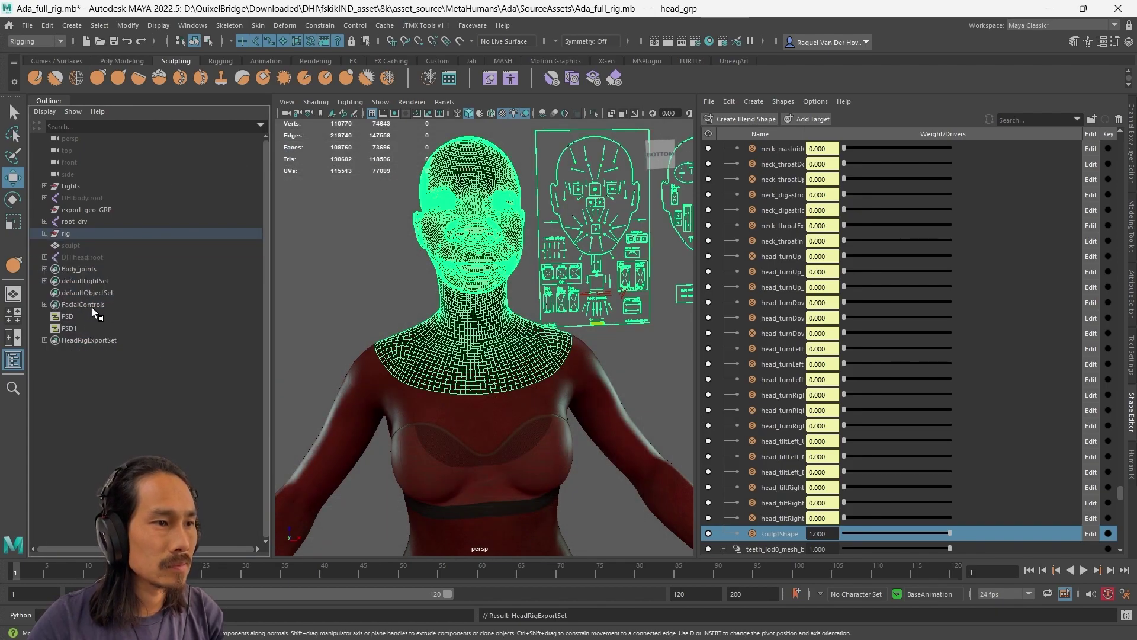
click(96, 342)
right_click(97, 342)
click(132, 346)
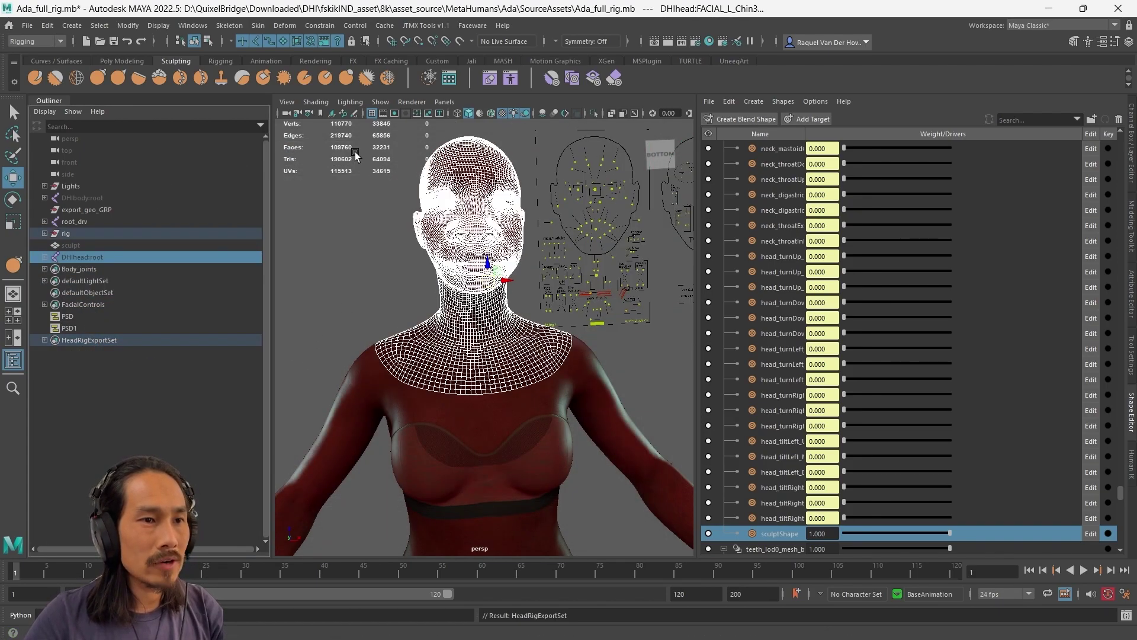
right_click(101, 342)
click(100, 342)
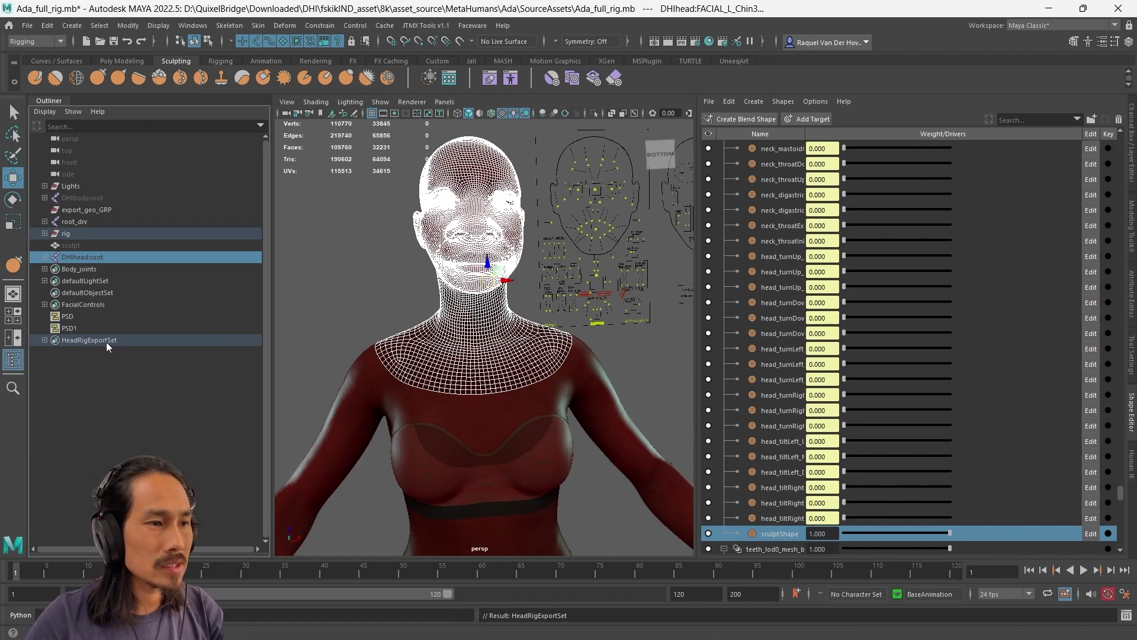
Step: Export the selection over the existing ada_head_skel_mesh.fbx in the MetaHumans folder, reviewing the FBX options first
click(28, 26)
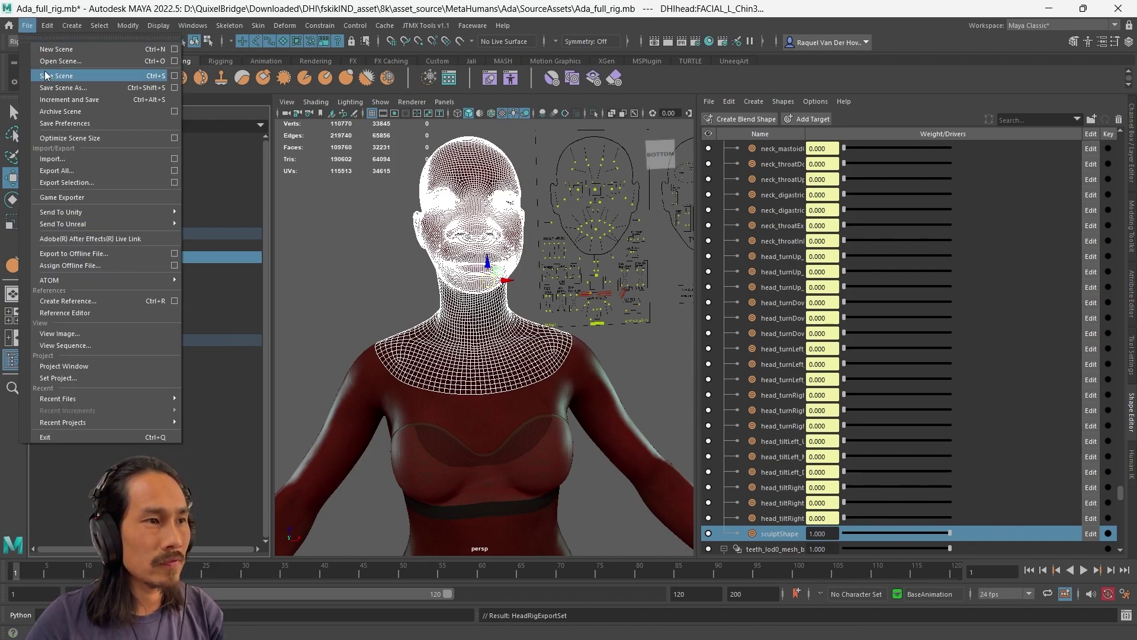
click(67, 182)
click(238, 208)
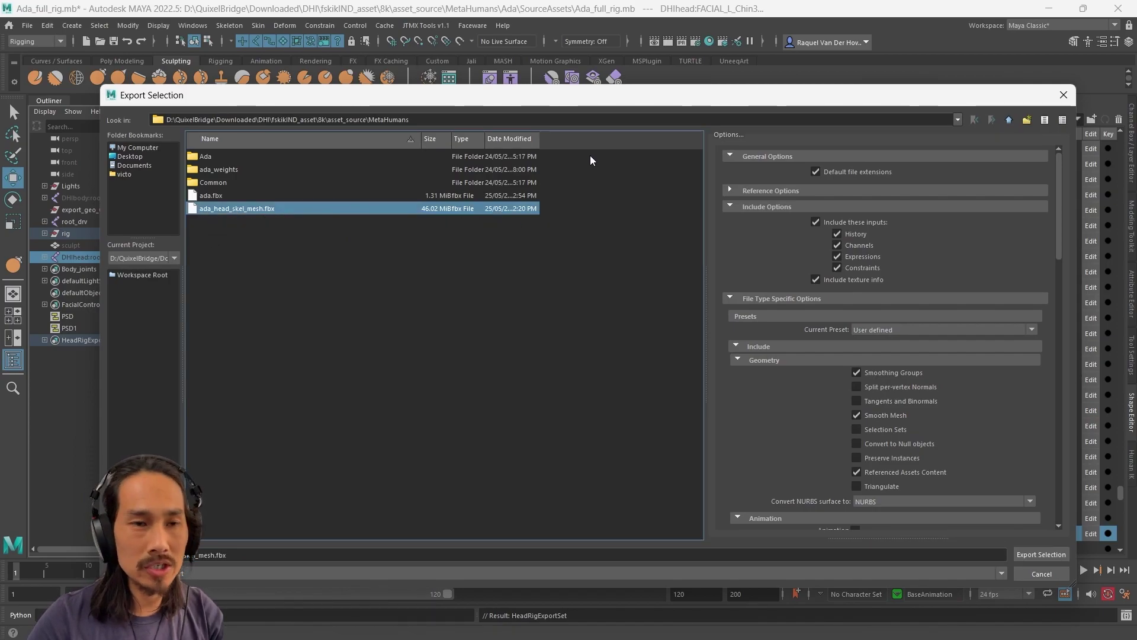
scroll(874, 335, down, 6)
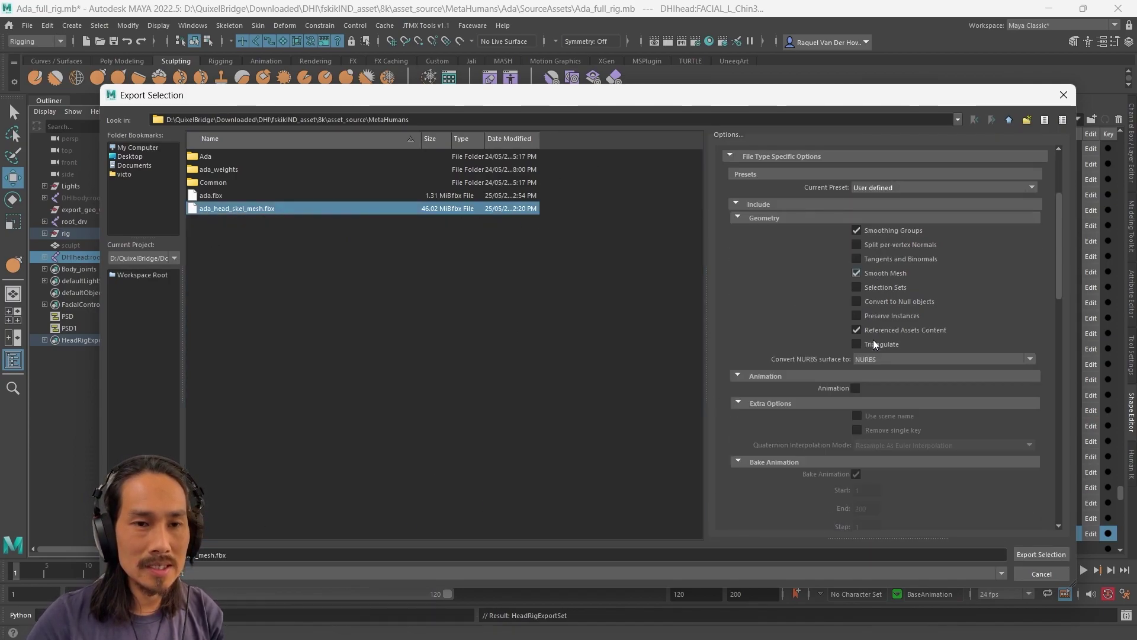
scroll(950, 326, down, 12)
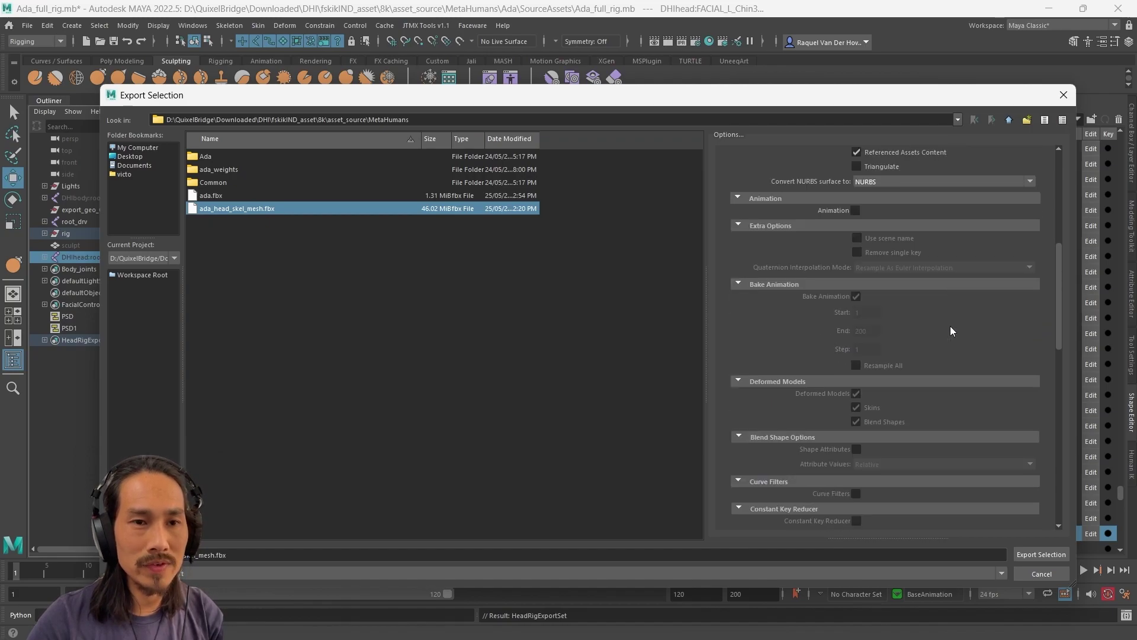
scroll(950, 328, down, 5)
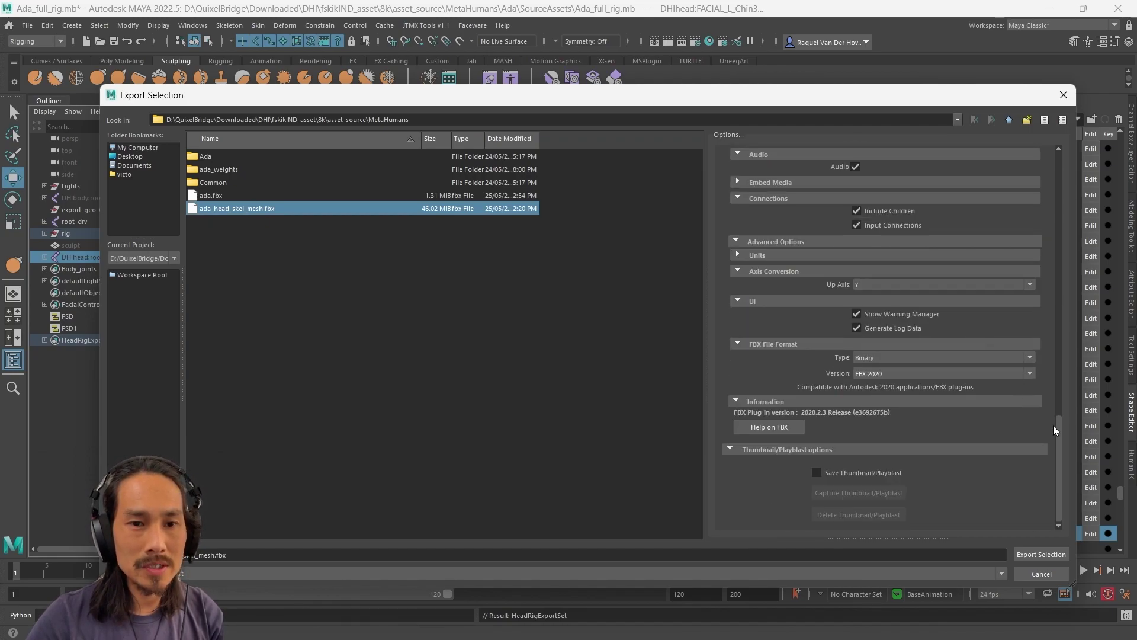
drag(1054, 426, 1058, 151)
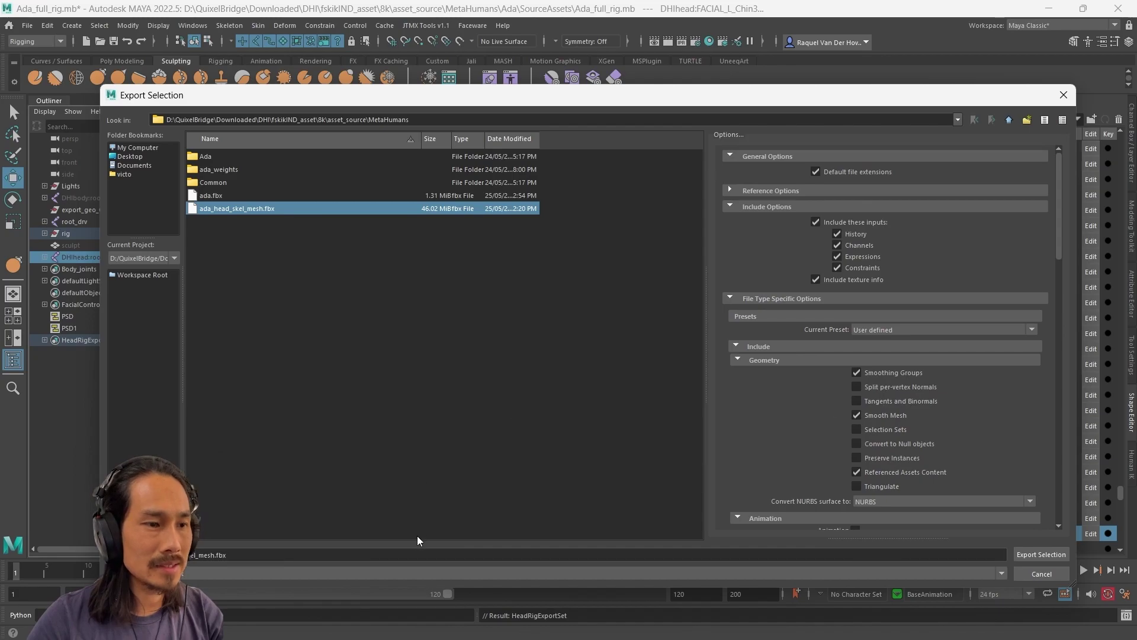
click(1039, 554)
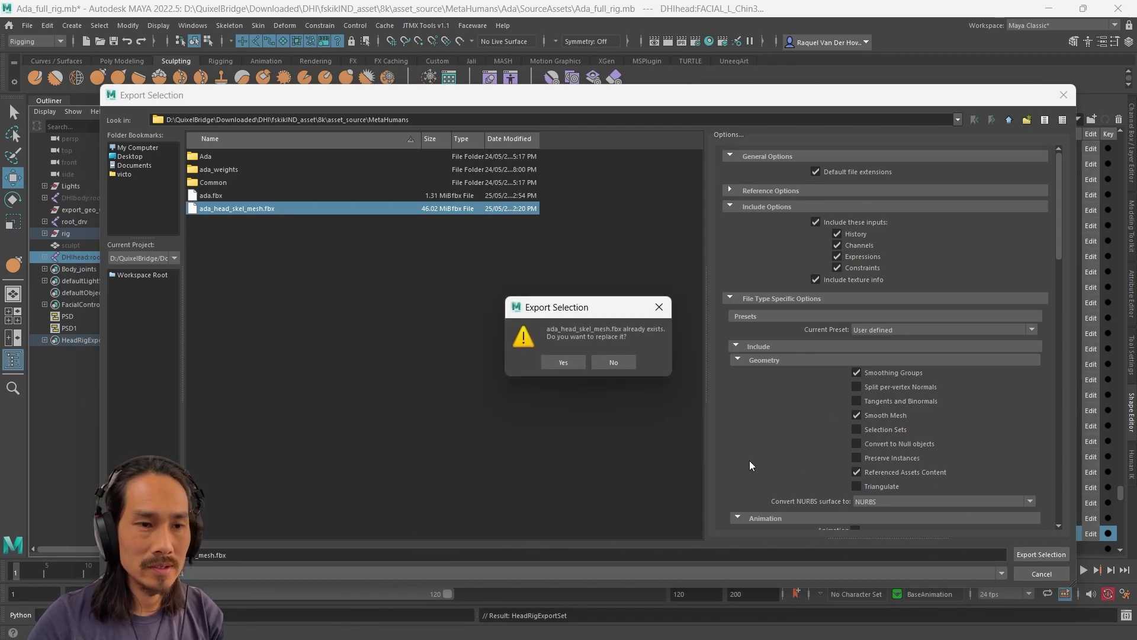
click(563, 362)
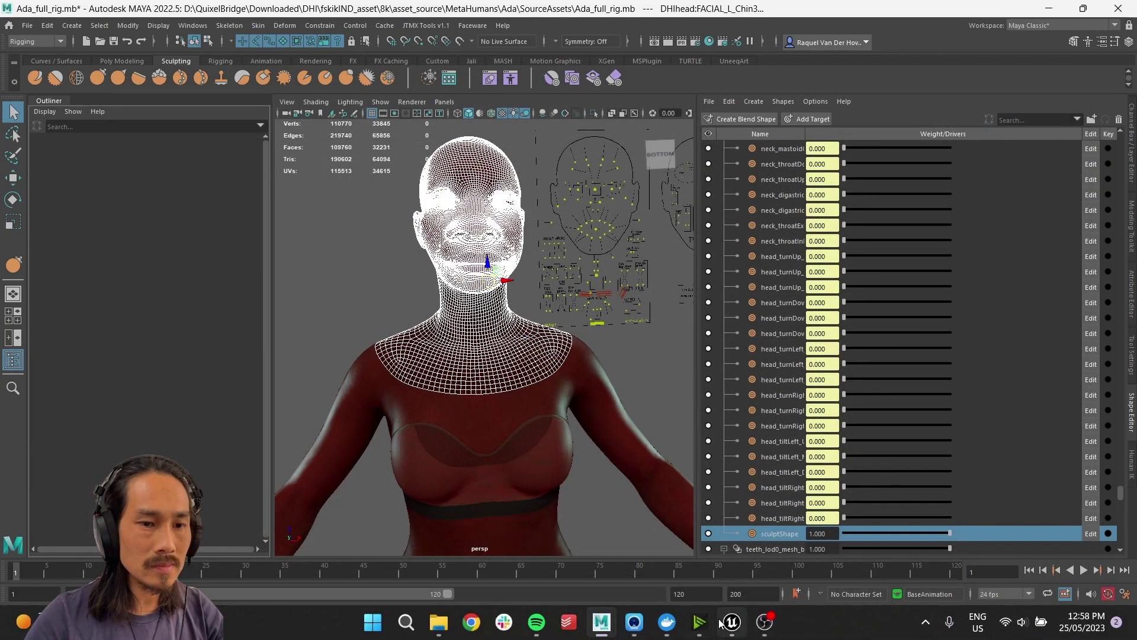
Step: Switch to Unreal Editor and open the Ada folder under Content/MetaHumans
click(732, 626)
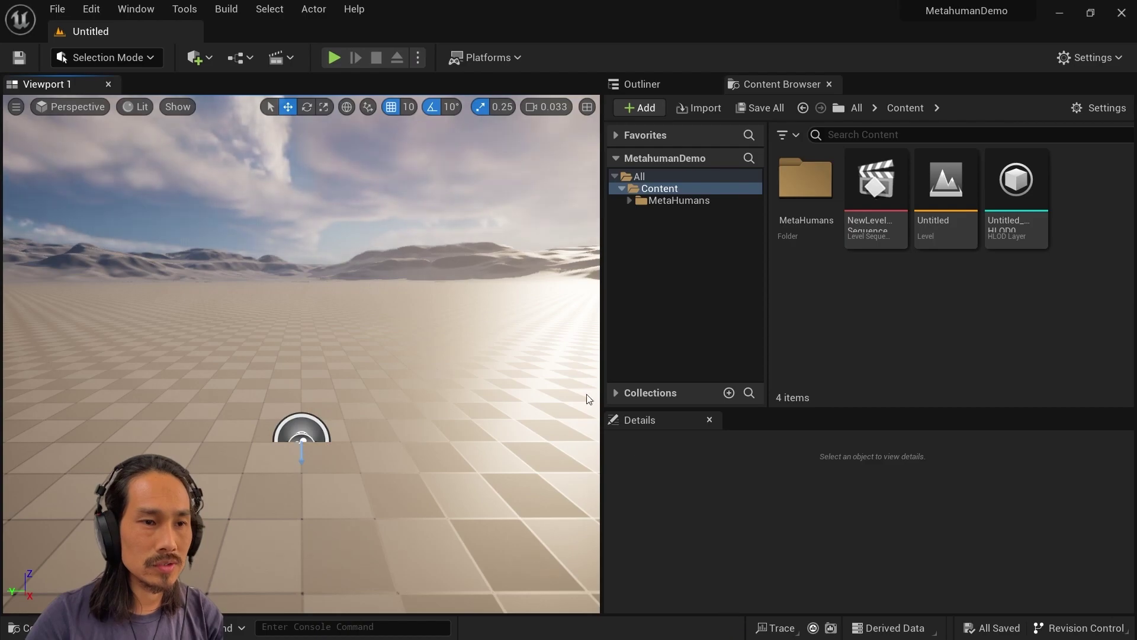
click(656, 201)
click(630, 201)
click(631, 201)
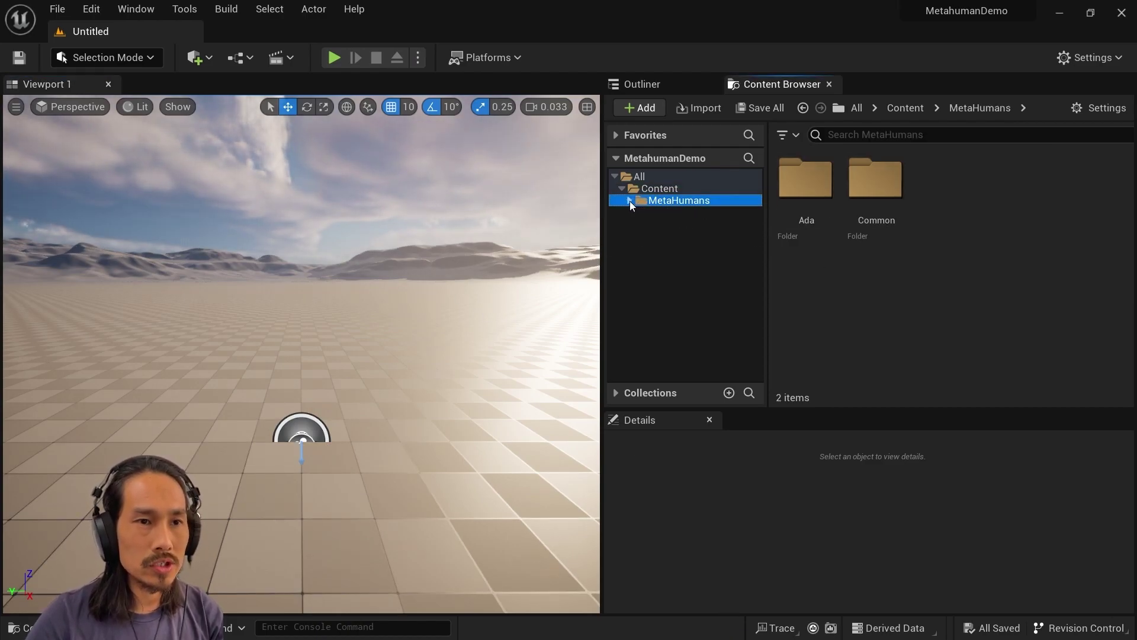
right_drag(513, 276, 569, 267)
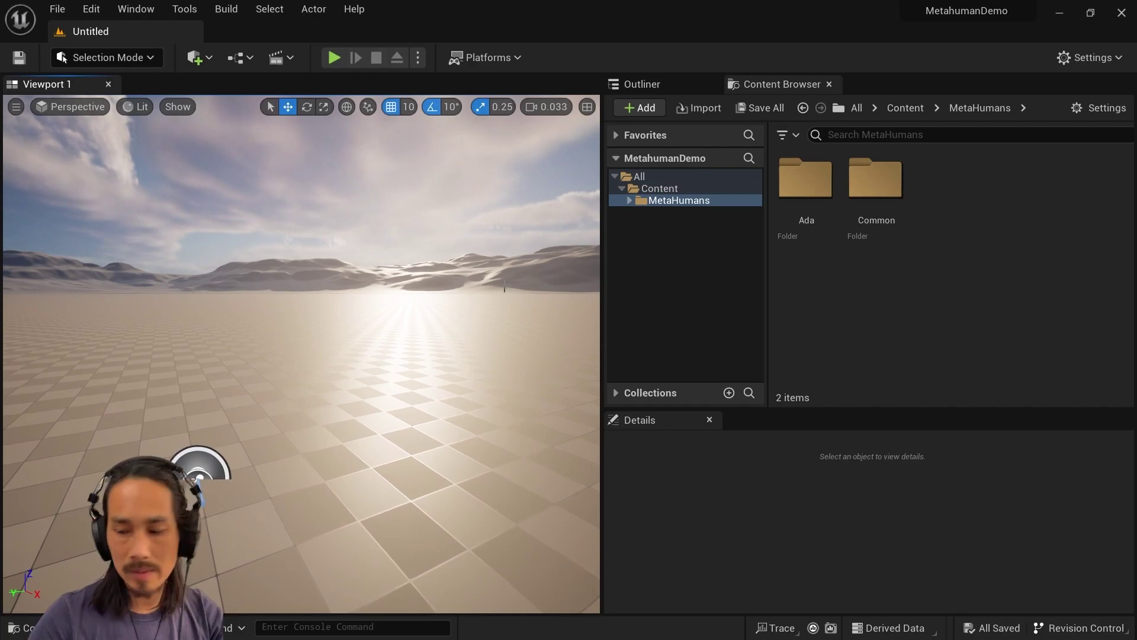
click(629, 201)
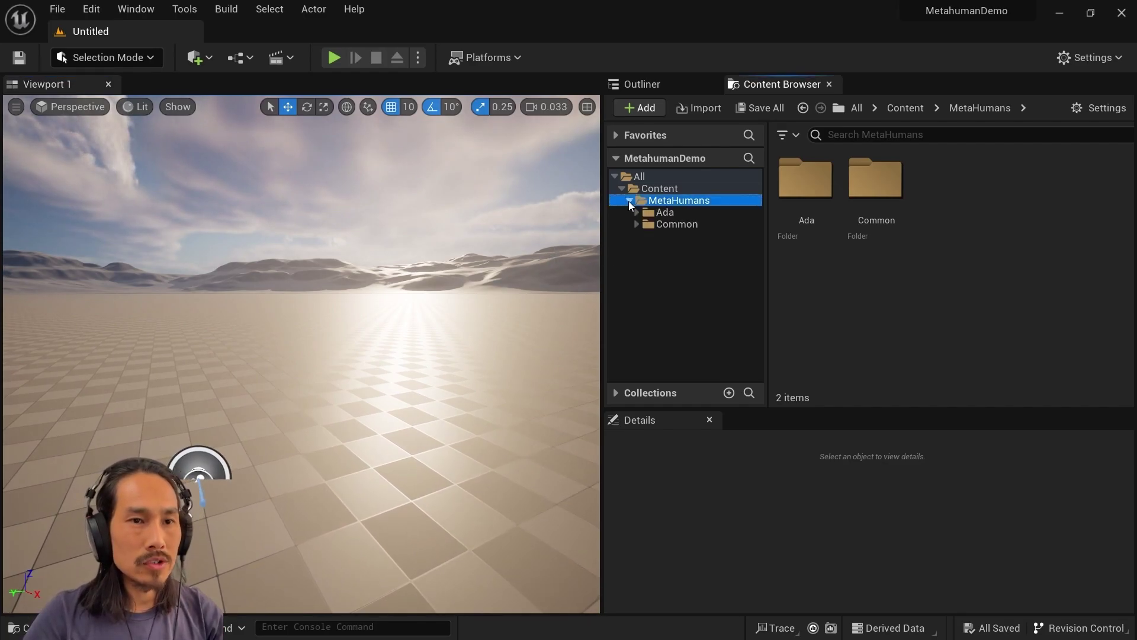
click(636, 212)
click(696, 214)
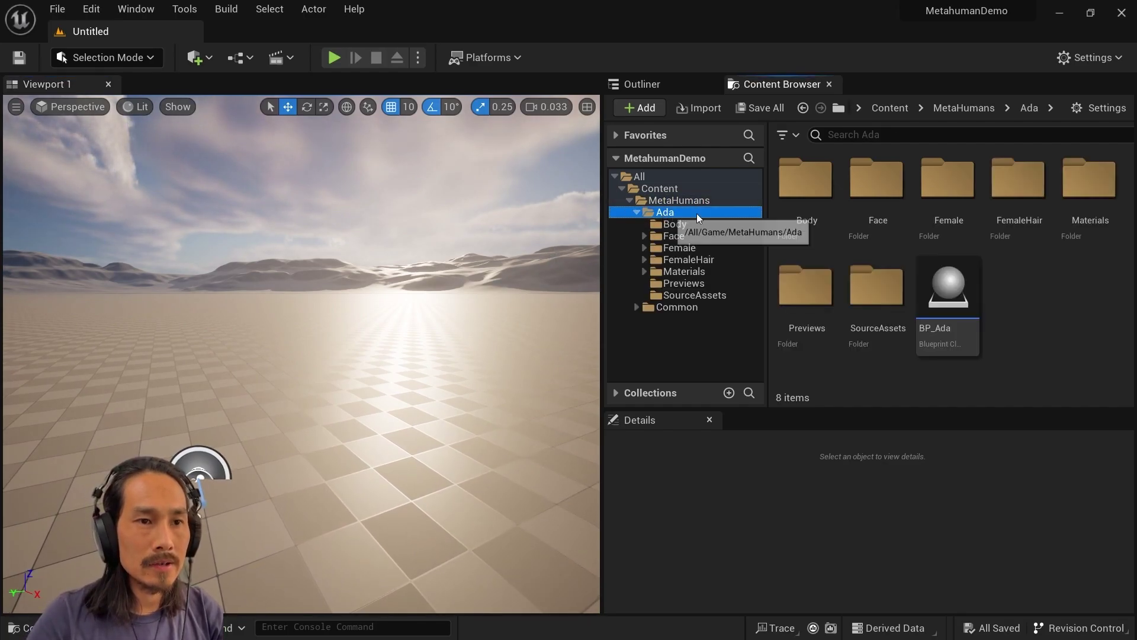
Step: Place the BP_Ada blueprint on the ground in the level
click(947, 290)
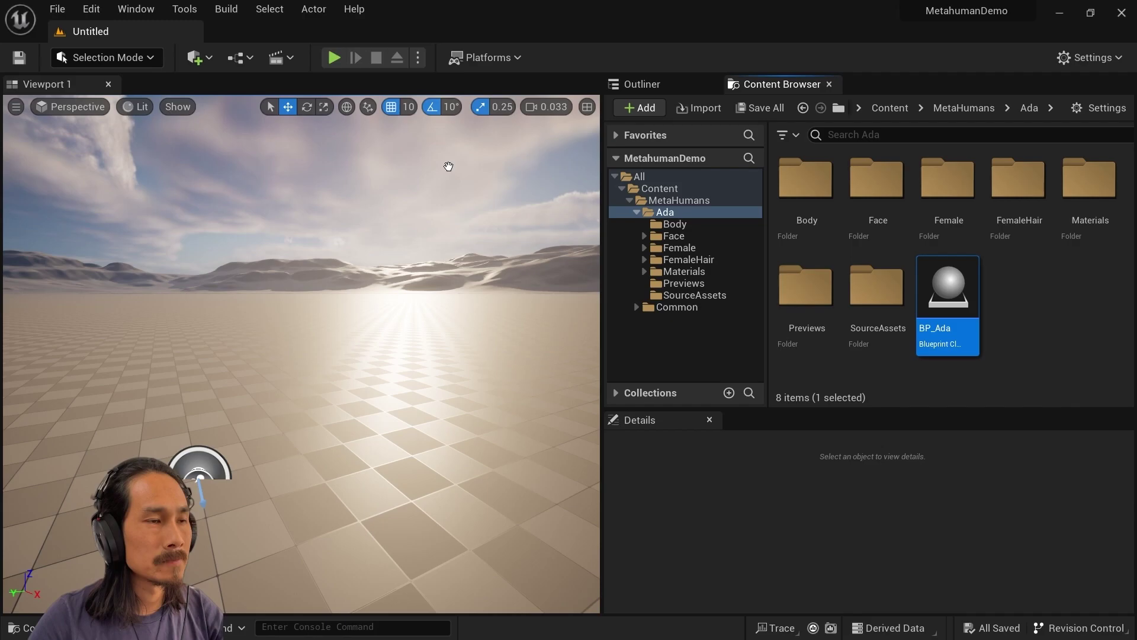
click(136, 9)
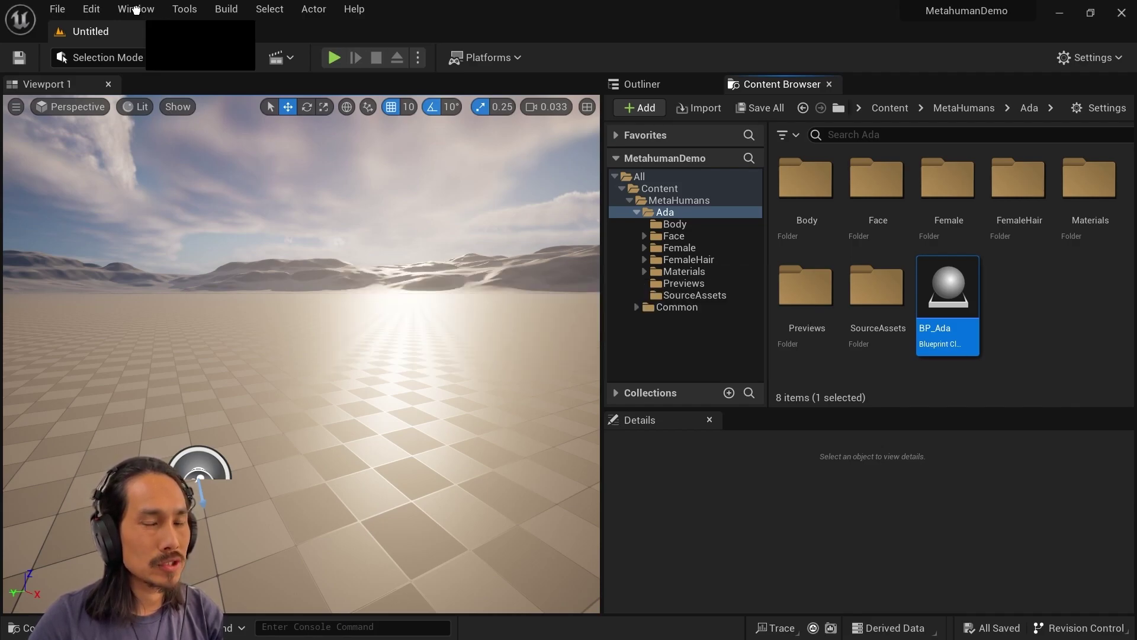
drag(136, 9, 263, 410)
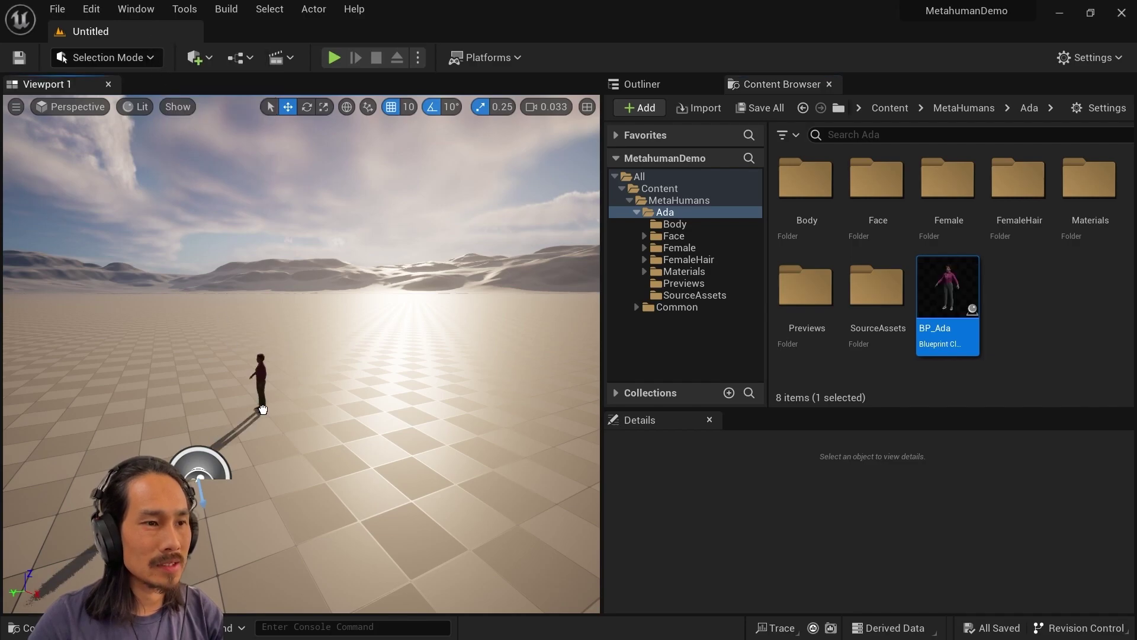
click(136, 9)
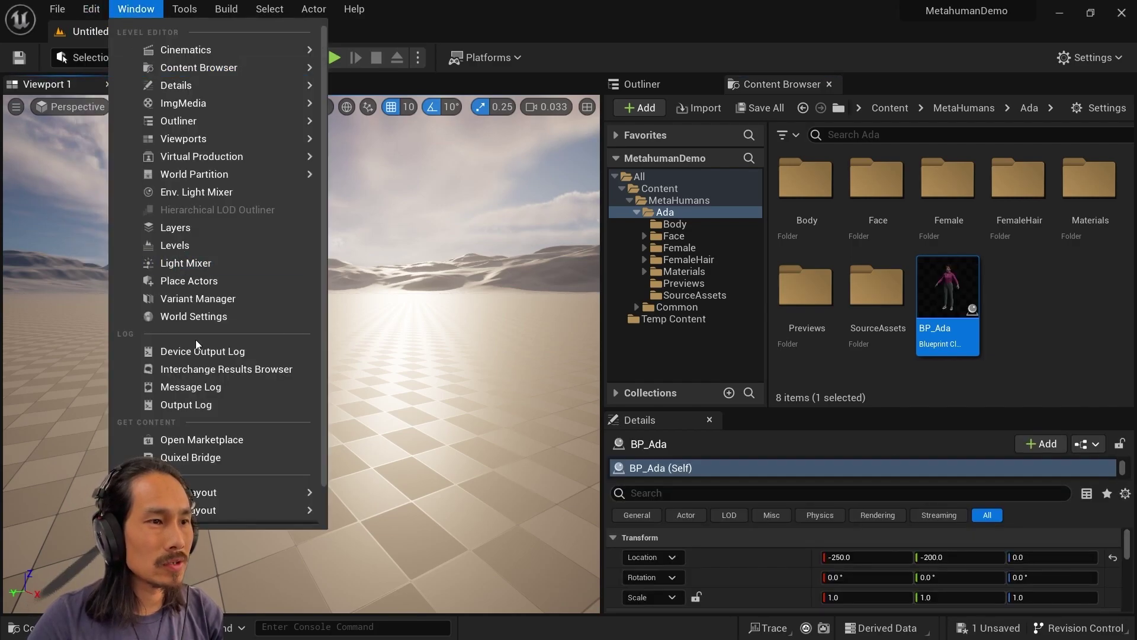
click(295, 381)
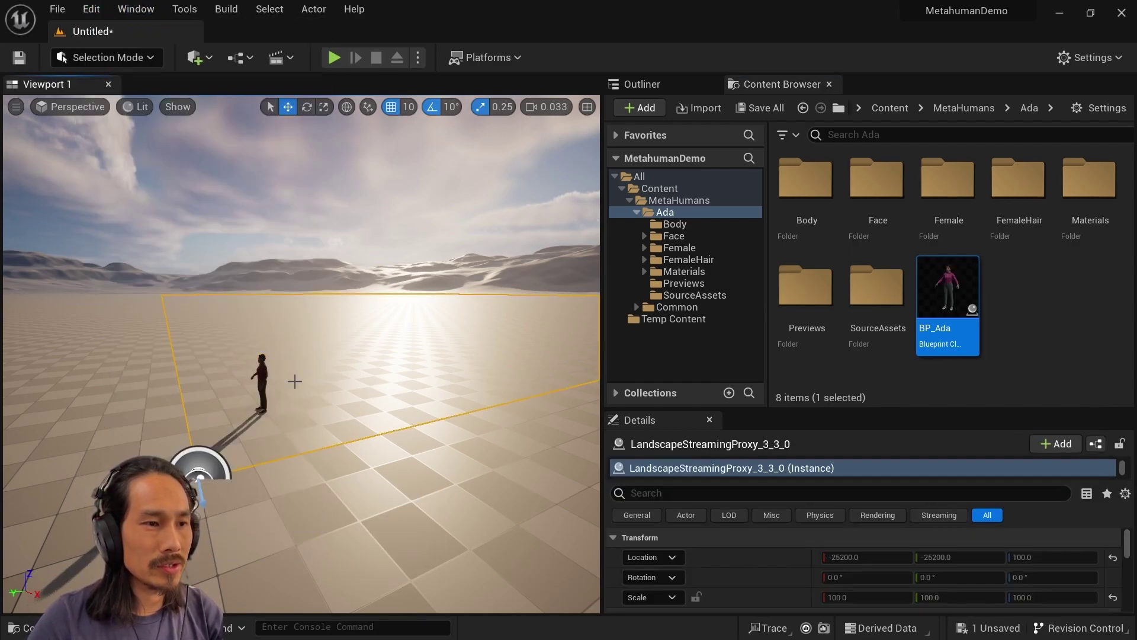
Step: Select the placed BP_Ada, reset its location to 0, 0, 0 and view her face and upper body from the front
key(w)
key(a)
right_drag(233, 373, 237, 402)
scroll(375, 350, up, 5)
click(396, 299)
key(a)
right_drag(396, 299, 473, 308)
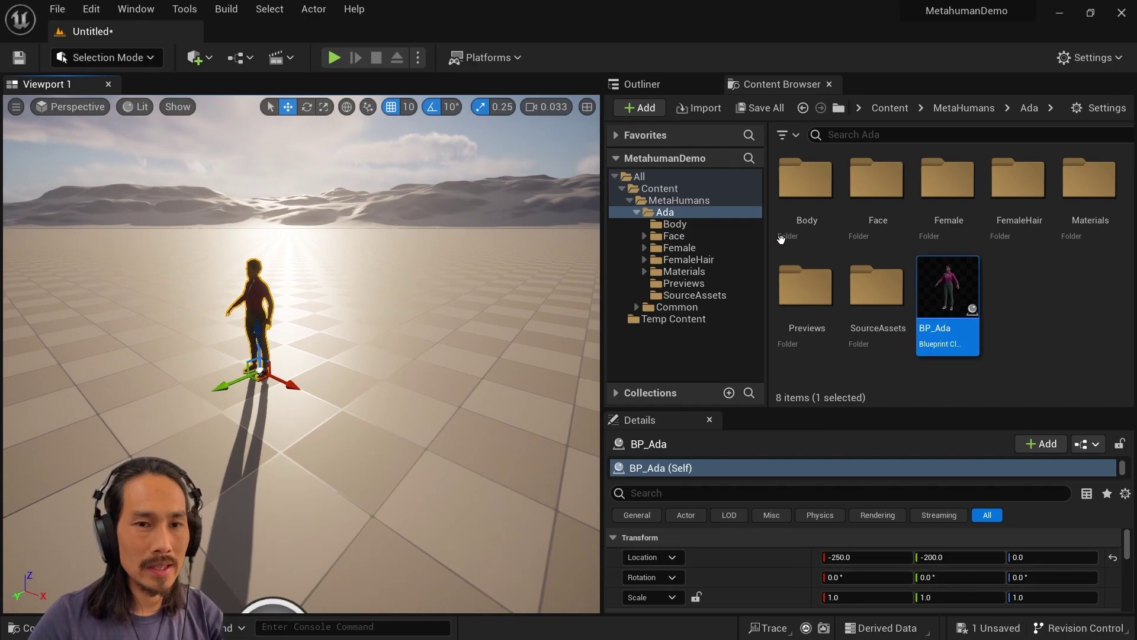
click(1114, 559)
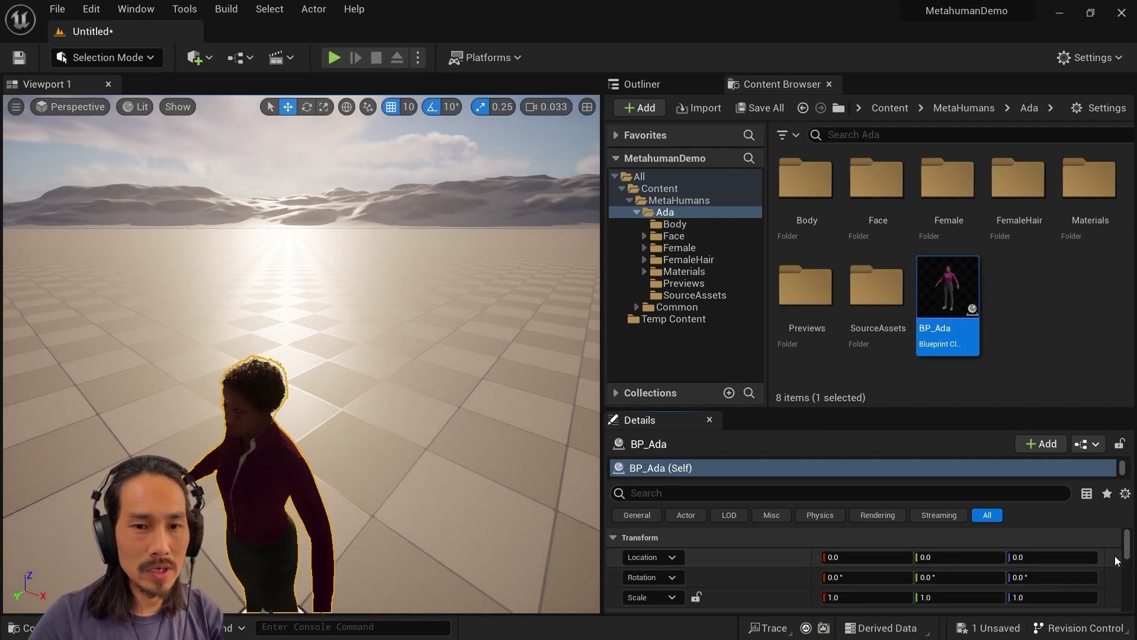
right_drag(391, 308, 421, 320)
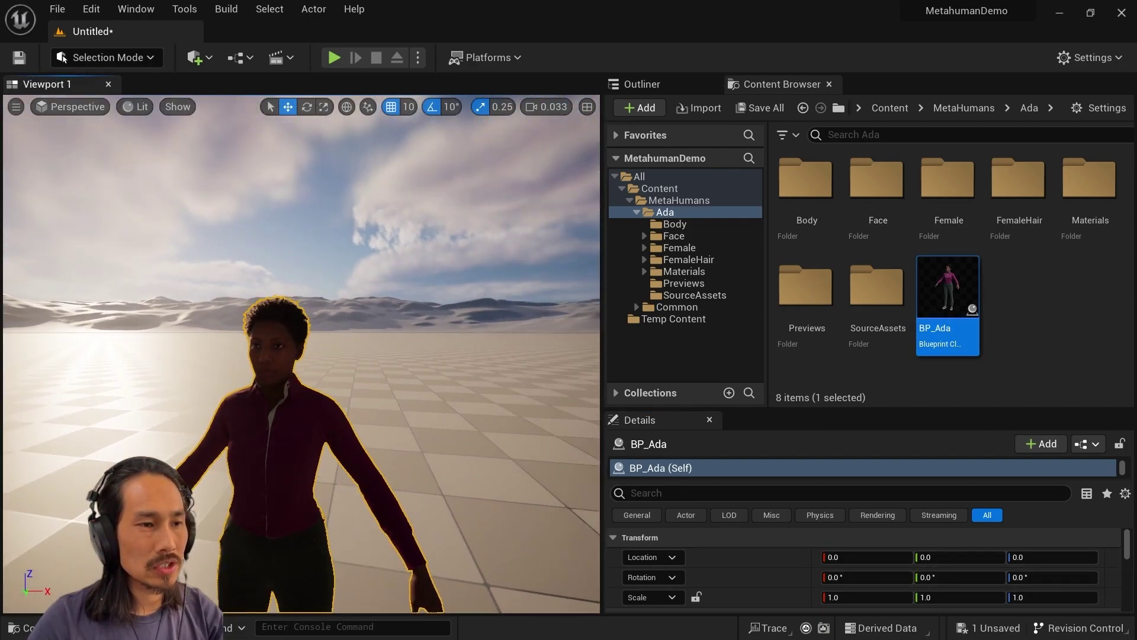
key(w)
right_drag(302, 355, 362, 344)
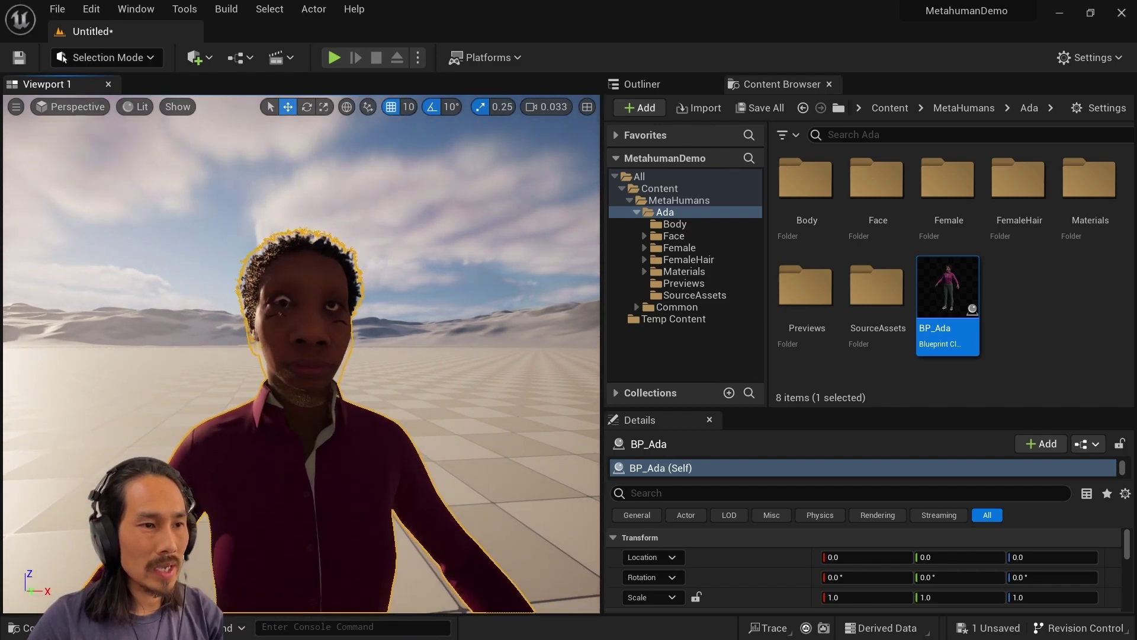
scroll(412, 329, down, 5)
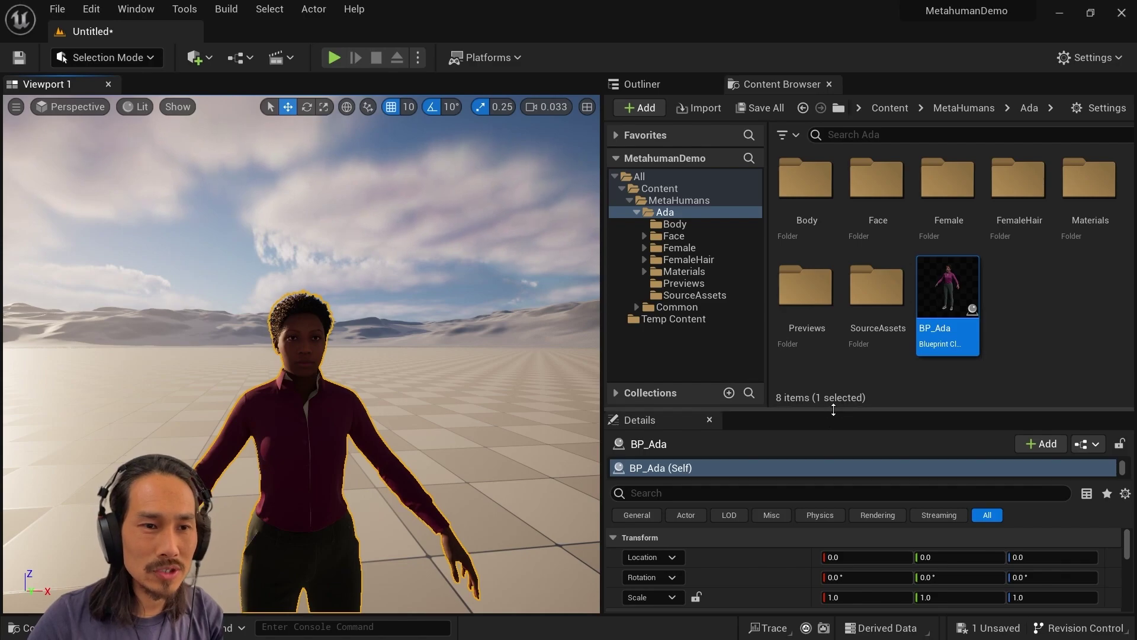
Step: Select the Face component of BP_Ada and open its assigned skeletal mesh asset, Ada_FaceMesh
drag(827, 411, 776, 240)
drag(753, 338, 751, 395)
click(738, 353)
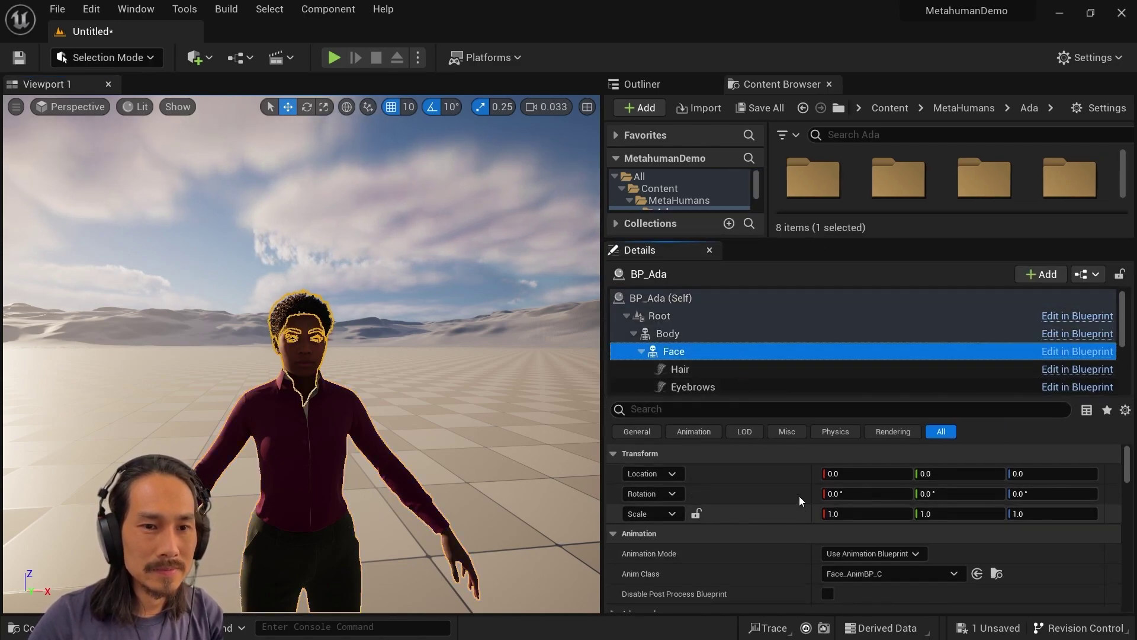
scroll(799, 503, up, 1)
scroll(792, 481, down, 3)
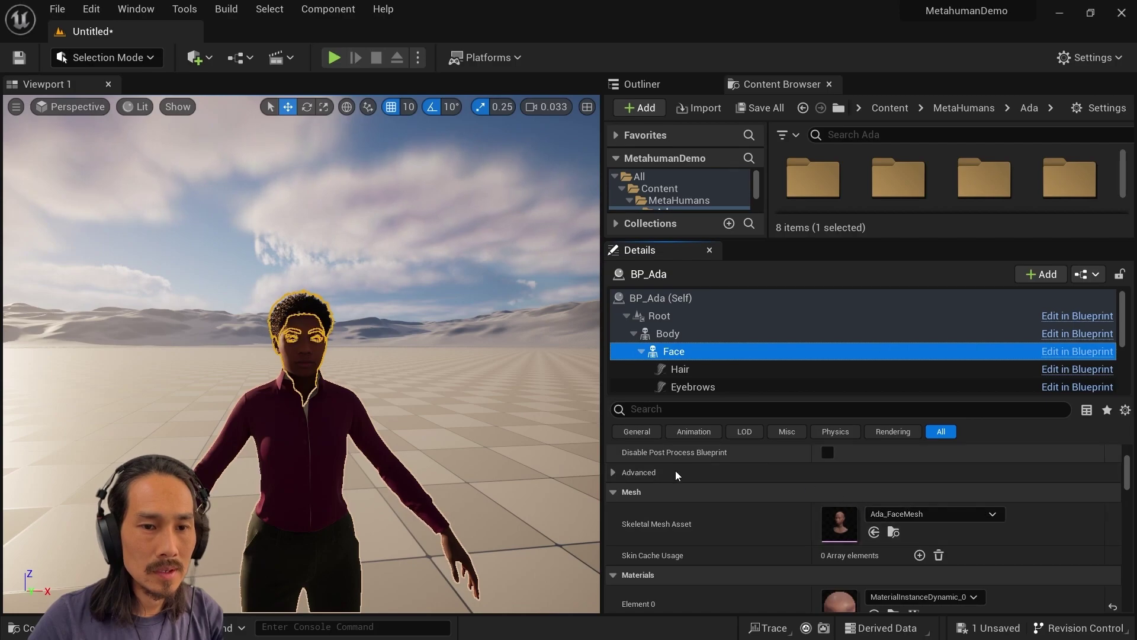
key(s)
right_drag(385, 367, 382, 393)
key(w)
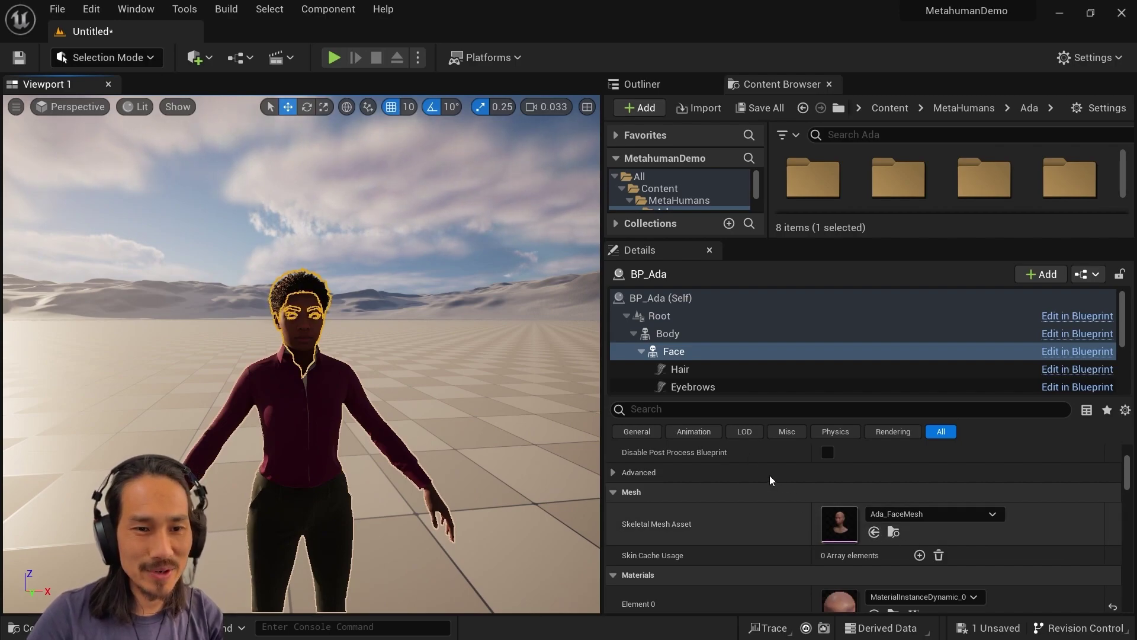
double_click(838, 524)
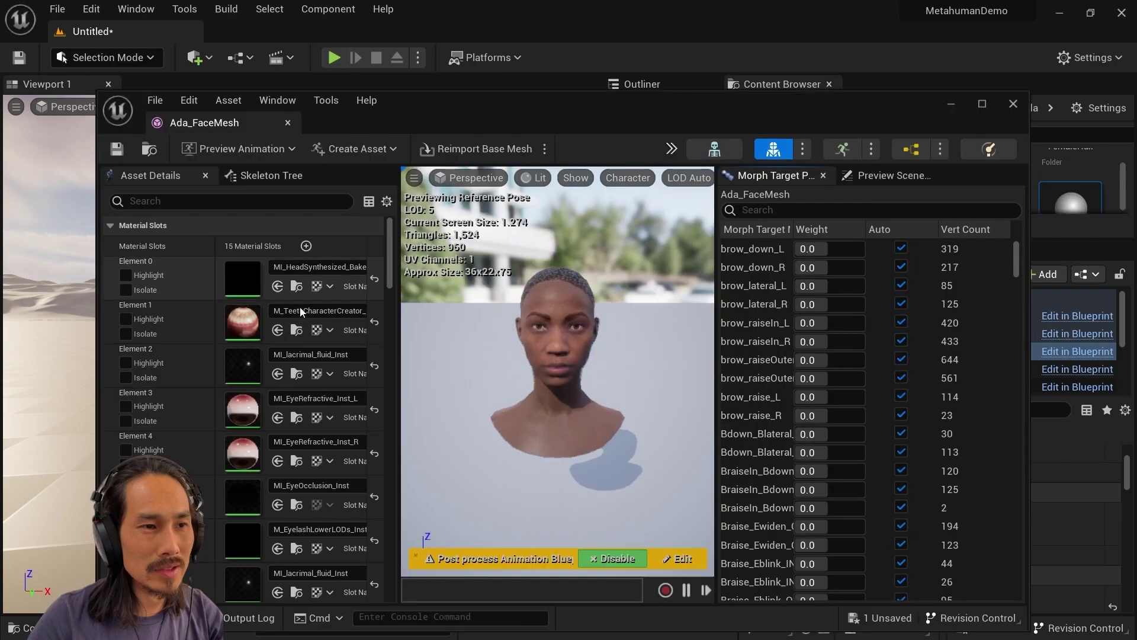
drag(803, 106, 610, 119)
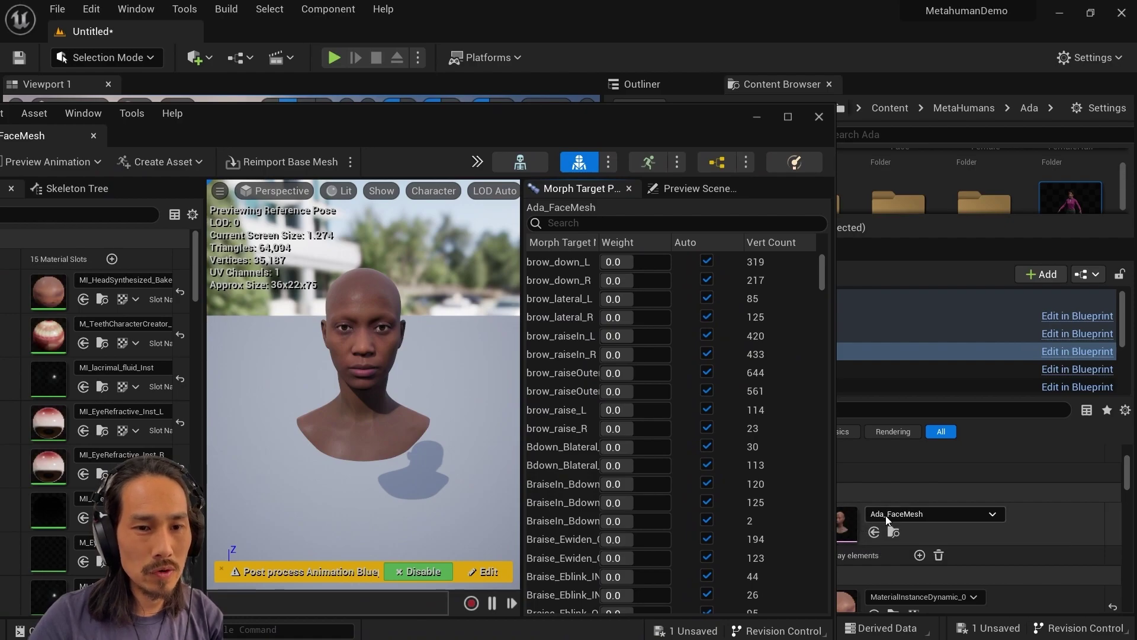
drag(418, 153, 629, 106)
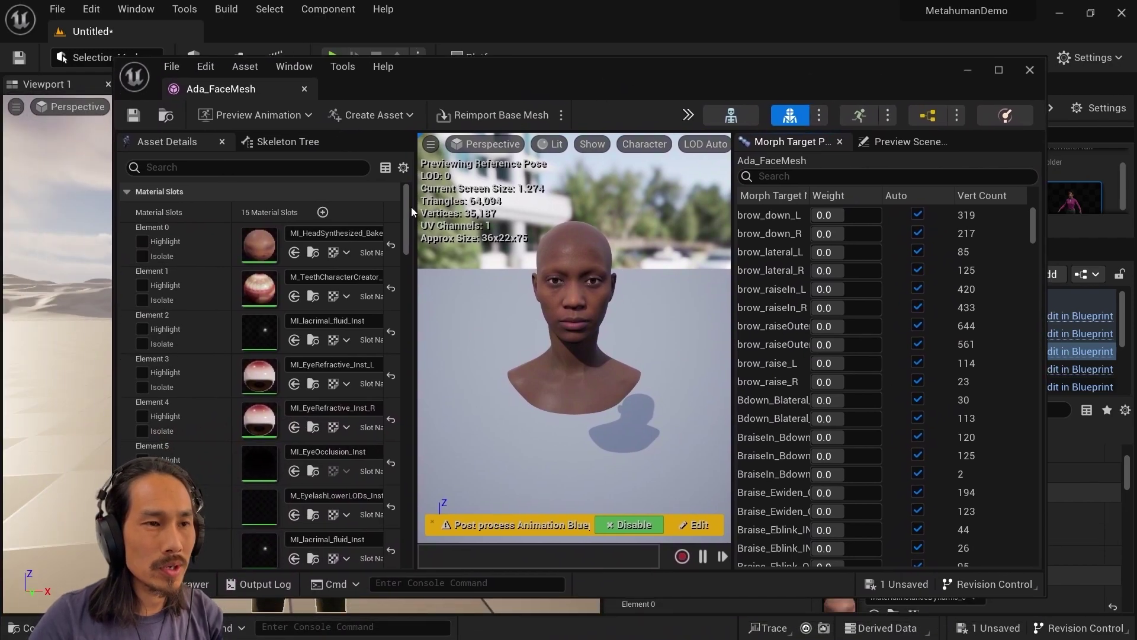
Step: Open the file selection for Ada_FaceMesh's import source file under its File Path settings
drag(408, 212, 399, 562)
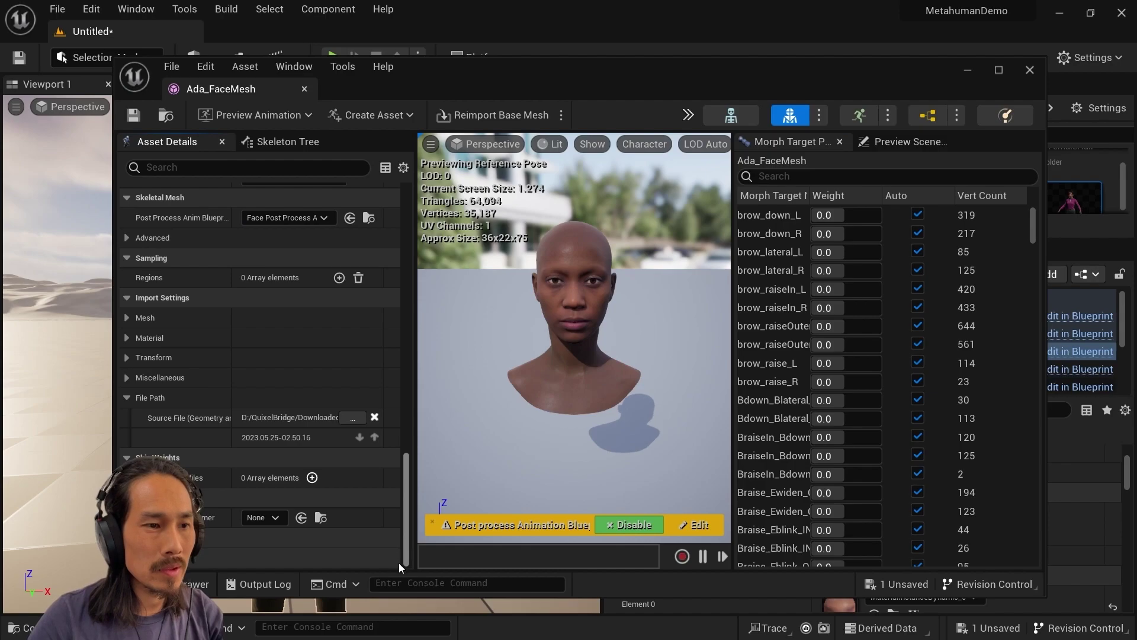
scroll(849, 419, down, 3)
scroll(847, 439, up, 3)
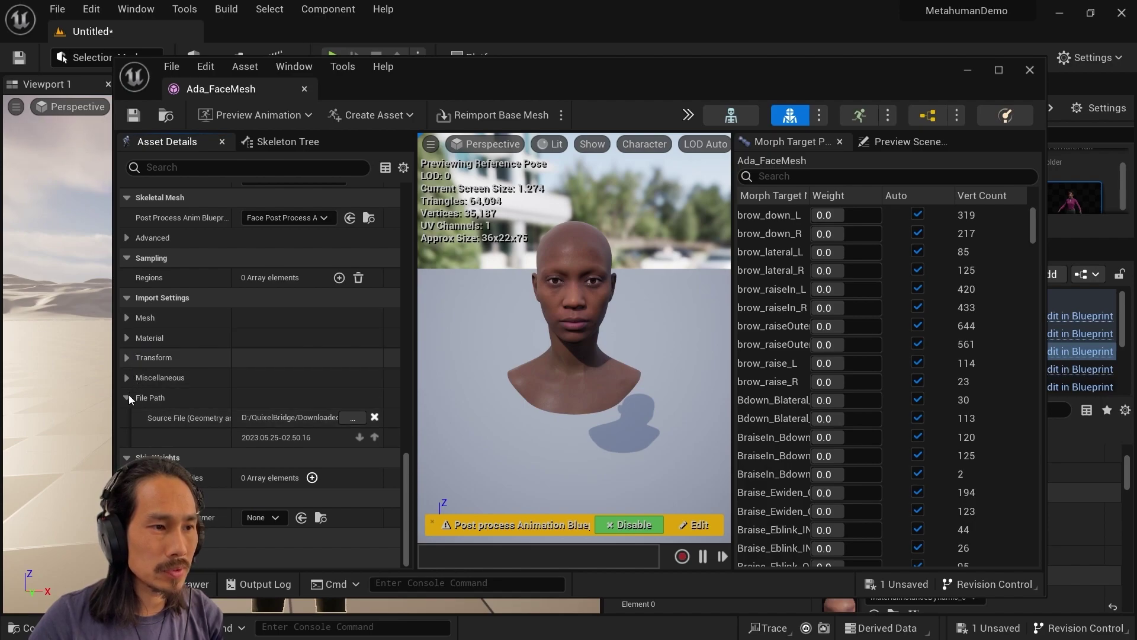
click(354, 417)
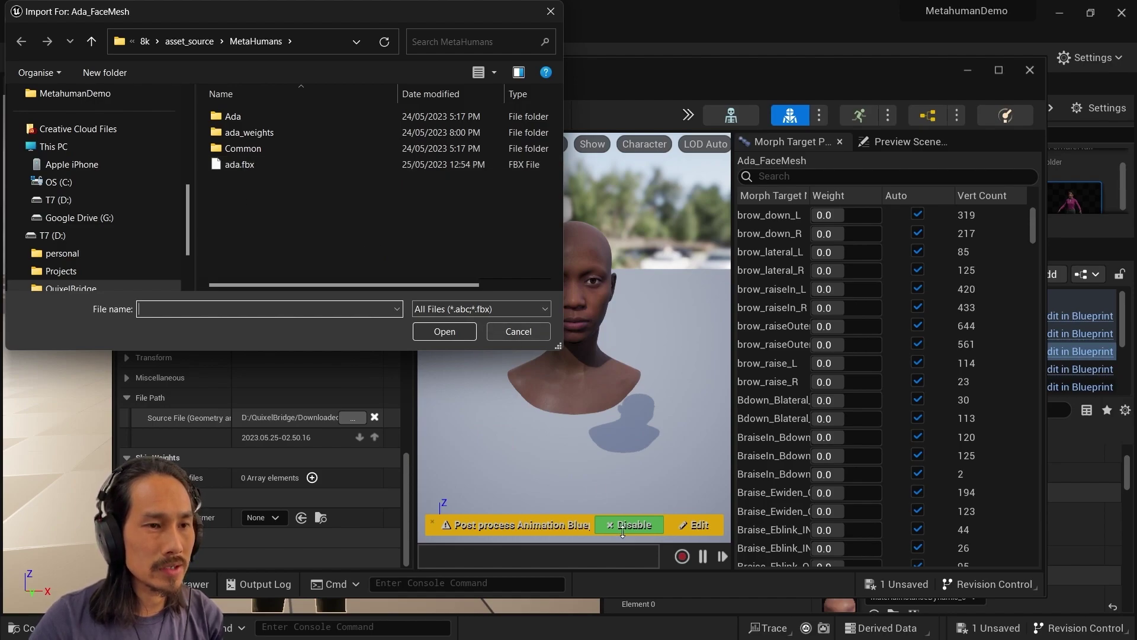
Step: Switch to Maya to check on the FBX export, and return to Unreal's import file selection
key(super)
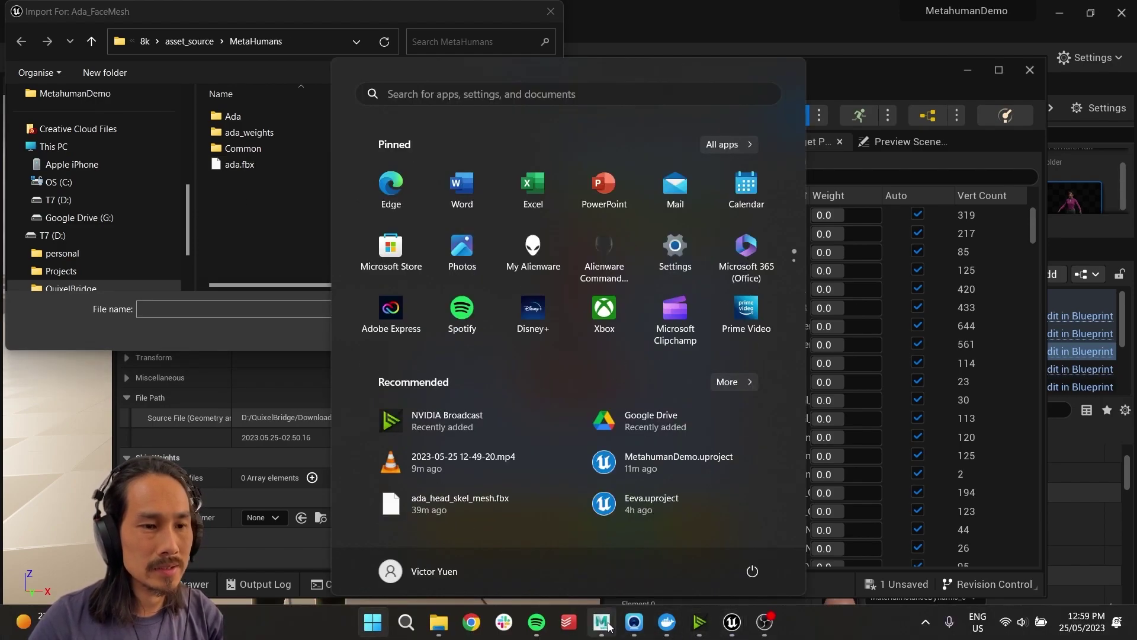
mouse_move(610, 629)
click(522, 546)
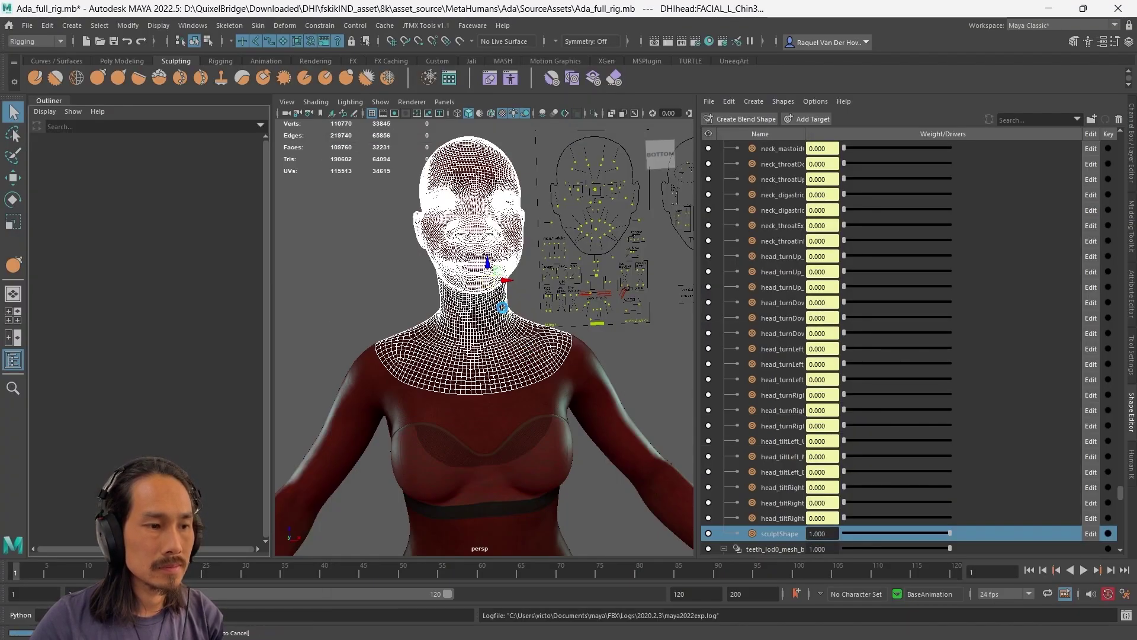
key(alt+Tab)
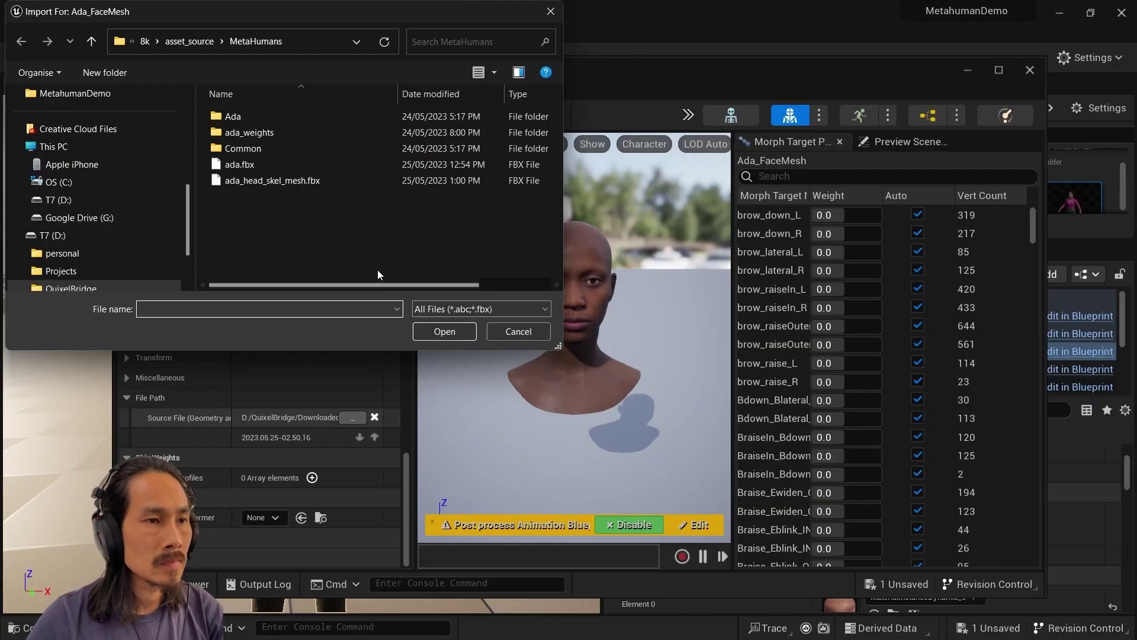
Step: Choose ada_head_skel_mesh.fbx in the MetaHumans folder as Ada_FaceMesh's source file and reimport the base mesh
click(269, 181)
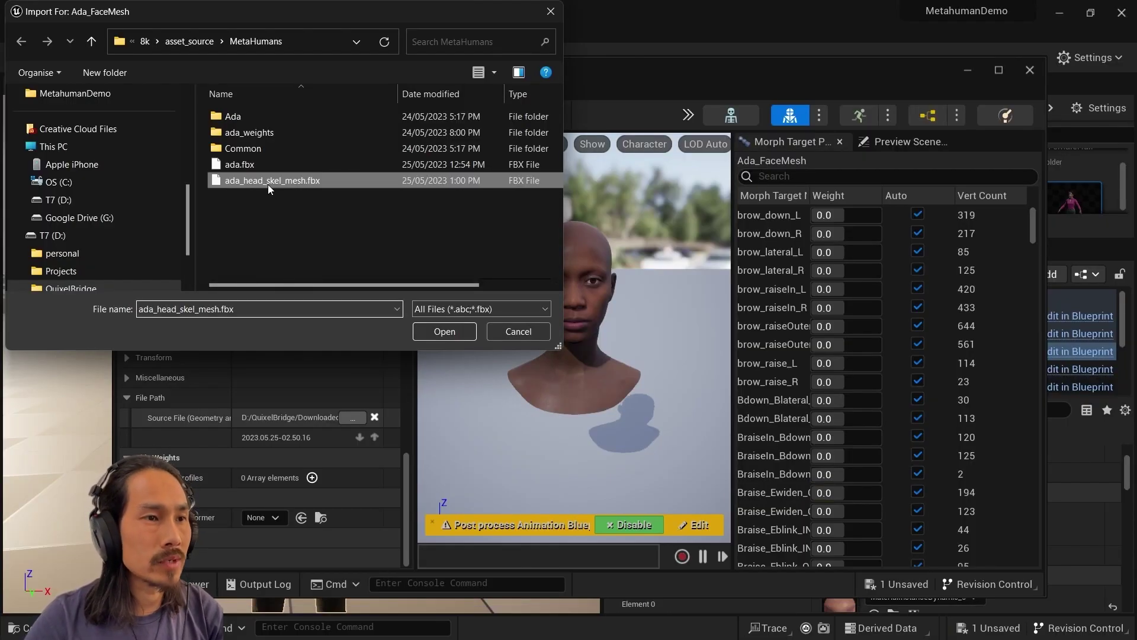
click(449, 334)
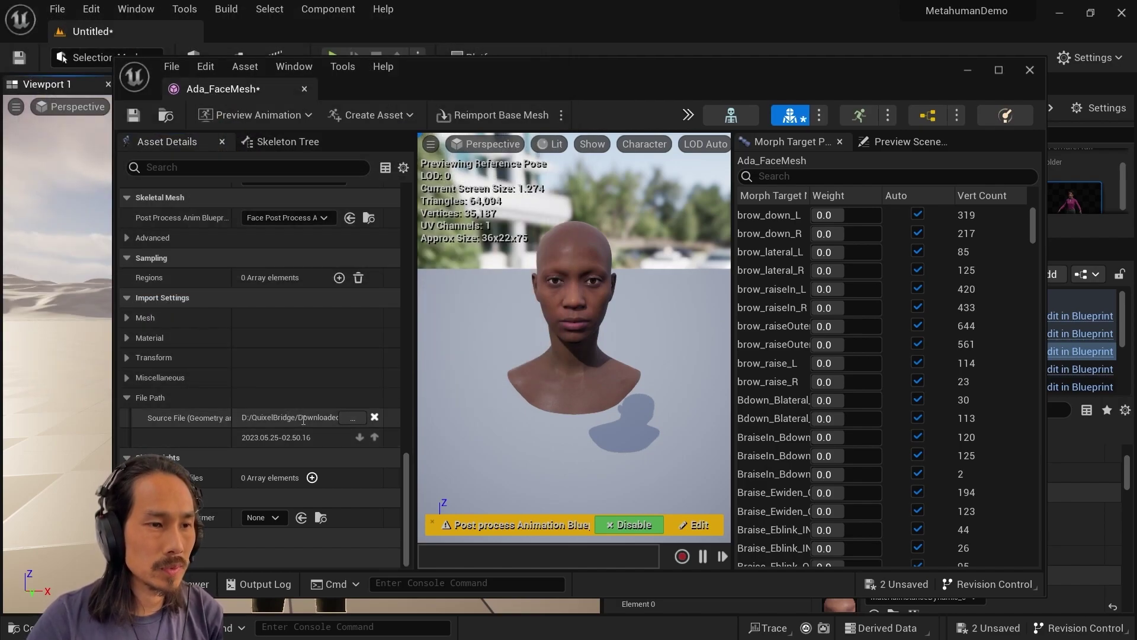
click(492, 115)
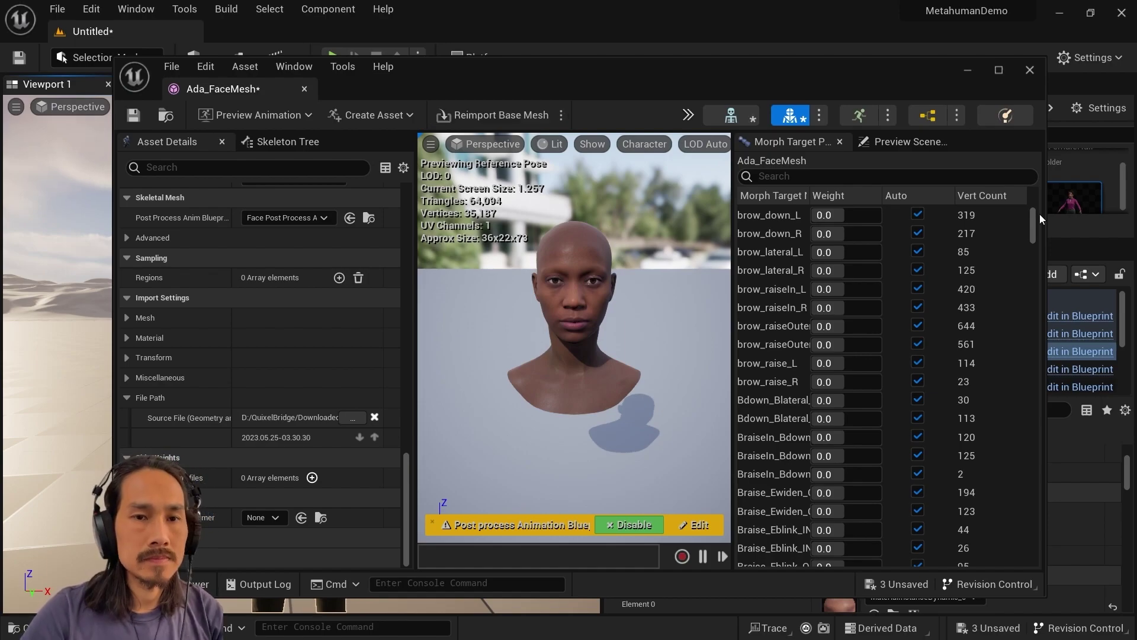
Step: Find the sculptShape morph target by searching for "sculpt" and preview it at weight 1.0, comparing the head with the shape off
drag(1035, 215, 1024, 177)
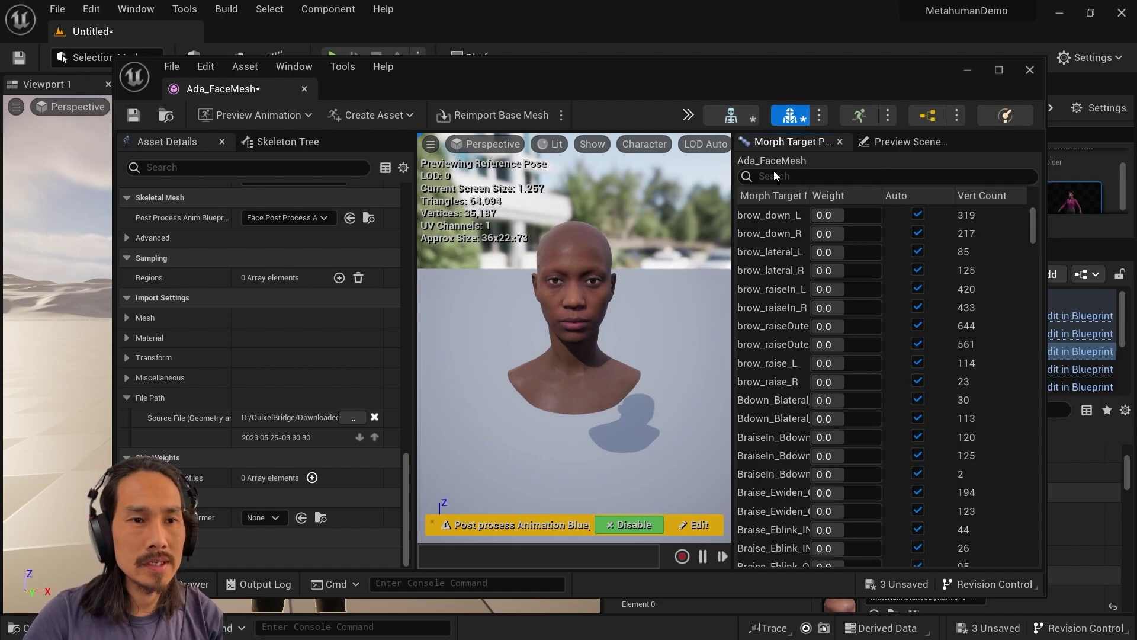
click(772, 175)
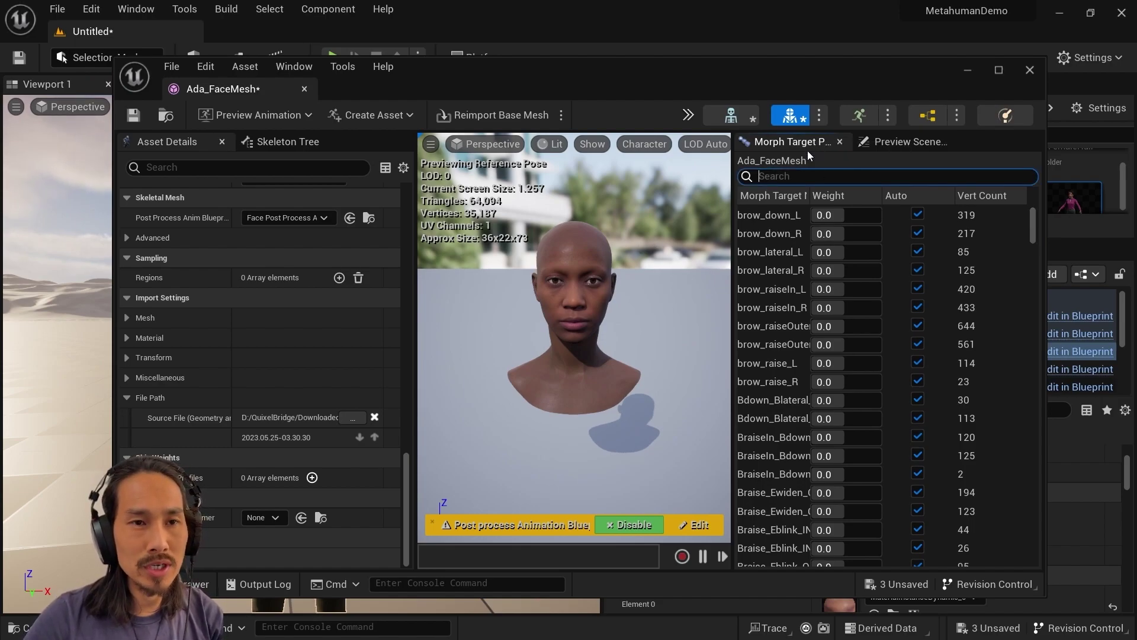
text(sculpt)
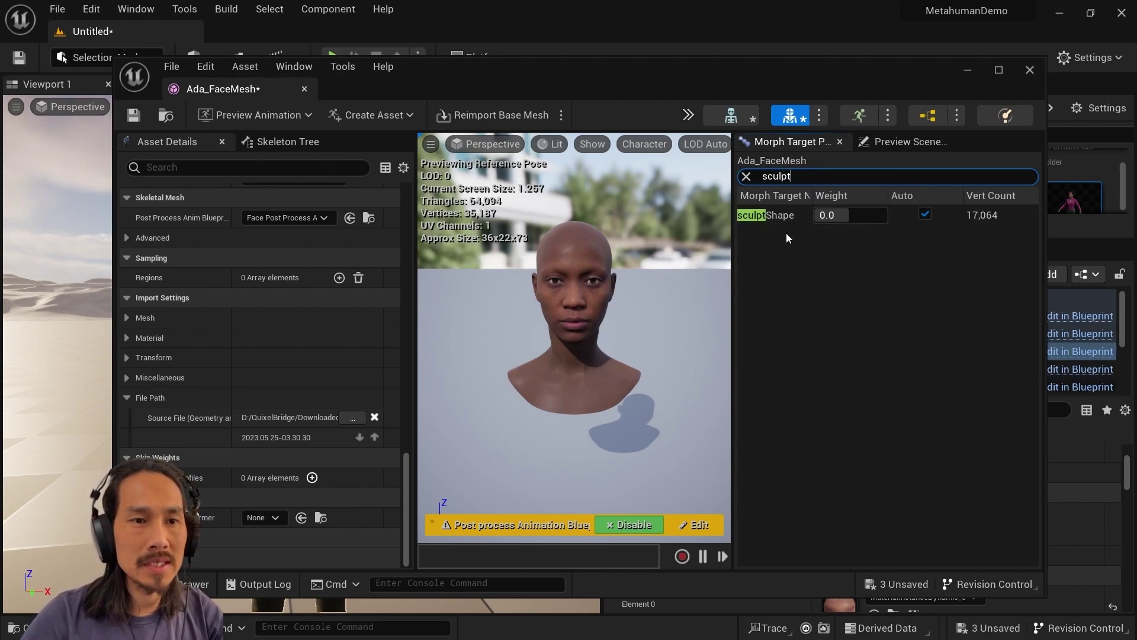
mouse_move(859, 217)
mouse_down()
mouse_move(907, 215)
mouse_move(886, 218)
mouse_up()
click(925, 214)
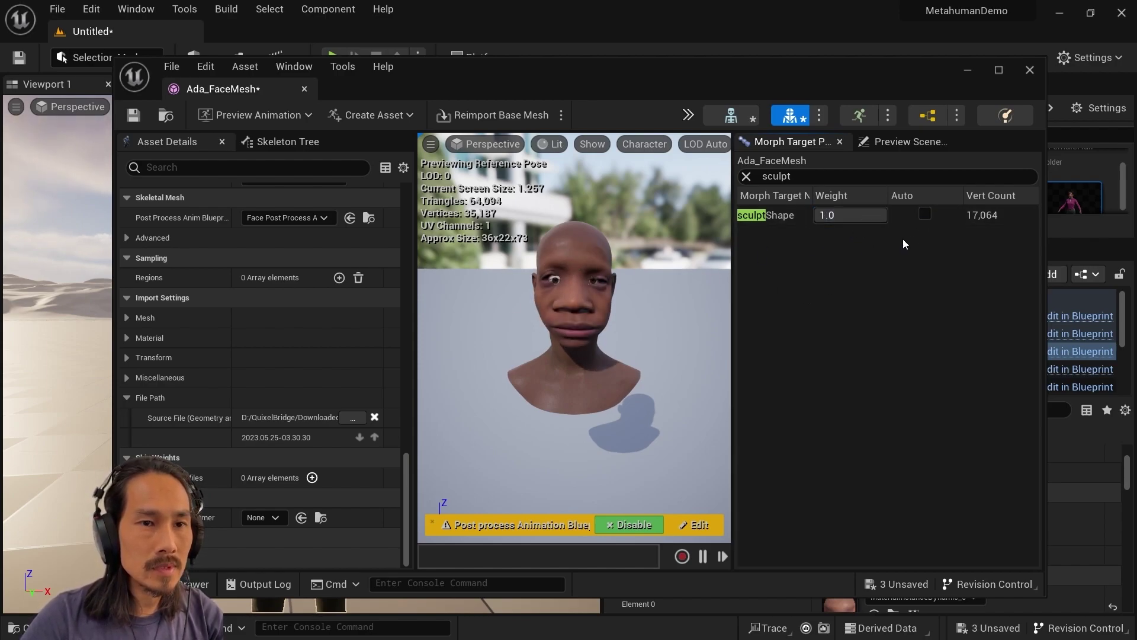
drag(672, 82, 713, 109)
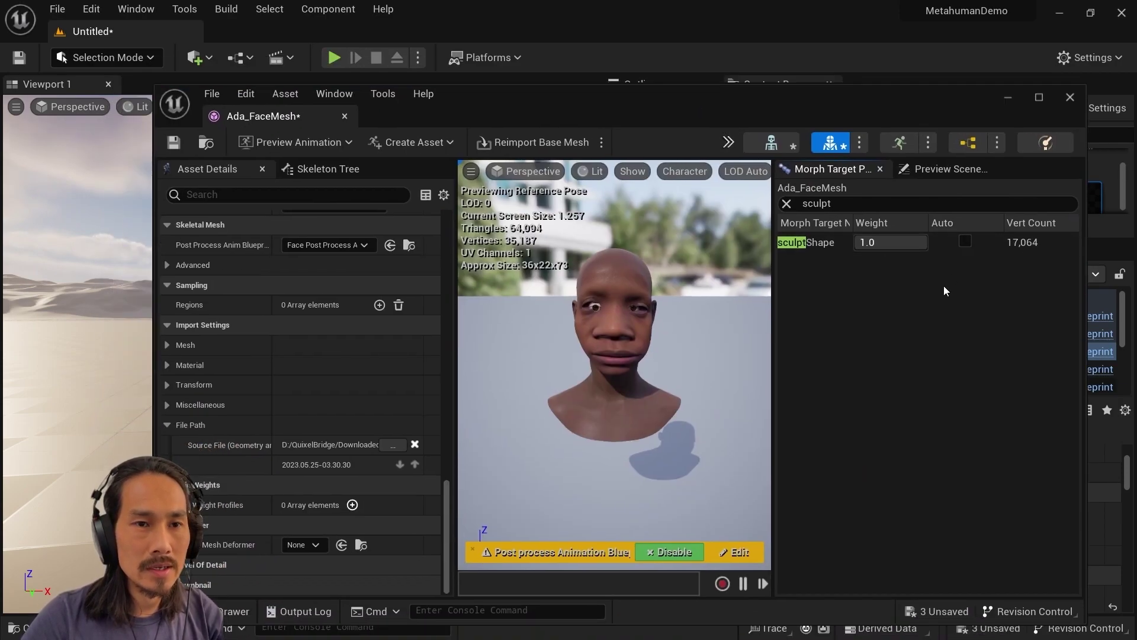
click(965, 241)
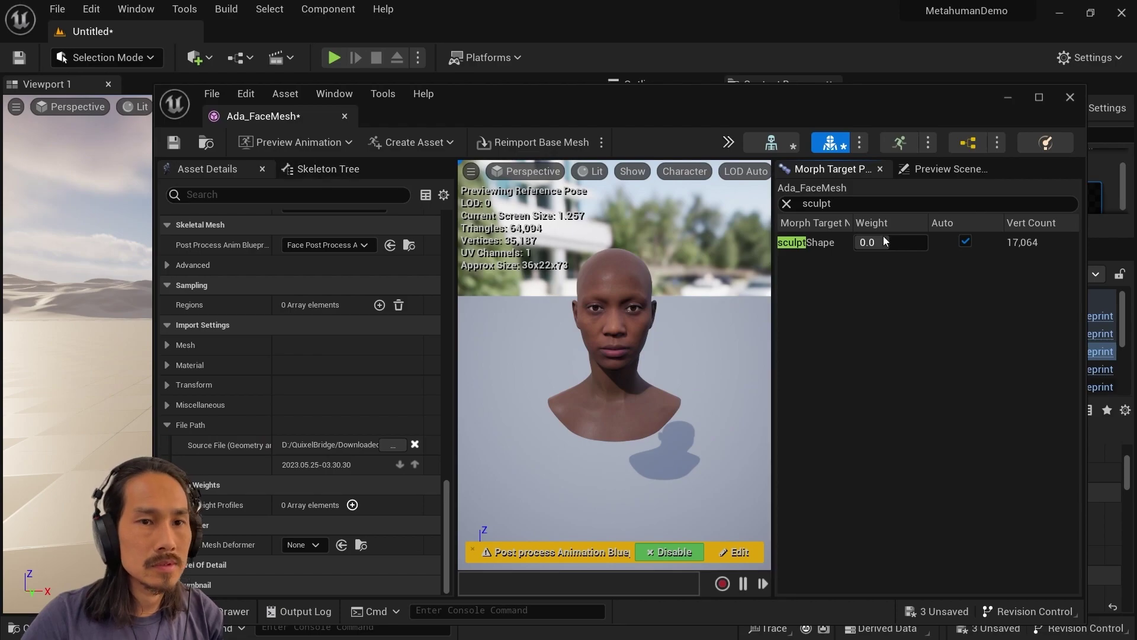
key(ctrl+z)
Step: Save the Ada_FaceMesh asset, recheck its preview and return to the level
key(ctrl+s)
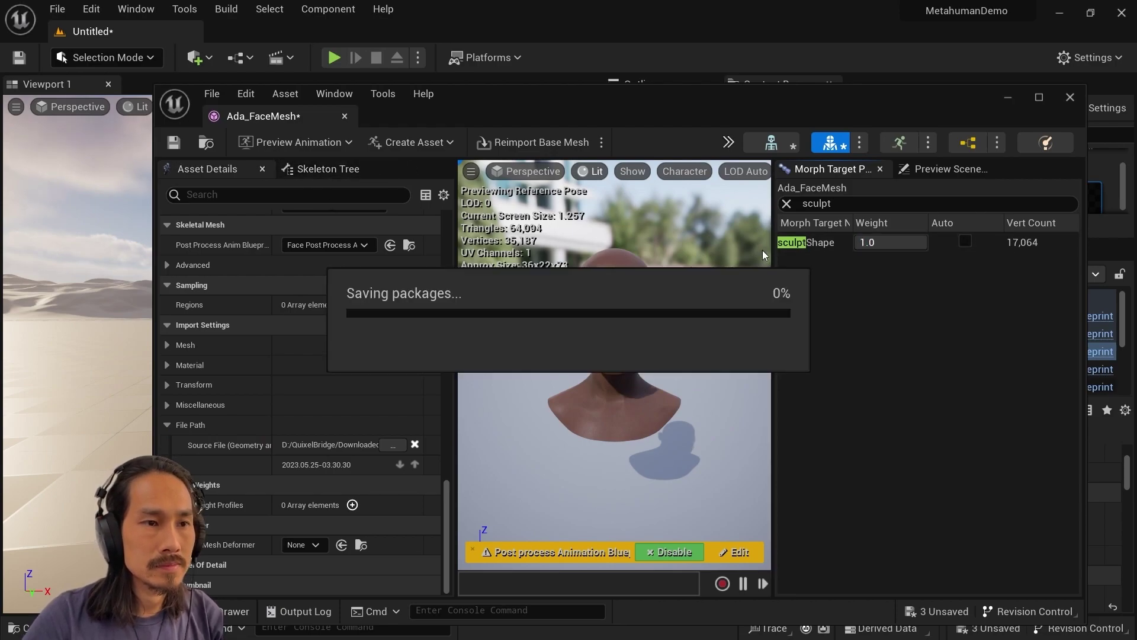
click(1007, 97)
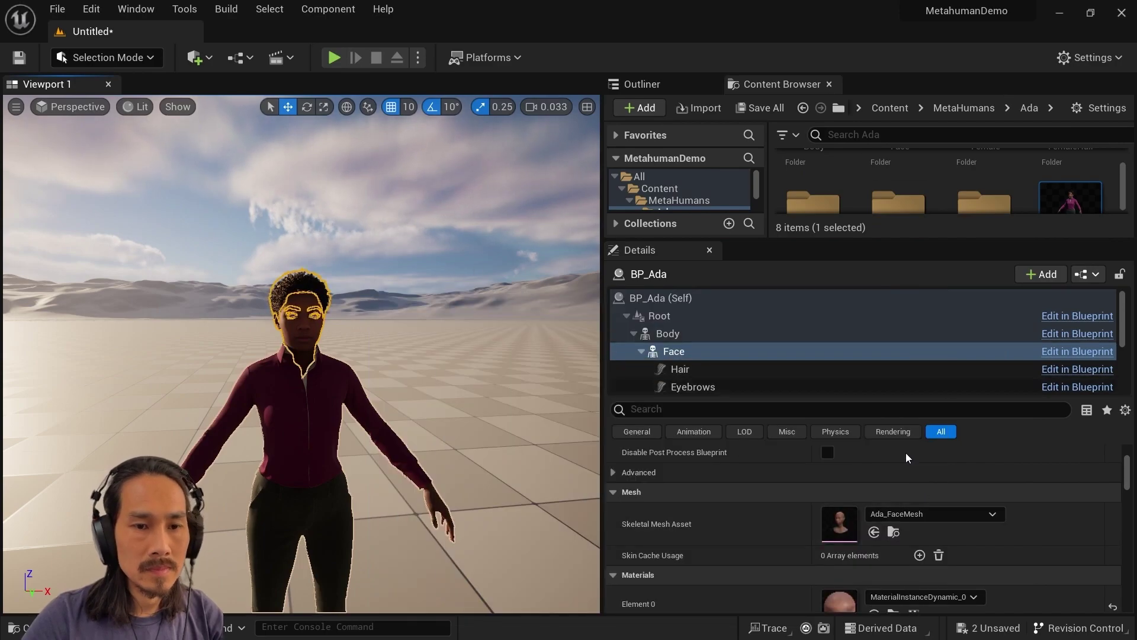
key(alt+Tab)
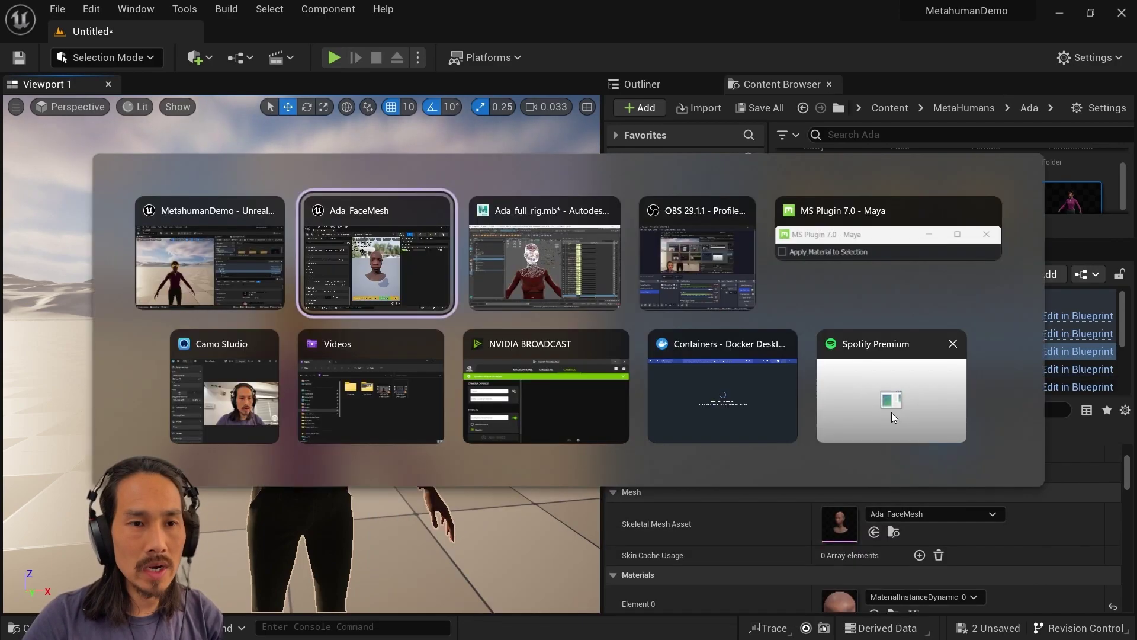
click(415, 256)
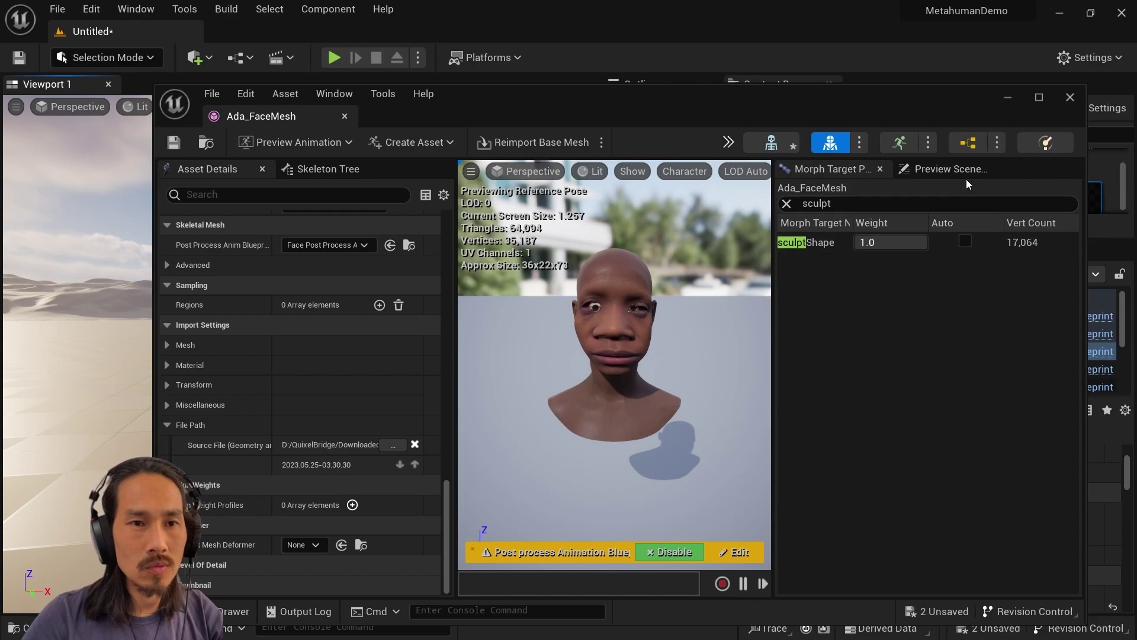
click(1021, 103)
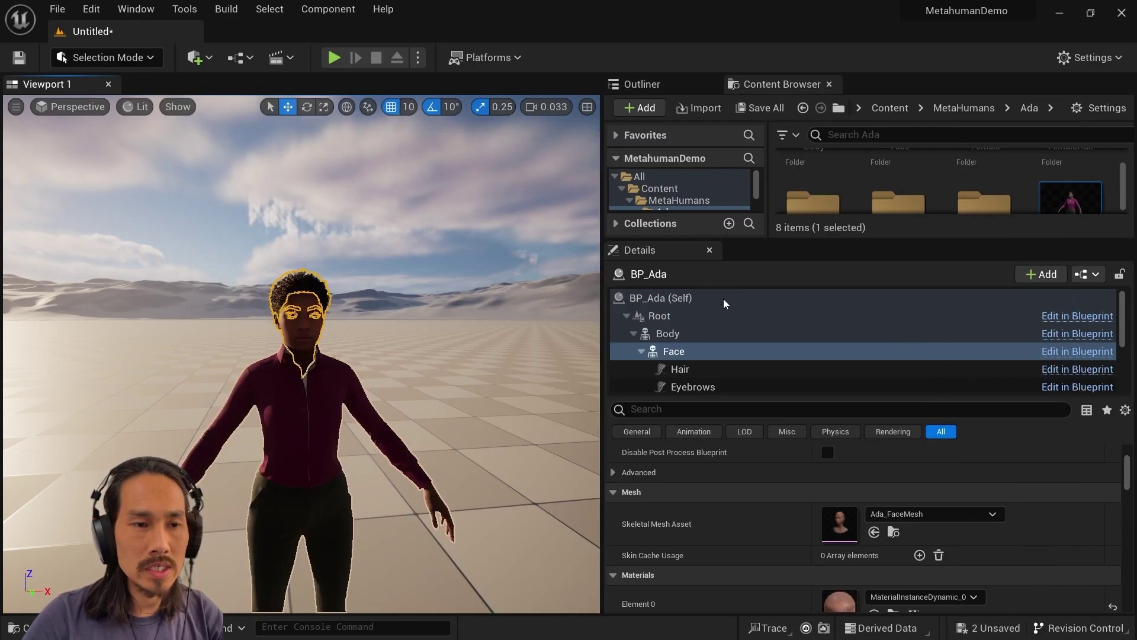
Step: Locate the Face component's animation class in the project and open the Face_AnimBP blueprint
click(680, 369)
click(686, 351)
scroll(790, 513, down, 1)
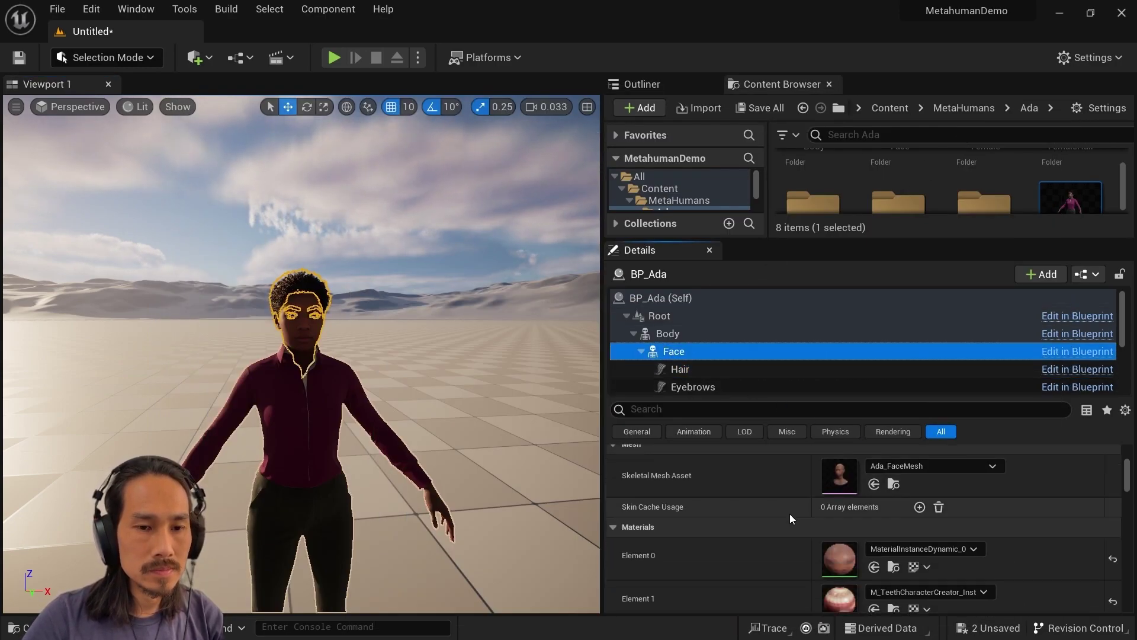
scroll(790, 514, up, 2)
scroll(790, 514, up, 2)
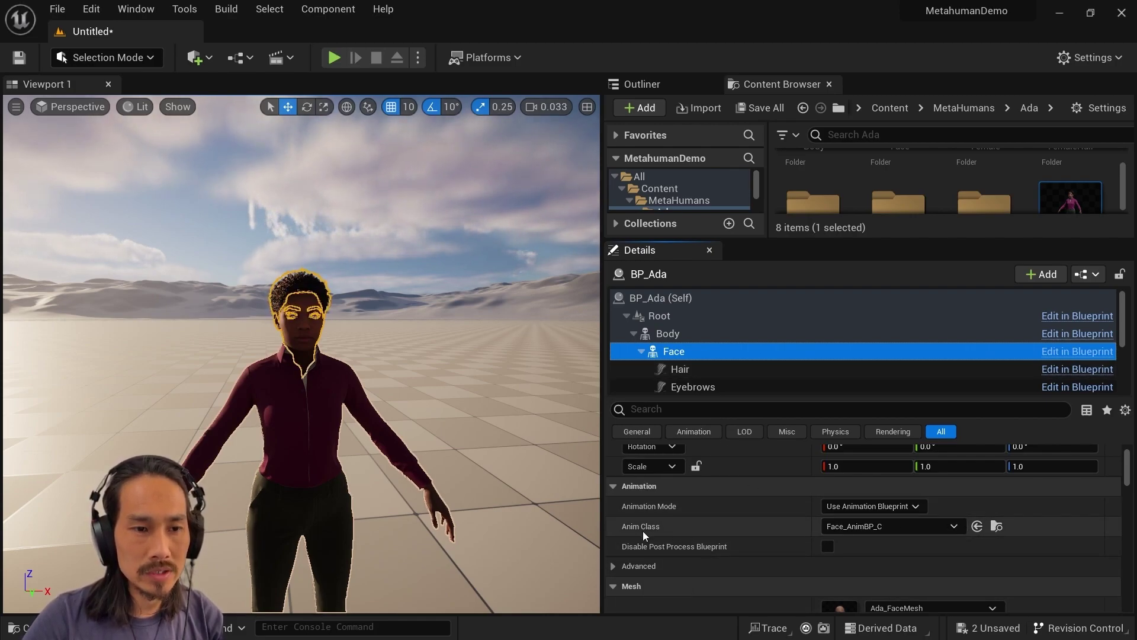
click(997, 525)
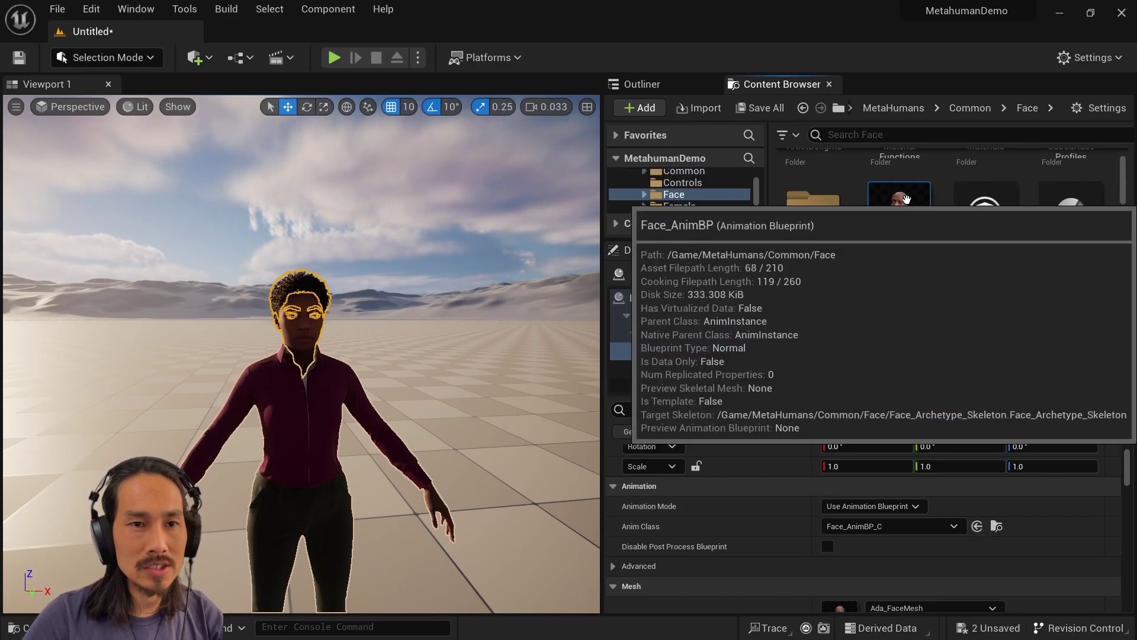
double_click(917, 205)
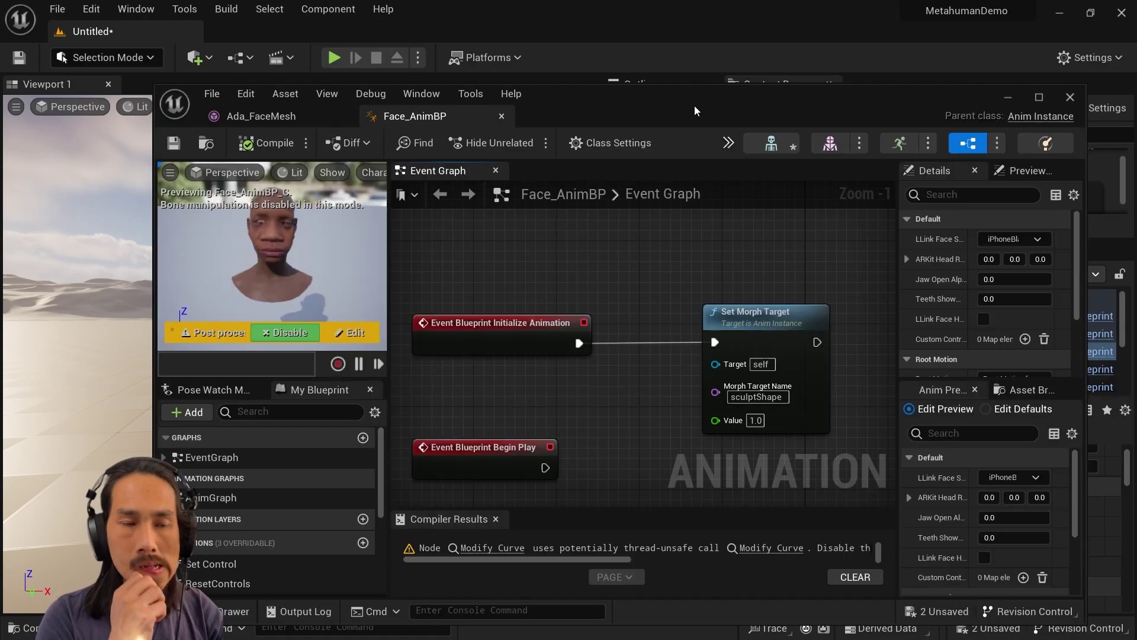
Step: Delete the Set Morph Target node and the Event Blueprint Initialize Animation node from Face_AnimBP's Event Graph
right_drag(648, 279, 532, 286)
click(636, 380)
key(Delete)
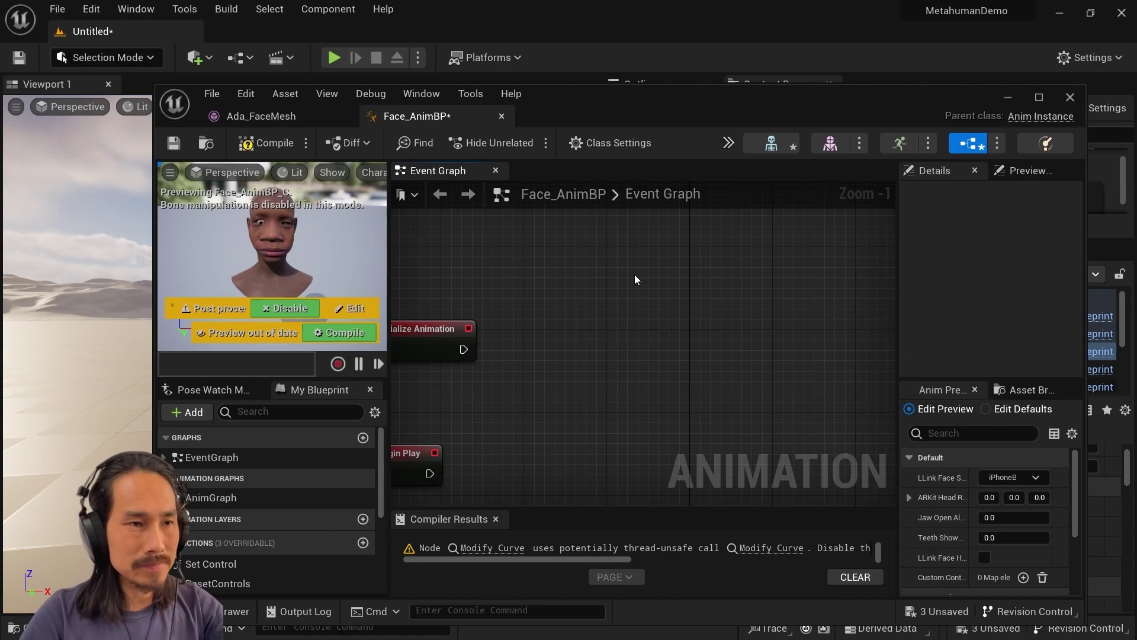
right_drag(637, 279, 657, 295)
scroll(637, 355, down, 4)
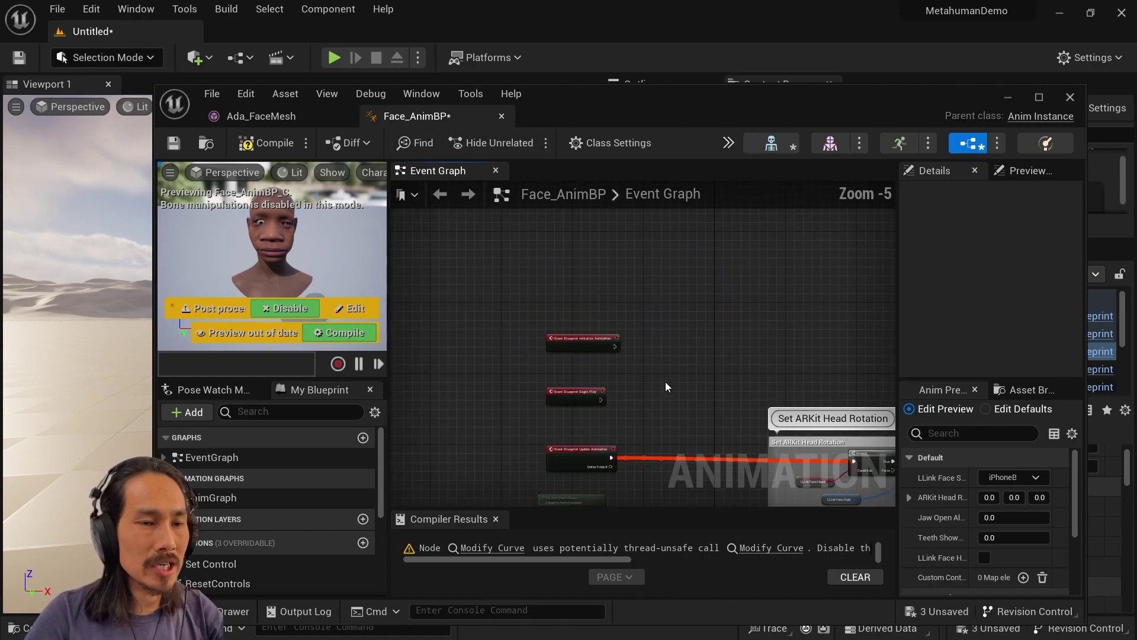
click(562, 323)
key(Delete)
Step: Add an Event Blueprint Initialize Animation node above the Event Blueprint Begin Play node in the Event Graph
right_drag(581, 335, 598, 269)
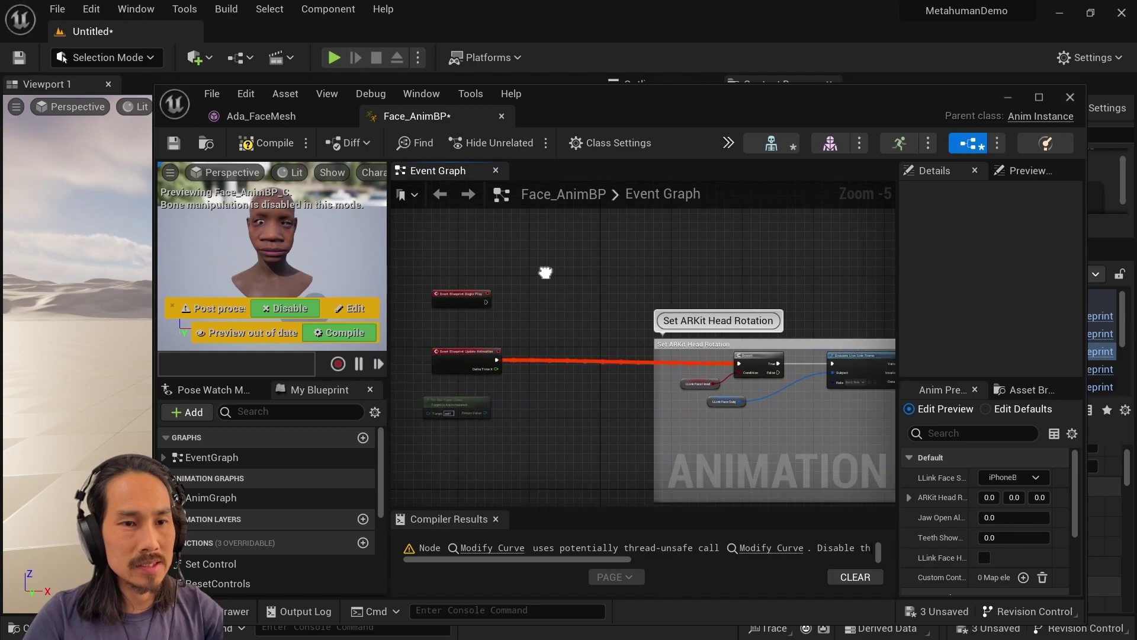
scroll(598, 268, up, 2)
right_click(513, 273)
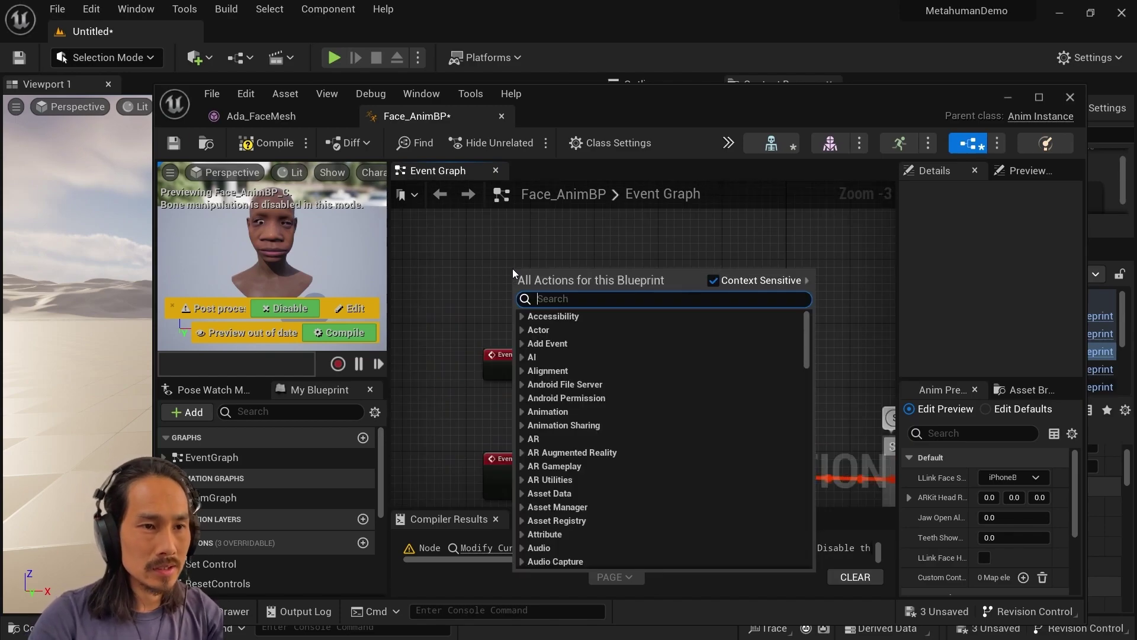
text(initial)
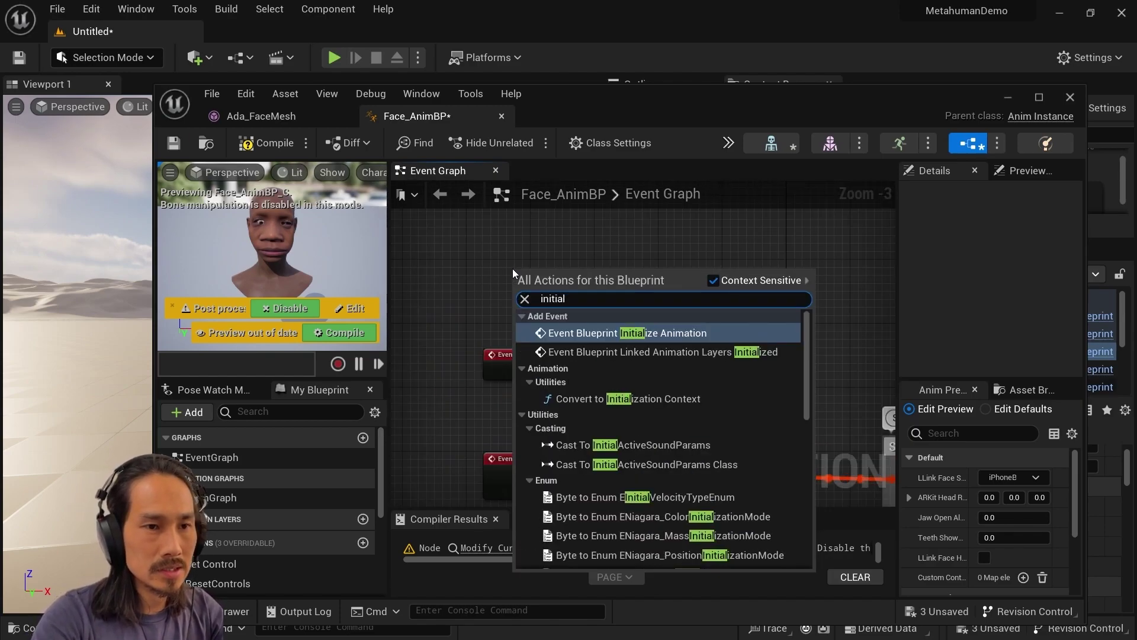
key(Return)
Step: Add a Set Morph Target node wired to the Event Blueprint Initialize Animation execution output and align it with the event
scroll(554, 333, up, 2)
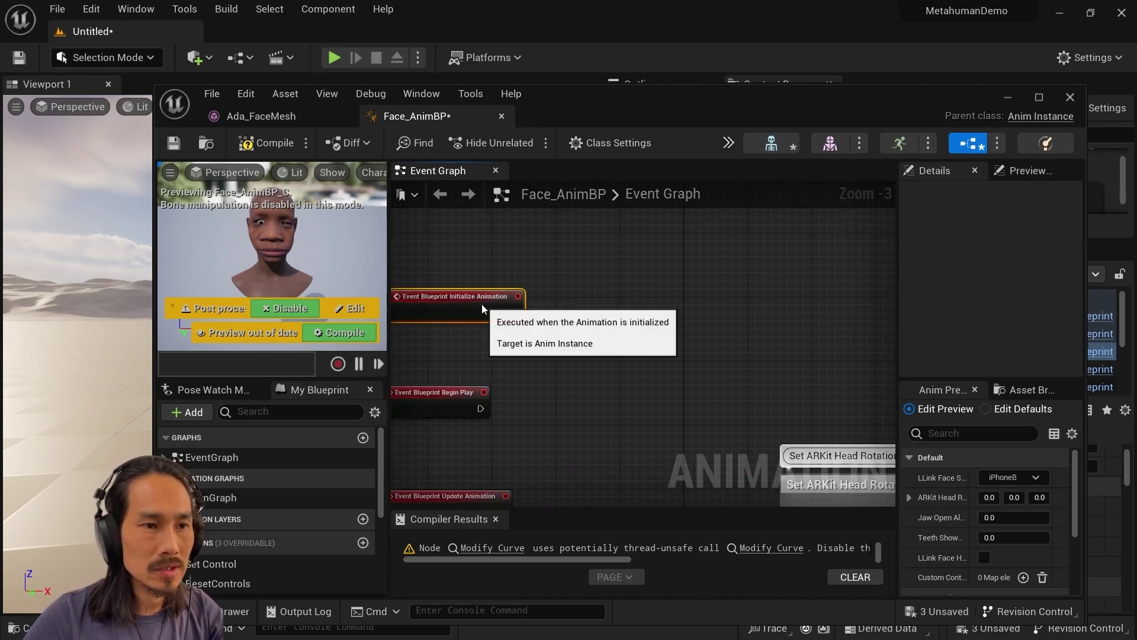
drag(489, 311, 606, 304)
text(set morph)
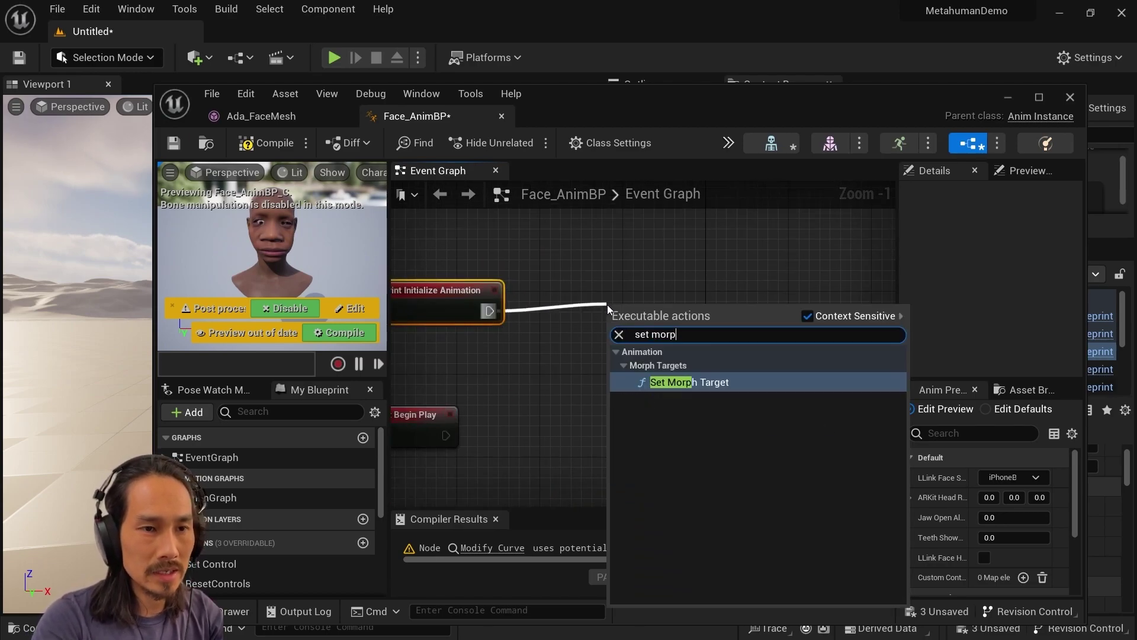
key(Return)
drag(696, 329, 715, 308)
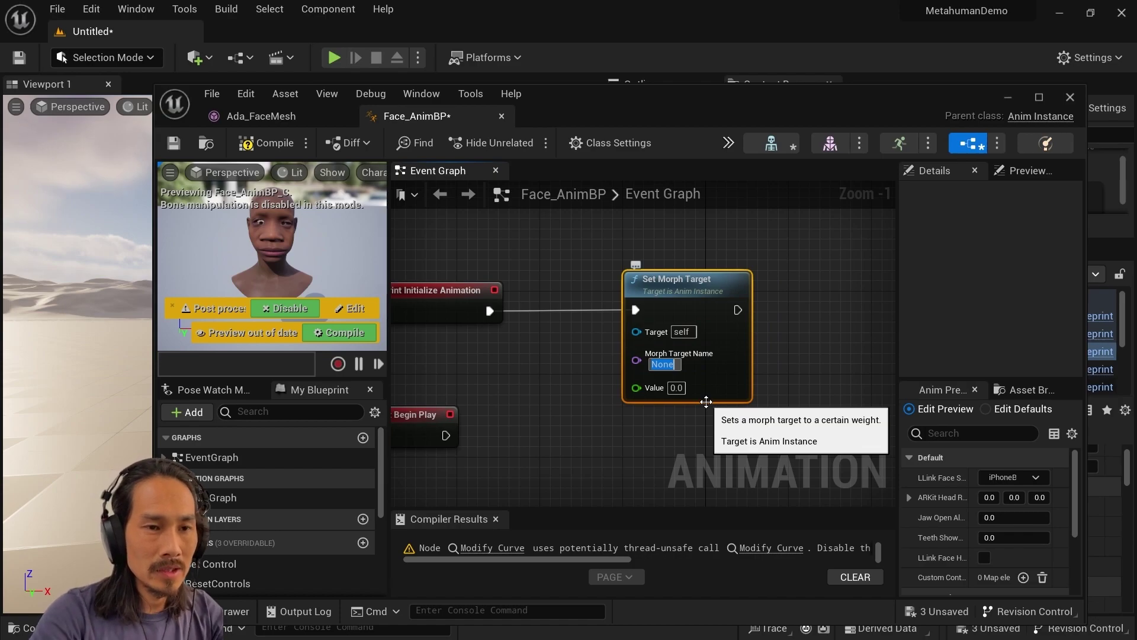
Step: Set the node's Morph Target Name to sculptShape and its Value to 1.0, and compile Face_AnimBP
text(sculptShape)
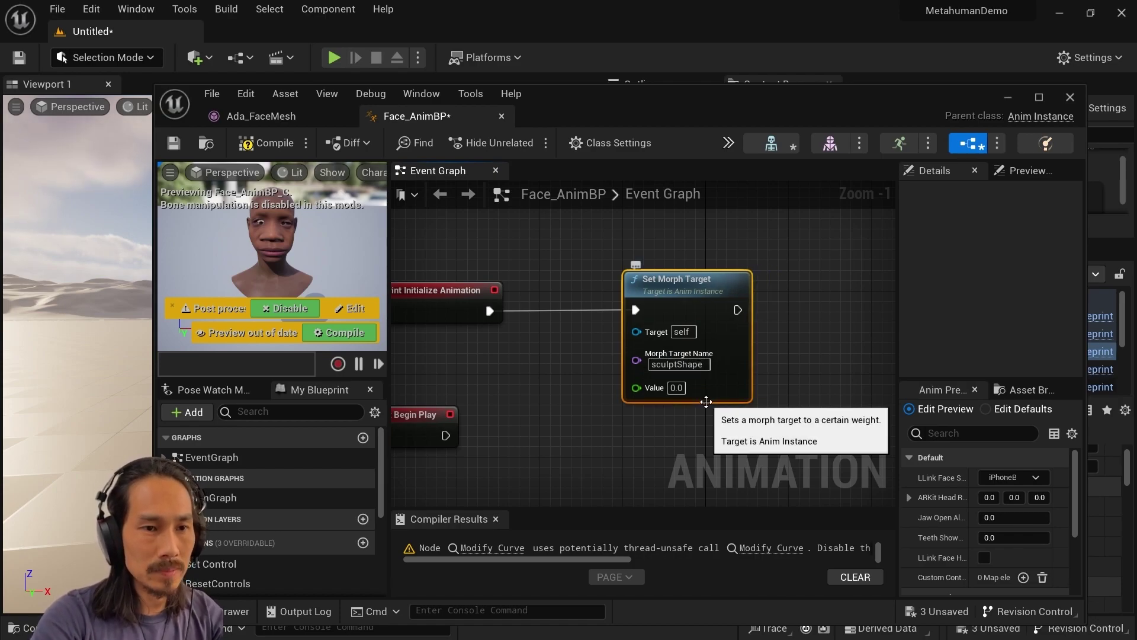
key(Tab)
text(1)
click(670, 447)
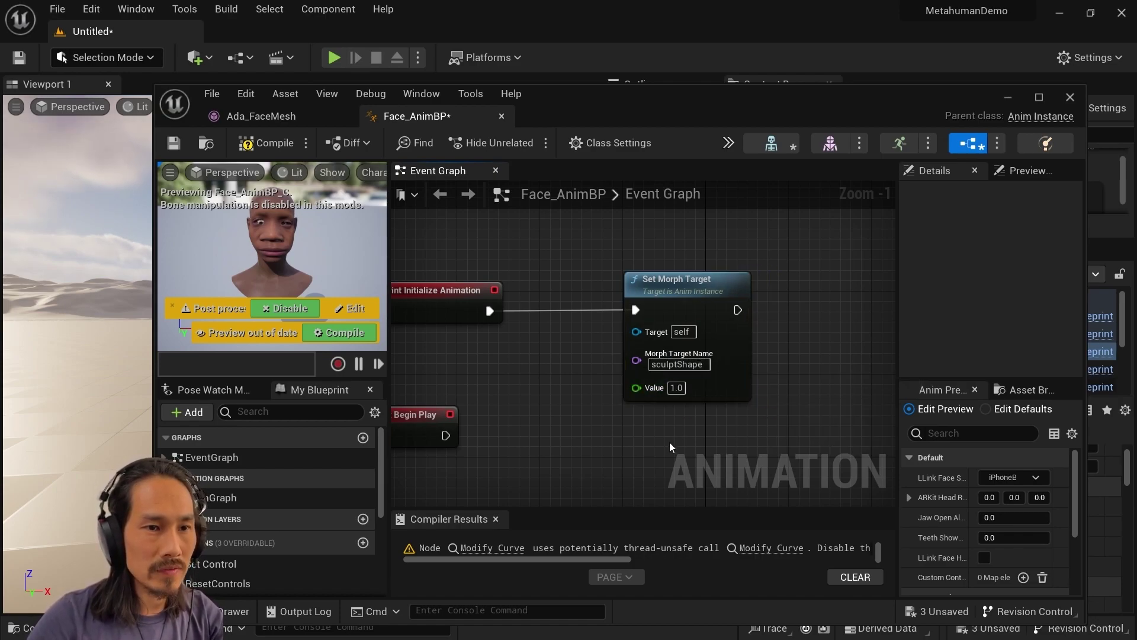
click(268, 142)
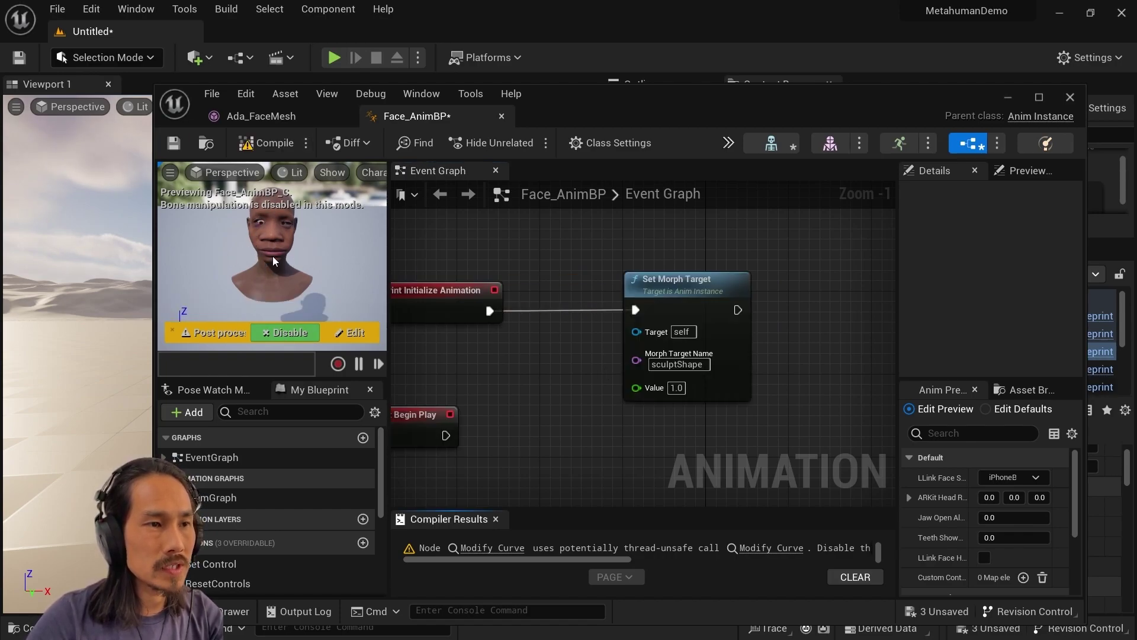
Step: Return to the level and inspect Ada's face, hair and eyes in the viewport with the actor selected and deselected
click(1007, 97)
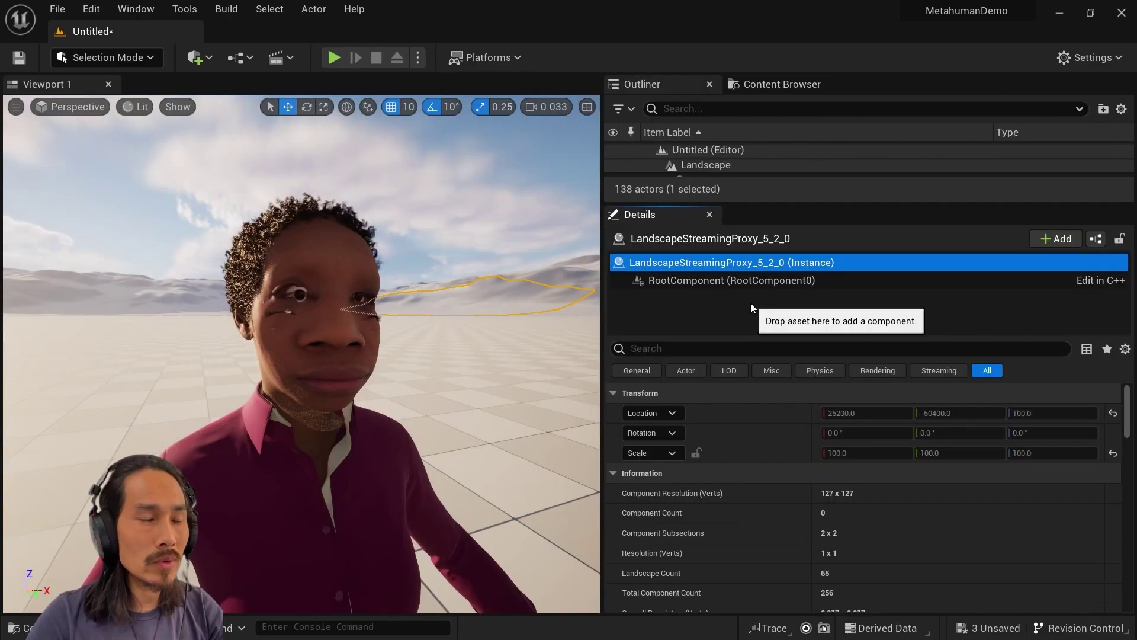
click(325, 363)
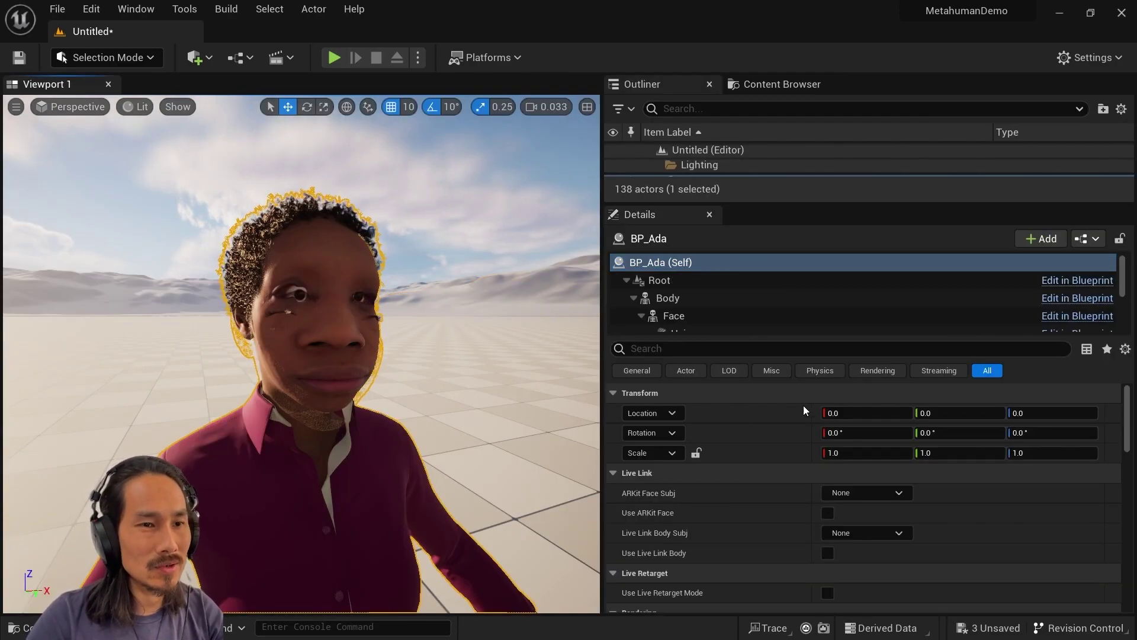
click(444, 347)
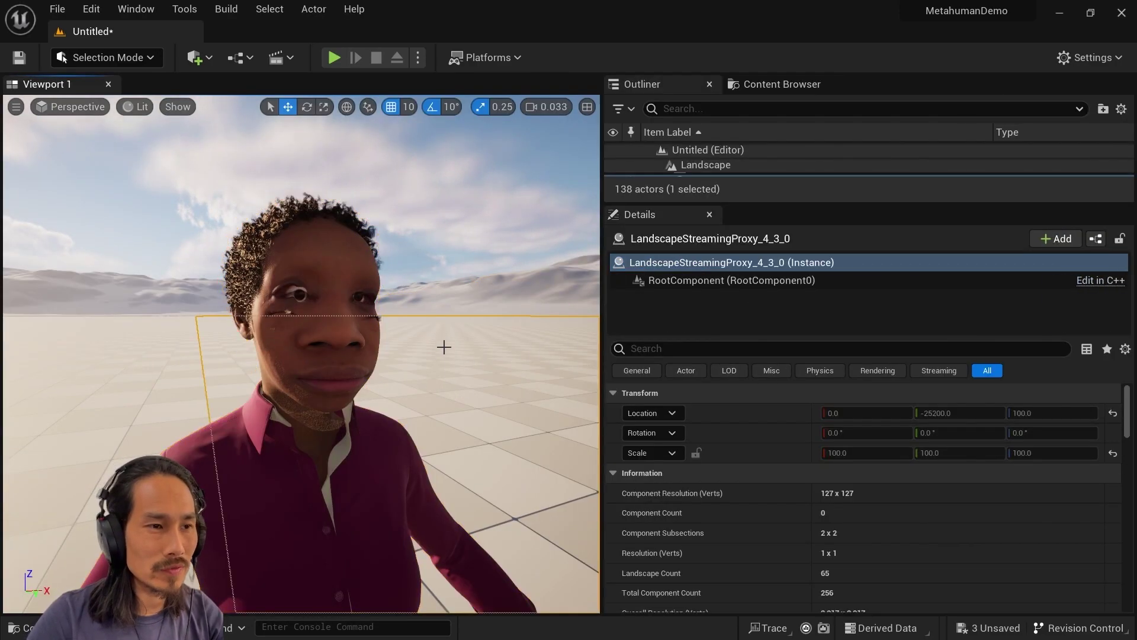
click(431, 250)
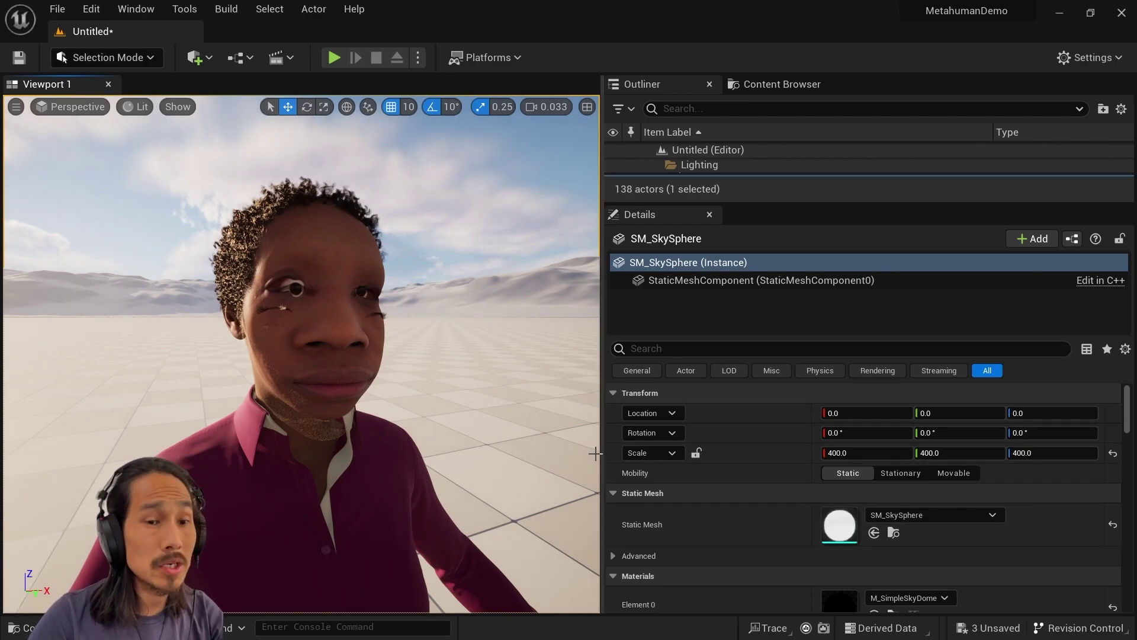